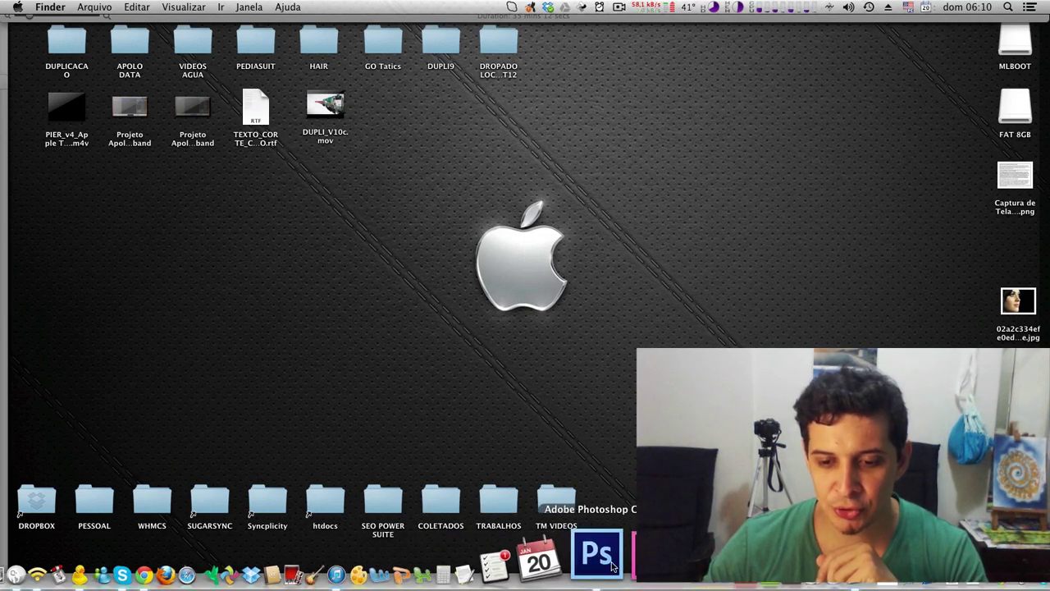
Step: Bring Photoshop CS6 forward from the Dock with the paint.psd palette image open
{"action": "left_click", "coordinate": [611, 564]}
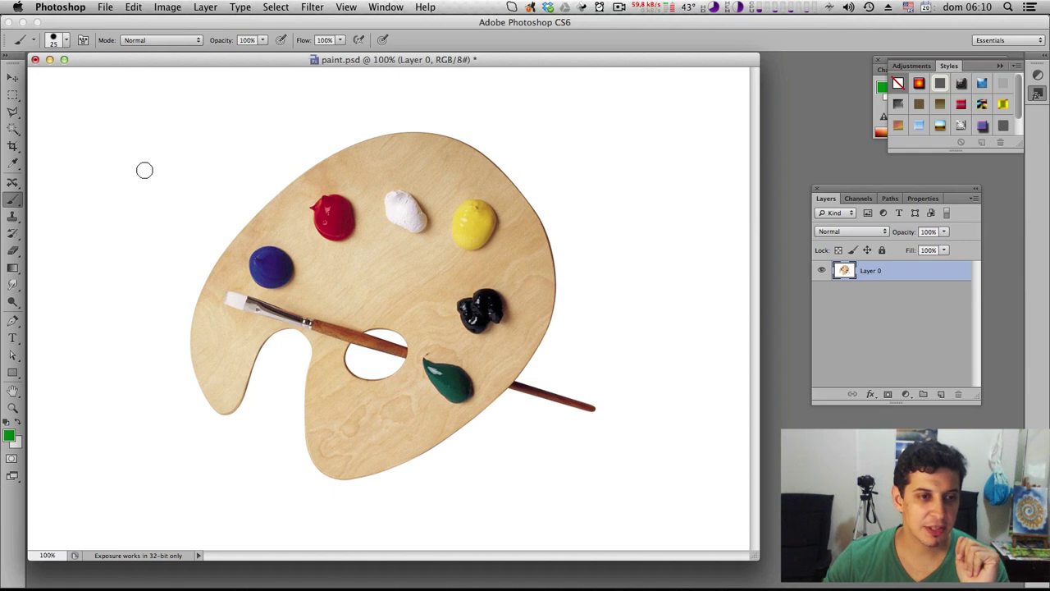
Step: Select the Brush Tool from the painting-tools flyout
{"action": "left_click", "coordinate": [12, 201]}
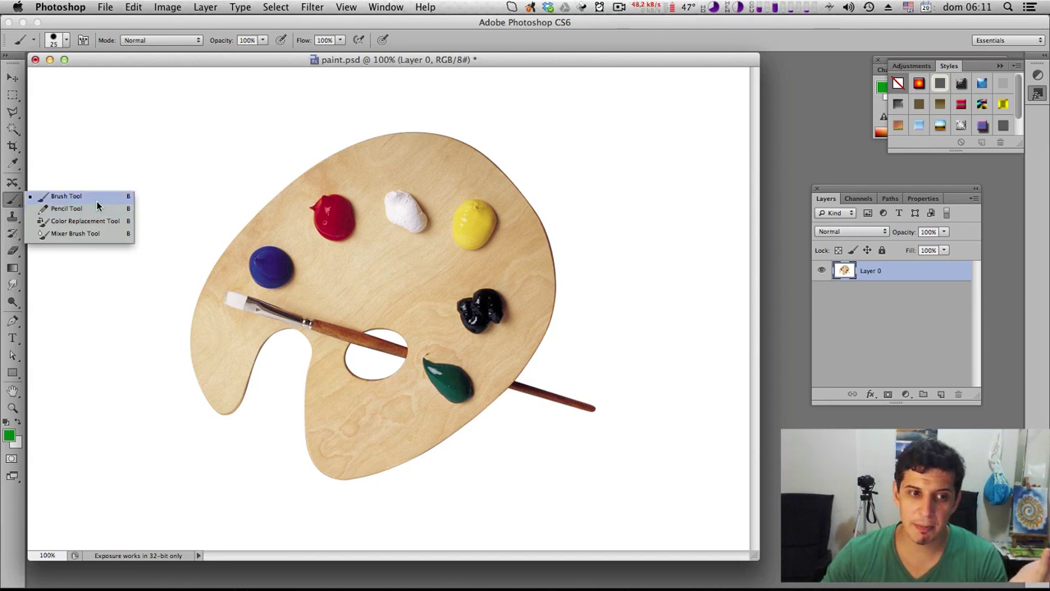
{"action": "left_click", "coordinate": [94, 203]}
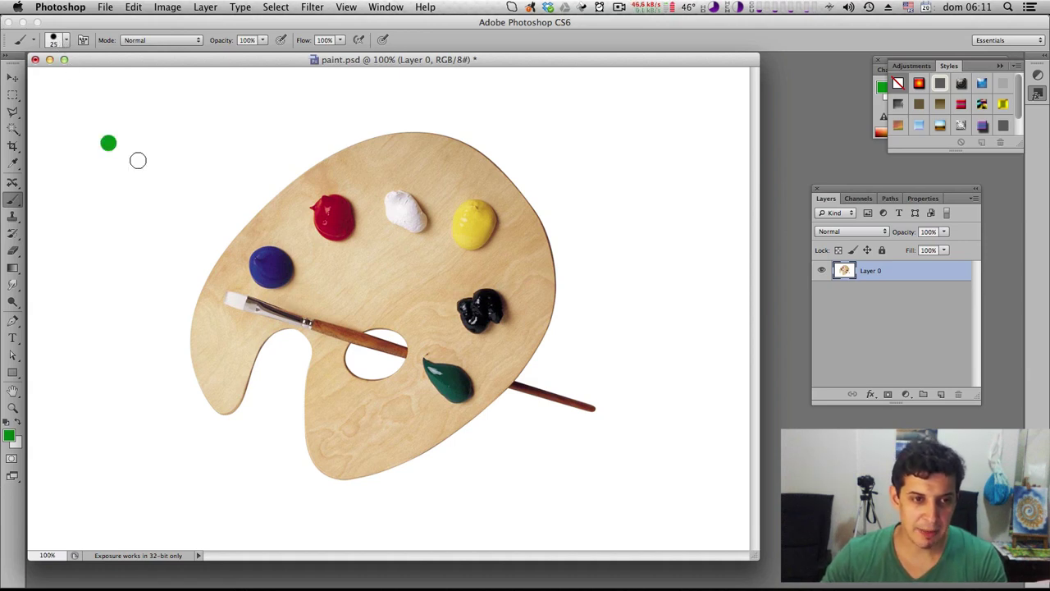
Step: Switch to the Pencil Tool at 25 px and paint a hard green dot beside the soft one
{"action": "left_click", "coordinate": [16, 205]}
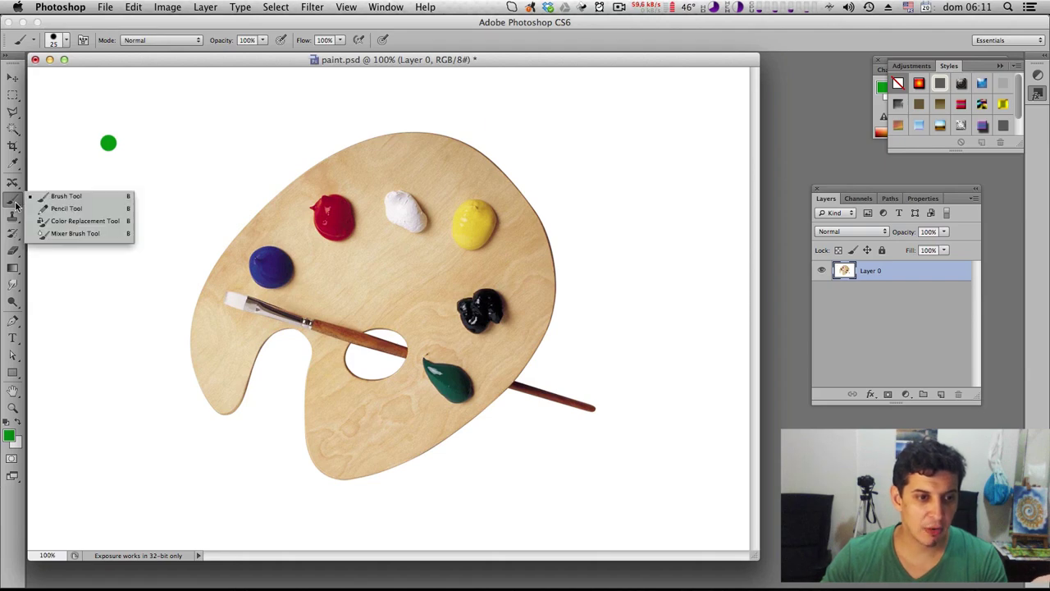
{"action": "left_click", "coordinate": [62, 211]}
{"action": "left_click", "coordinate": [58, 46]}
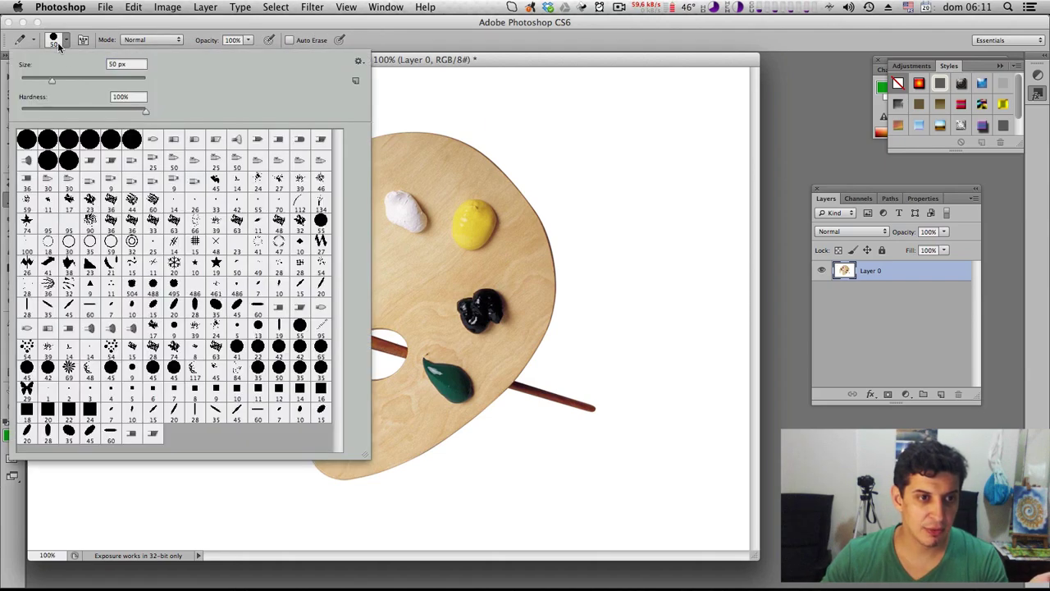
{"action": "left_click_drag", "start_coordinate": [129, 63], "coordinate": [93, 64]}
{"action": "type", "text": "25"}
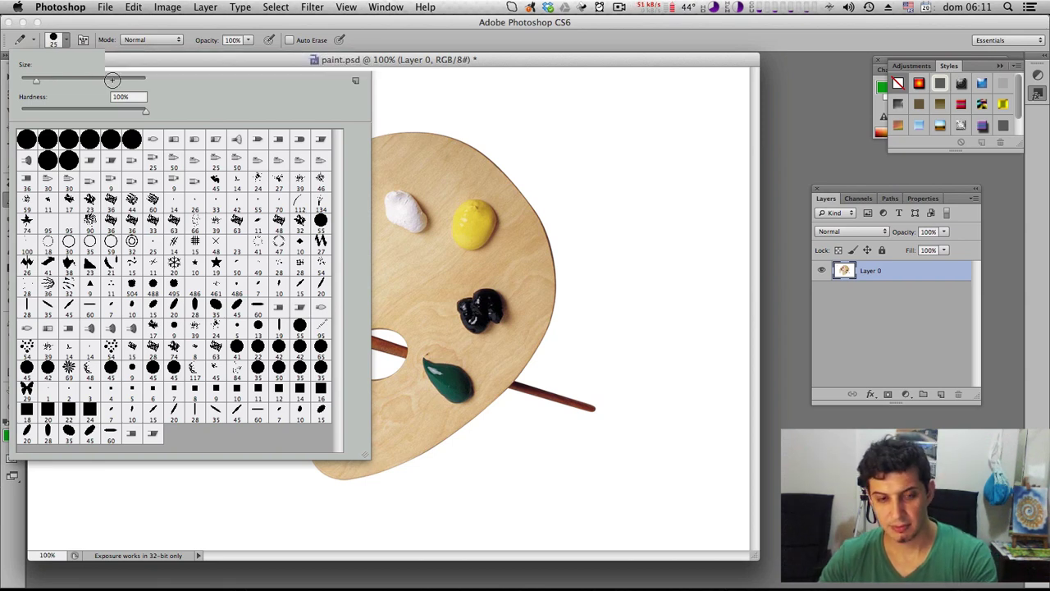
{"action": "key", "text": "Return"}
{"action": "left_click", "coordinate": [108, 143]}
{"action": "left_click", "coordinate": [138, 142]}
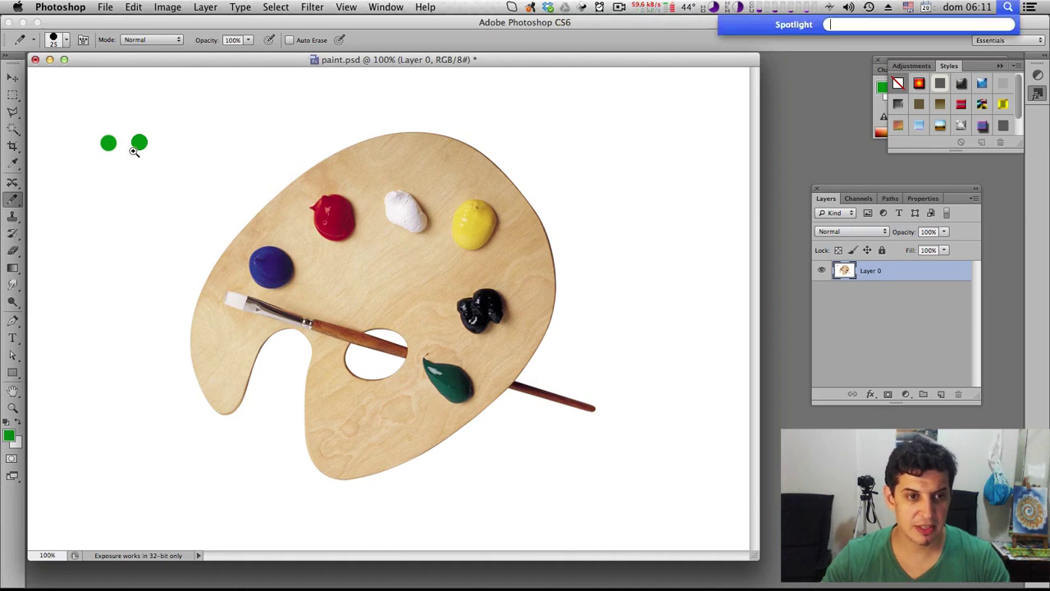
Step: Zoom in and frame the two green dots to compare their edges
{"action": "left_click", "coordinate": [141, 158], "text": "super"}
{"action": "left_click", "coordinate": [232, 206], "text": "super"}
{"action": "left_click", "coordinate": [331, 279], "text": "super"}
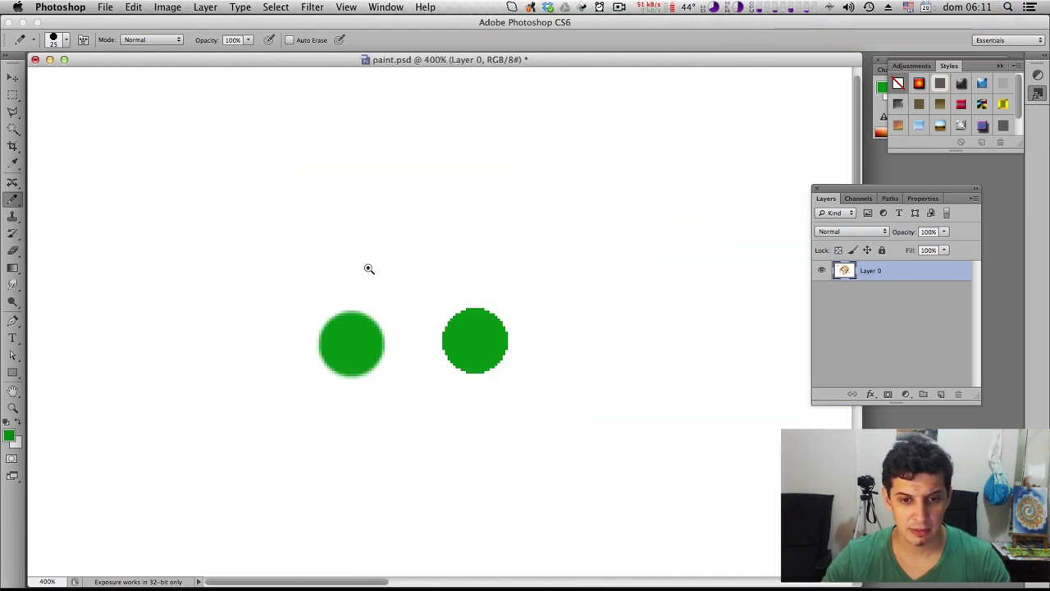
{"action": "left_click", "coordinate": [503, 351], "text": "super"}
{"action": "scroll", "coordinate": [418, 279], "scroll_direction": "left", "scroll_amount": 3}
{"action": "scroll", "coordinate": [418, 279], "scroll_direction": "down", "scroll_amount": 2}
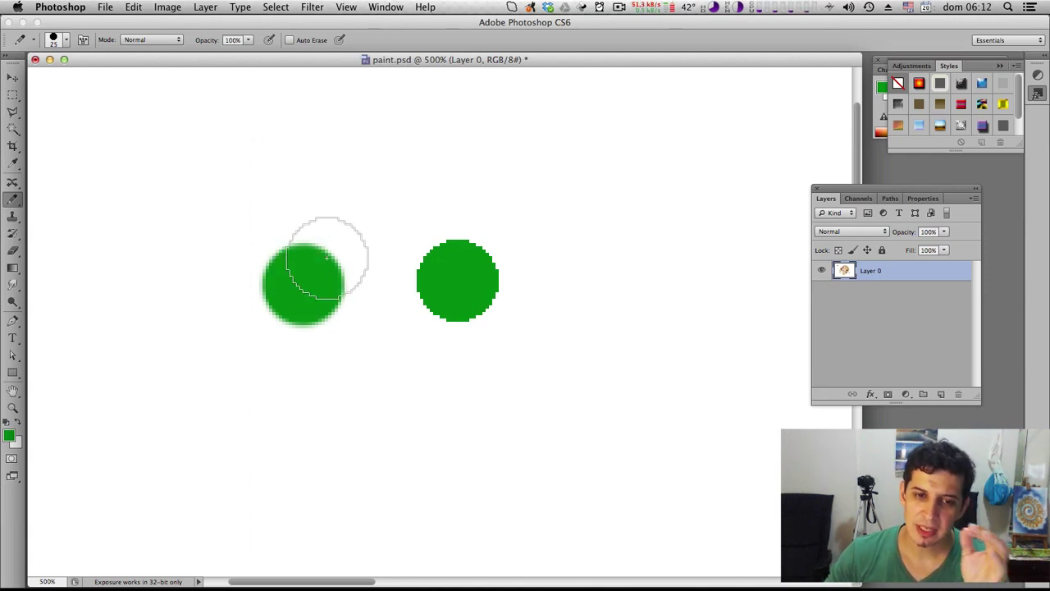
{"action": "key", "text": "super+plus"}
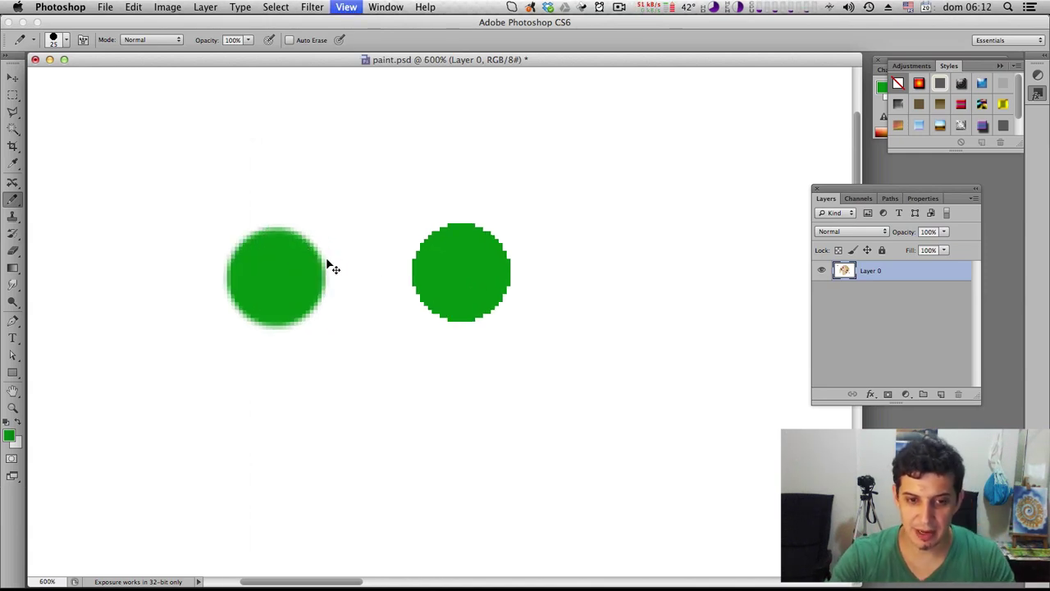
{"action": "key", "text": "super+plus"}
{"action": "key", "text": "super+plus"}
{"action": "key", "text": "super+plus"}
{"action": "left_click_drag", "start_coordinate": [297, 244], "coordinate": [485, 253]}
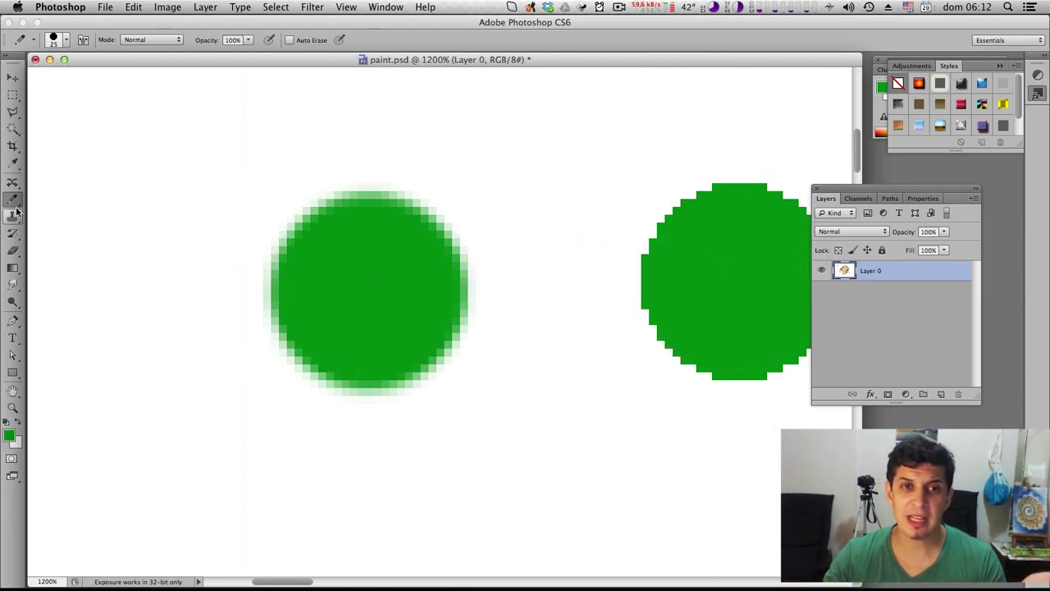
Step: Undo both test dots, return to 100% view, and reselect the Brush Tool in Normal mode
{"action": "key", "text": "super+alt+z"}
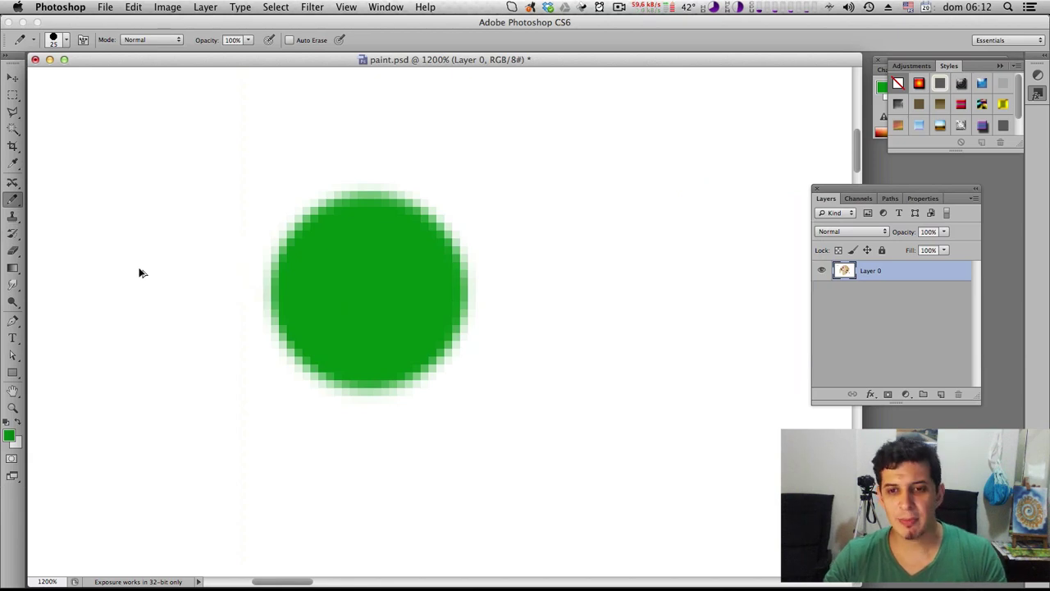
{"action": "key", "text": "super+alt+z"}
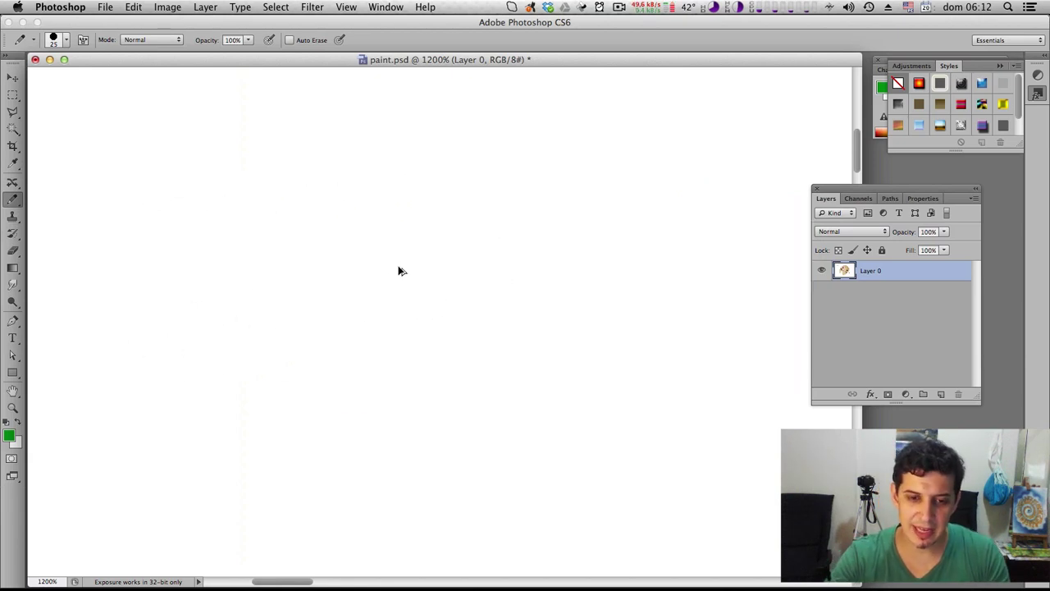
{"action": "key", "text": "super+1"}
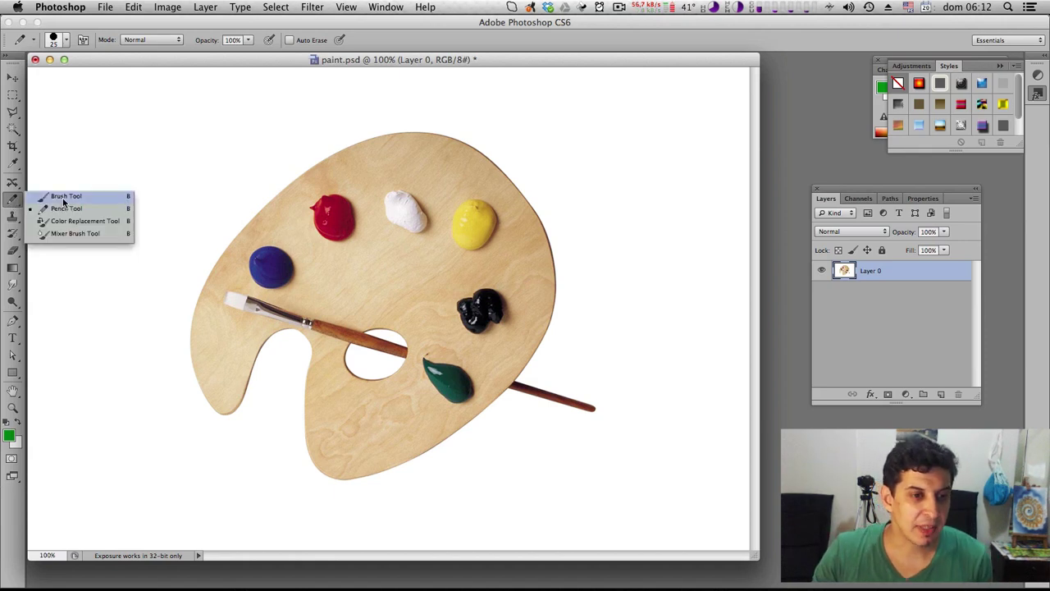
{"action": "left_click_drag", "start_coordinate": [13, 205], "coordinate": [45, 197]}
{"action": "left_click", "coordinate": [198, 43]}
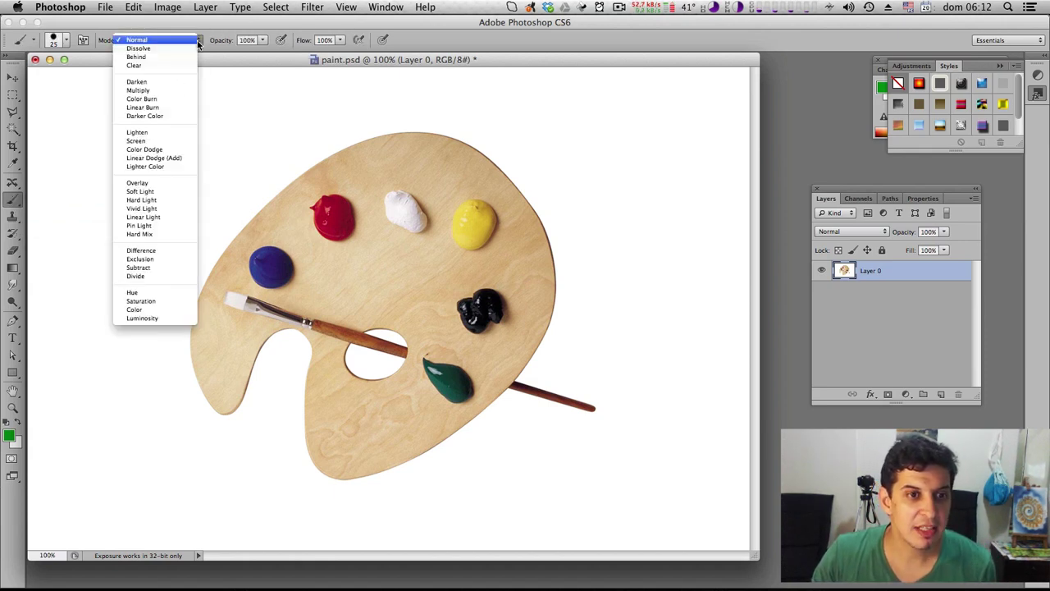
{"action": "left_click", "coordinate": [388, 46]}
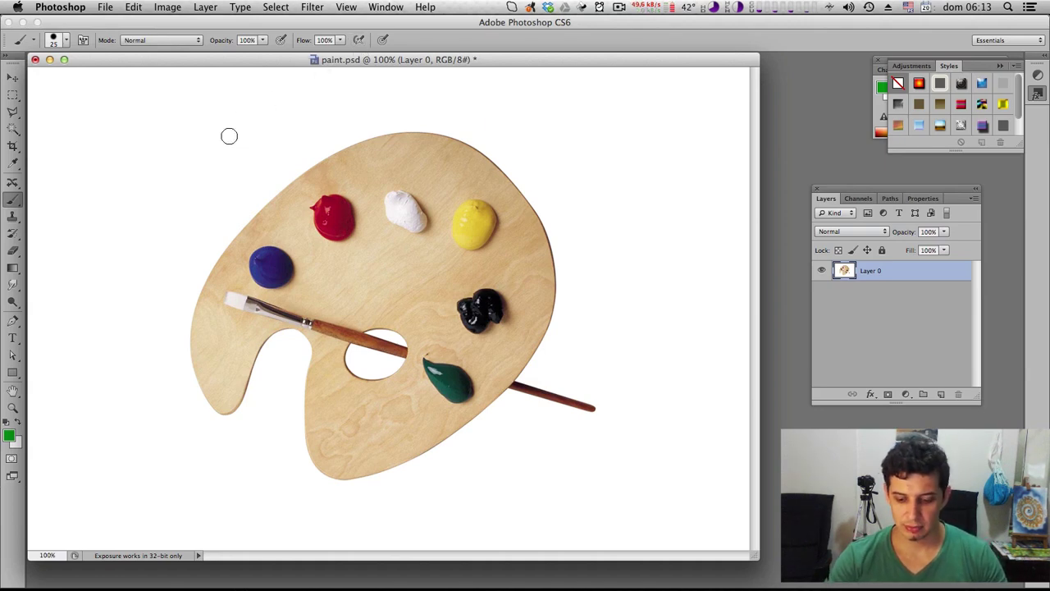
Step: Zoom to 200% and paint two green dots on the white area above the palette
{"action": "key", "text": "super+plus"}
{"action": "left_click_drag", "start_coordinate": [229, 135], "coordinate": [508, 329]}
{"action": "left_click", "coordinate": [210, 179]}
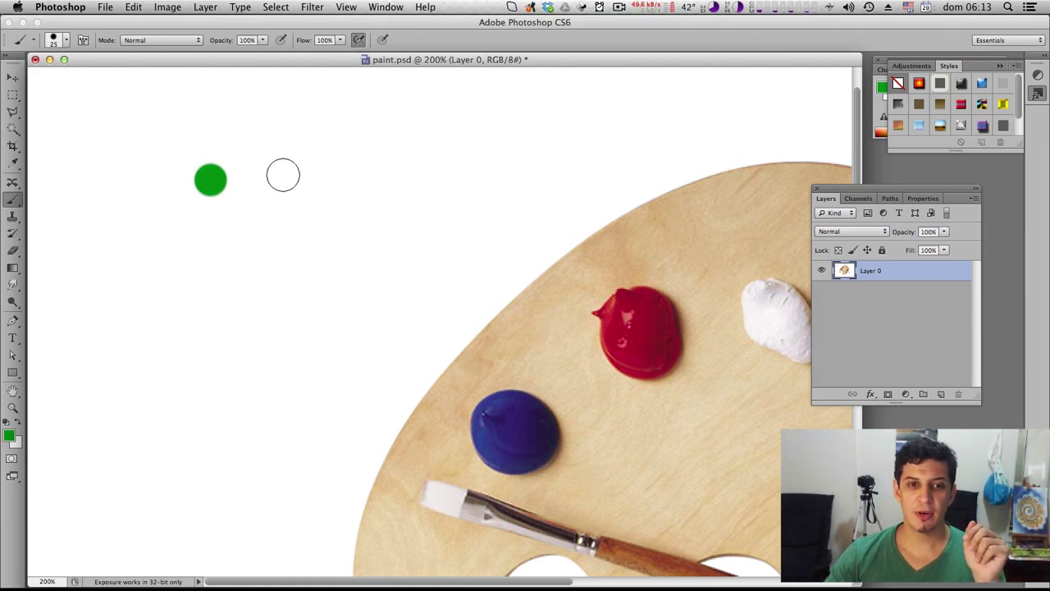
{"action": "left_click", "coordinate": [278, 179]}
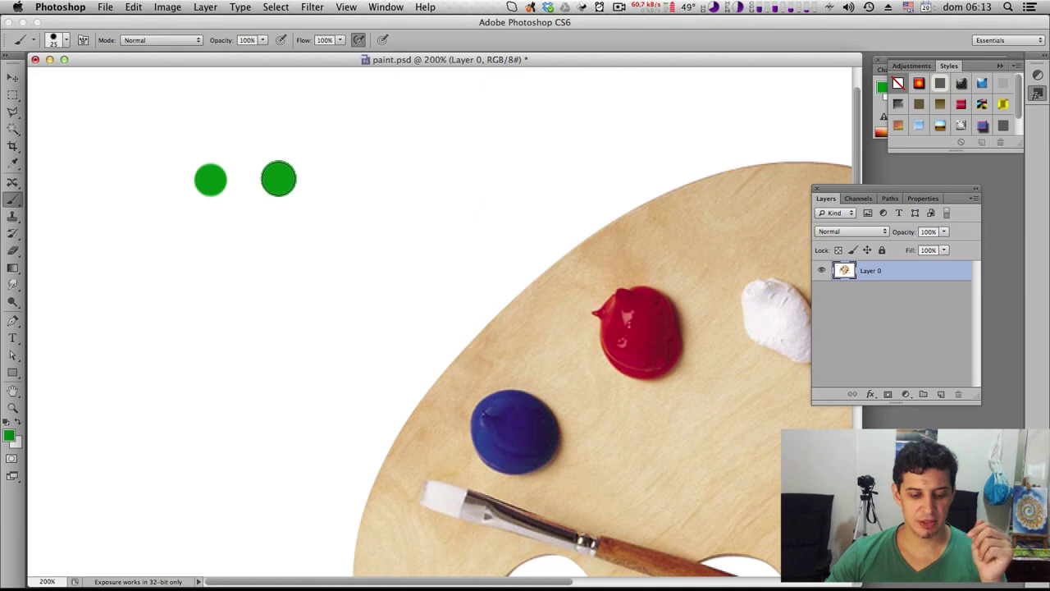
Step: Paint two more built-up green dots and show the brush settings at 25 px, 0% hardness
{"action": "key", "text": "super+space"}
{"action": "left_click", "coordinate": [252, 175]}
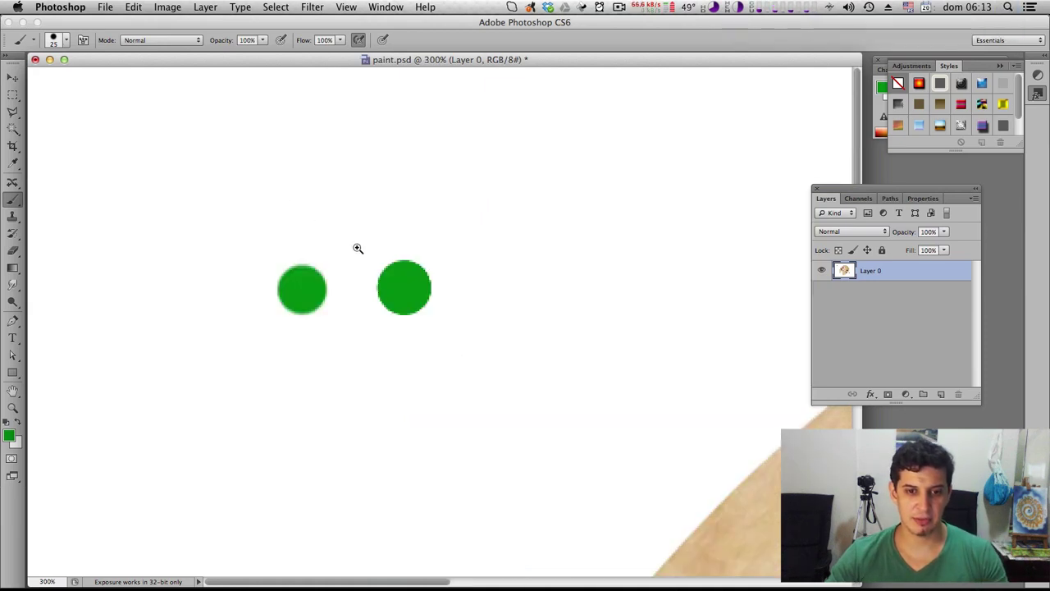
{"action": "left_click", "coordinate": [356, 247]}
{"action": "left_click", "coordinate": [424, 334]}
{"action": "left_click", "coordinate": [506, 358]}
{"action": "mouse_move", "coordinate": [492, 353]}
{"action": "left_mouse_down"}
{"action": "mouse_move", "coordinate": [290, 321]}
{"action": "mouse_move", "coordinate": [407, 237]}
{"action": "mouse_move", "coordinate": [380, 305]}
{"action": "mouse_move", "coordinate": [352, 307]}
{"action": "mouse_move", "coordinate": [508, 261]}
{"action": "left_mouse_up"}
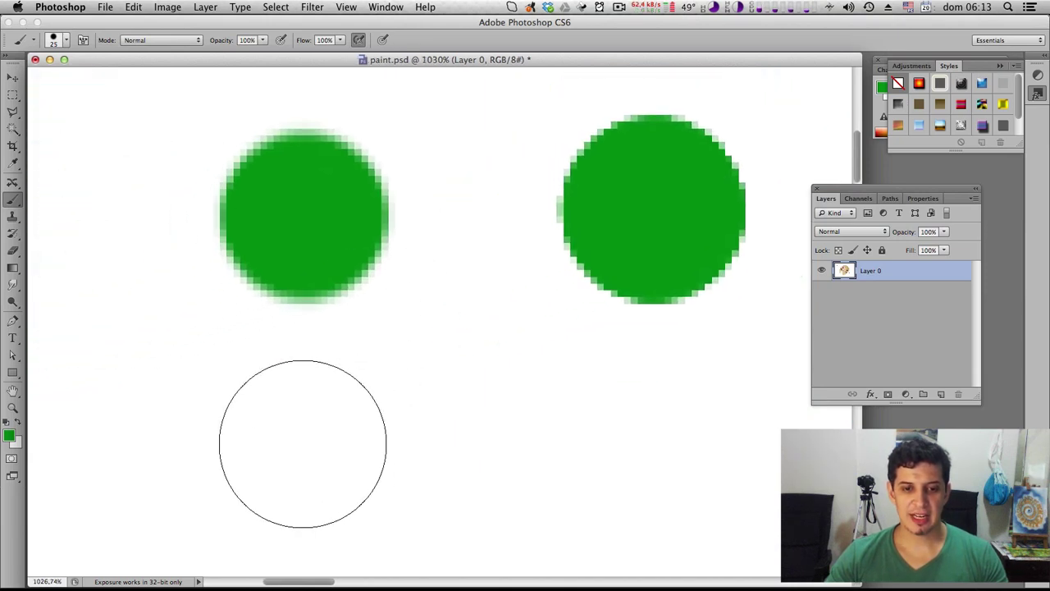
{"action": "left_click", "coordinate": [303, 443]}
{"action": "left_click_drag", "start_coordinate": [304, 447], "coordinate": [304, 447]}
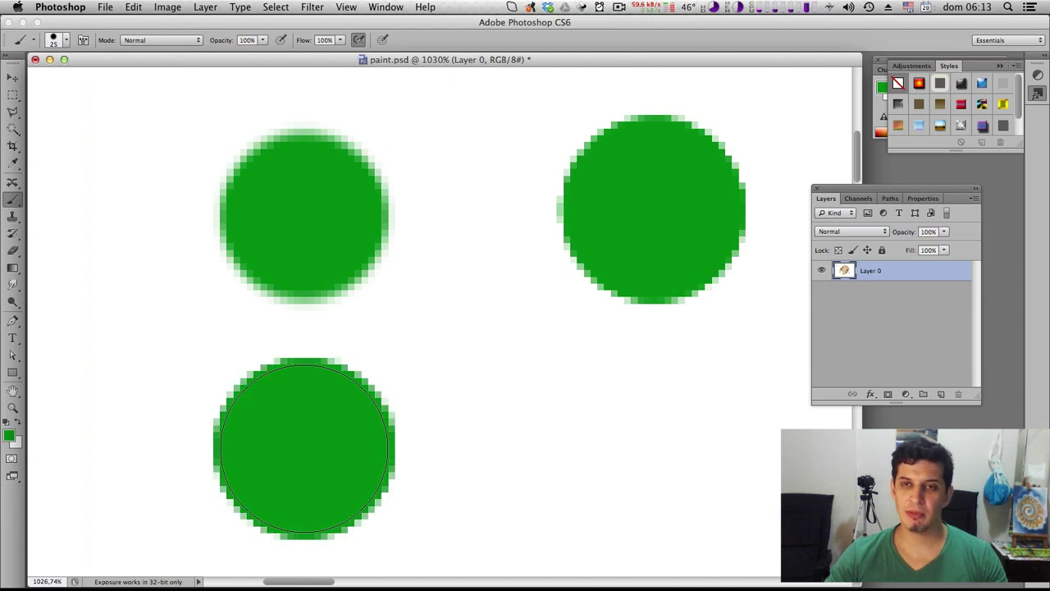
{"action": "left_click", "coordinate": [525, 409]}
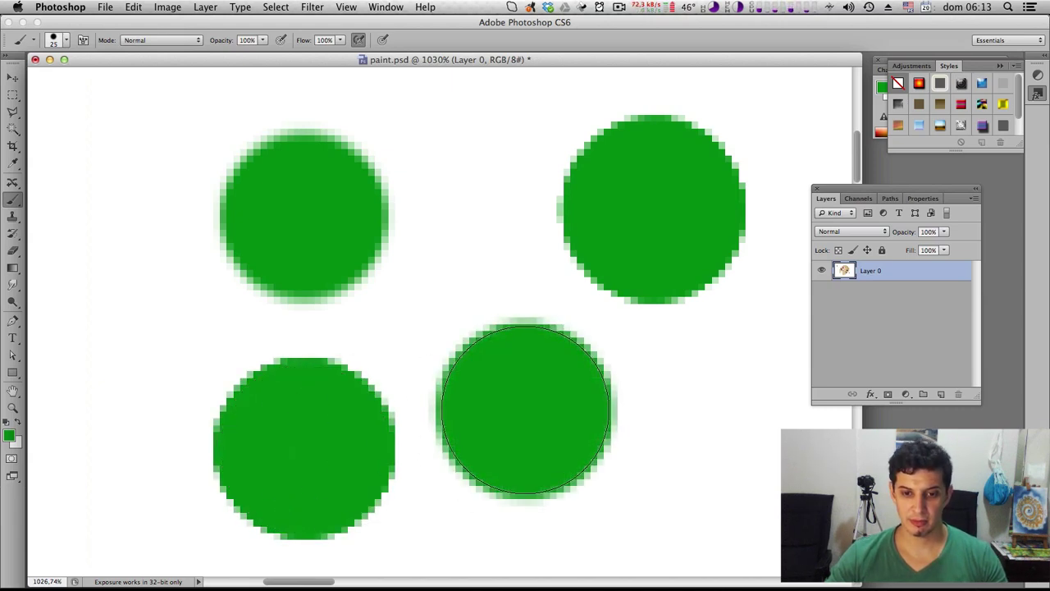
{"action": "left_click_drag", "start_coordinate": [525, 408], "coordinate": [525, 408]}
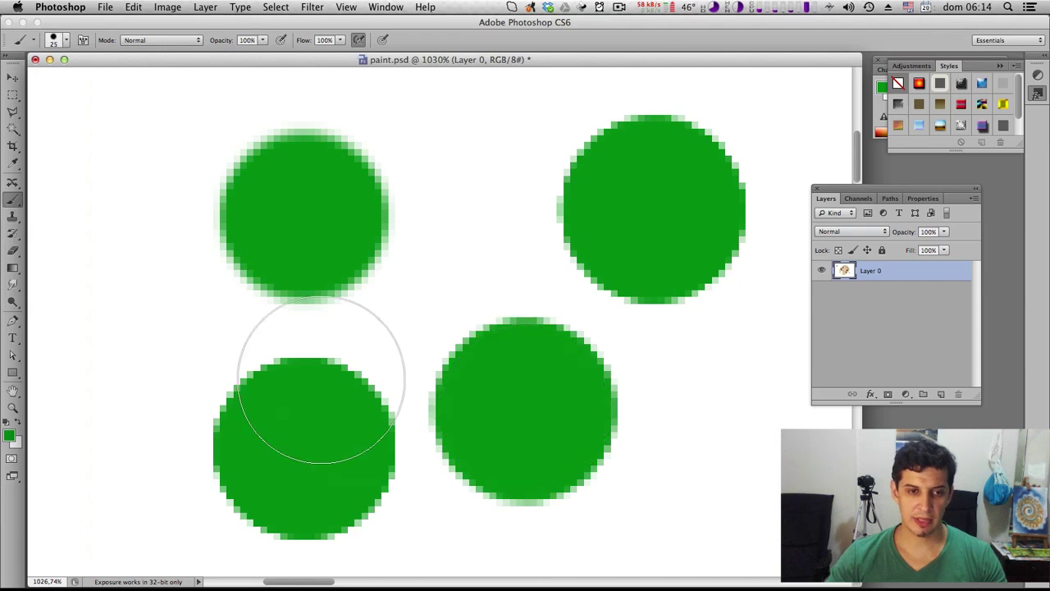
{"action": "left_click", "coordinate": [66, 40]}
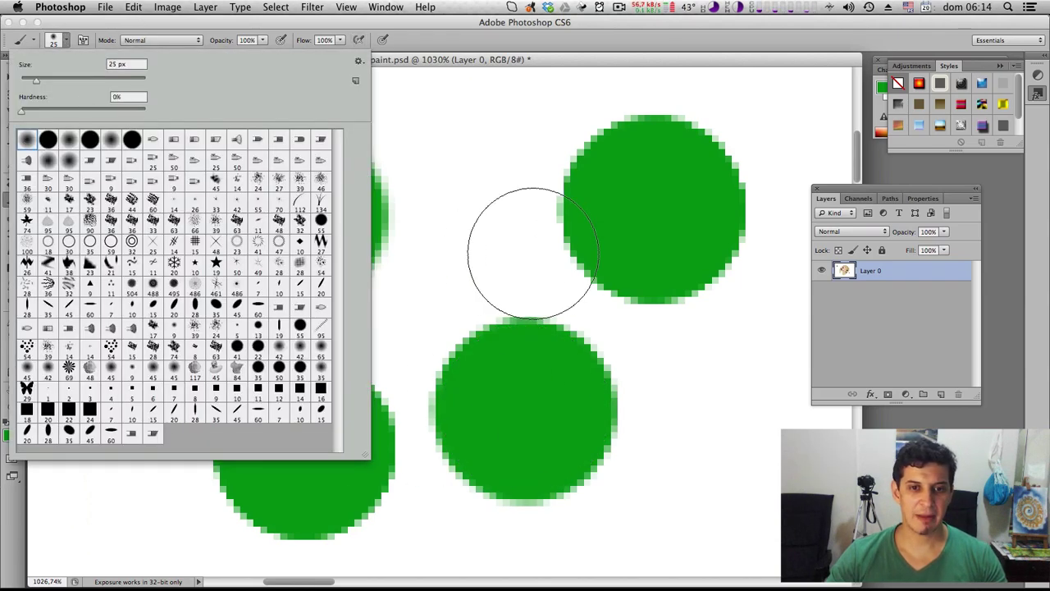
Step: Paint a soft green dab on empty canvas, enable airbrush build-up, then undo the dab
{"action": "left_click_drag", "start_coordinate": [549, 263], "coordinate": [588, 260]}
{"action": "scroll", "coordinate": [304, 221], "scroll_direction": "left", "scroll_amount": 5}
{"action": "scroll", "coordinate": [416, 221], "scroll_direction": "left", "scroll_amount": 5}
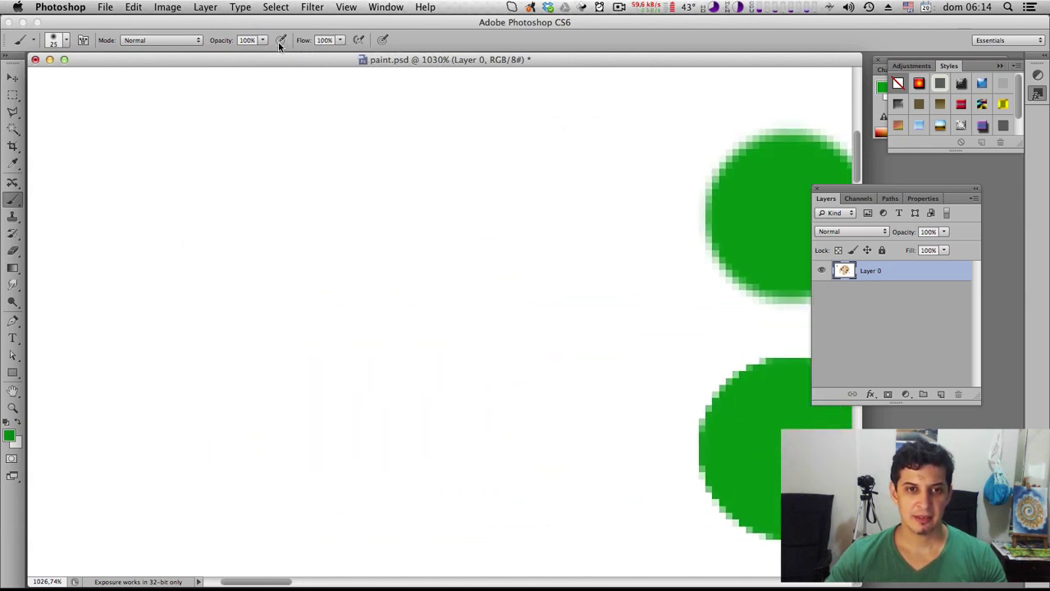
{"action": "left_click", "coordinate": [202, 211]}
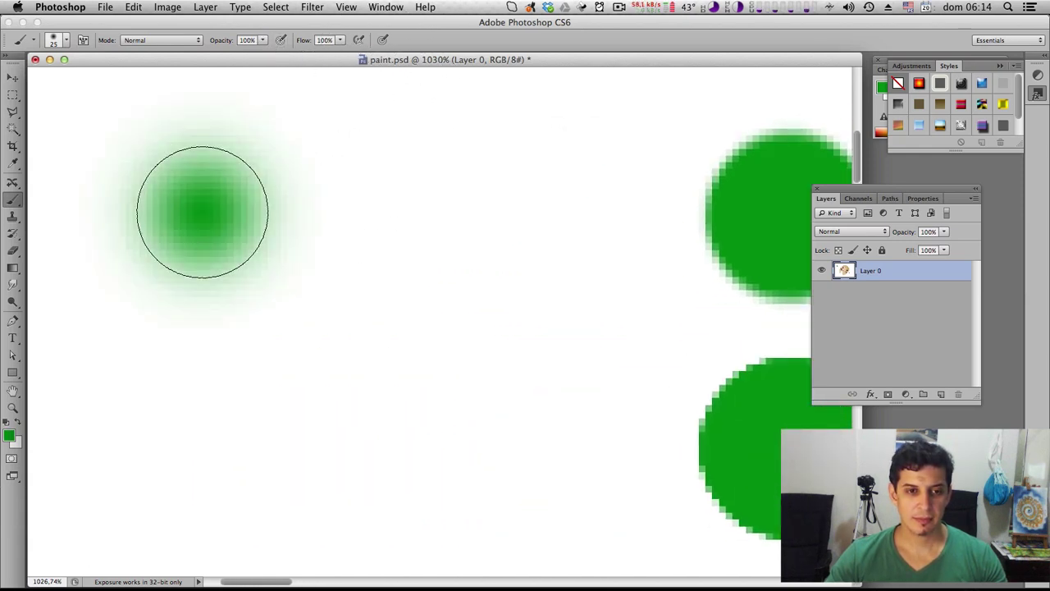
{"action": "left_click", "coordinate": [361, 42]}
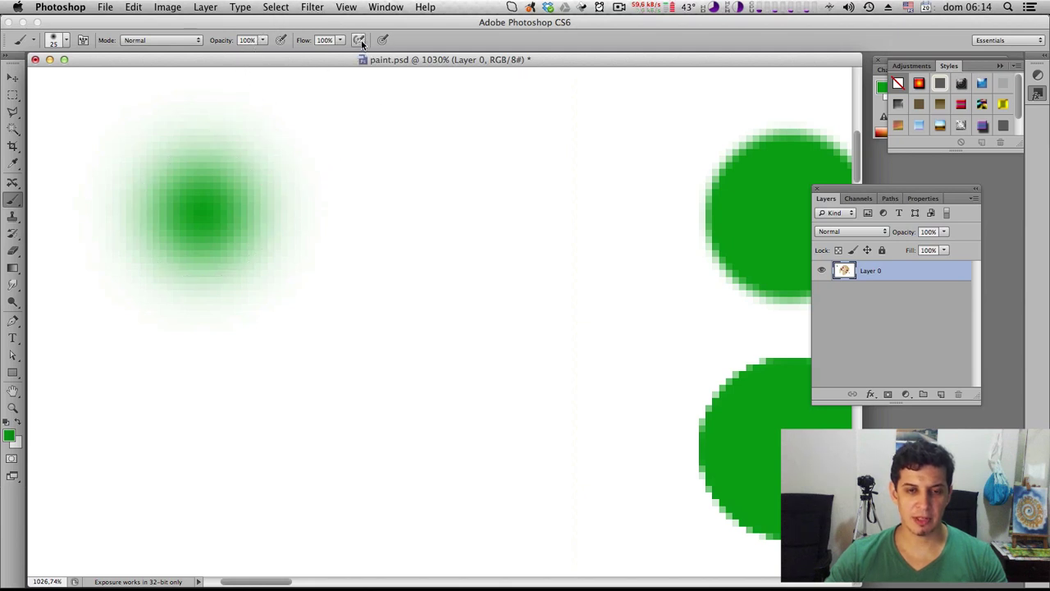
{"action": "key", "text": "ctrl+z"}
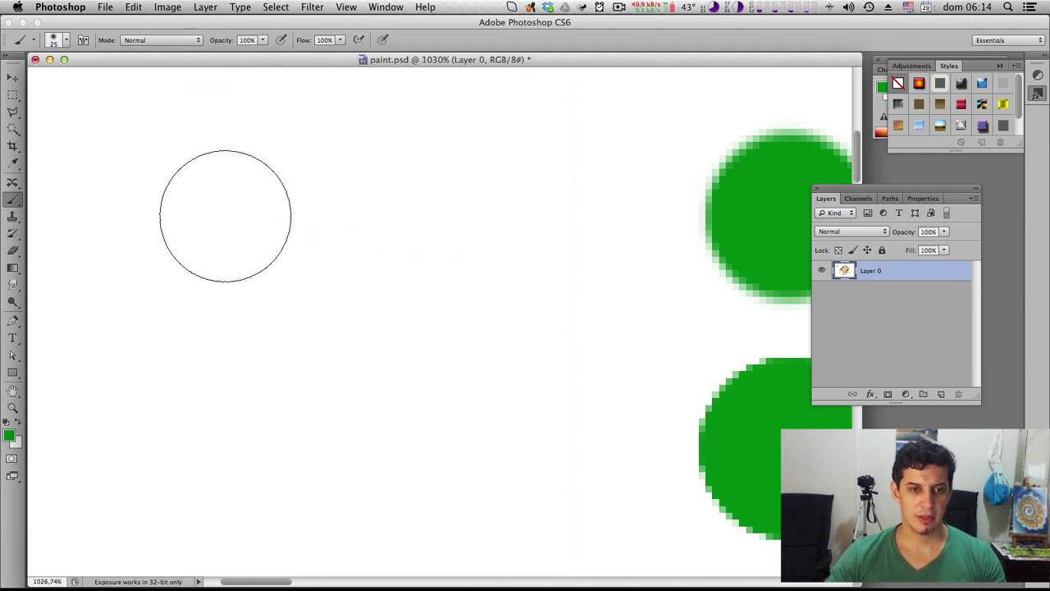
Step: Paint soft green airbrush dabs that build up while held, then undo them
{"action": "left_click", "coordinate": [218, 213]}
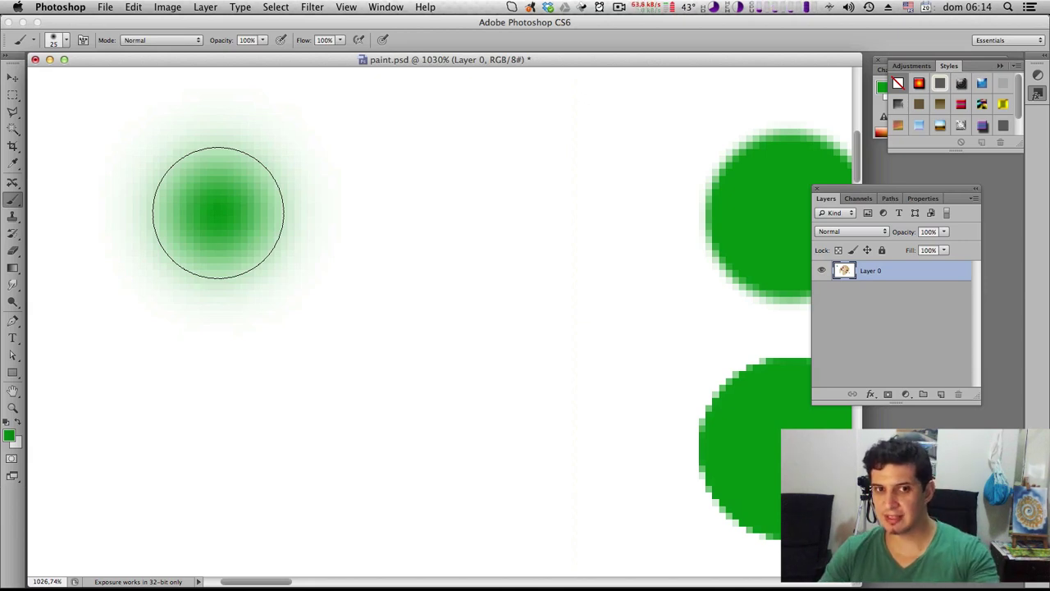
{"action": "left_click", "coordinate": [362, 44]}
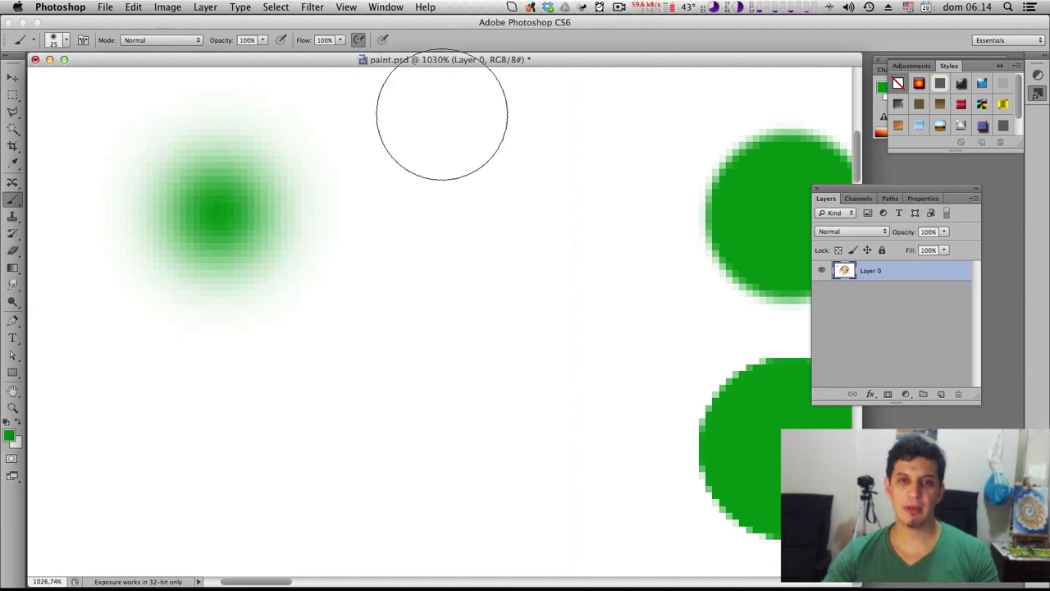
{"action": "left_click", "coordinate": [439, 205]}
{"action": "left_click_drag", "start_coordinate": [440, 205], "coordinate": [440, 205]}
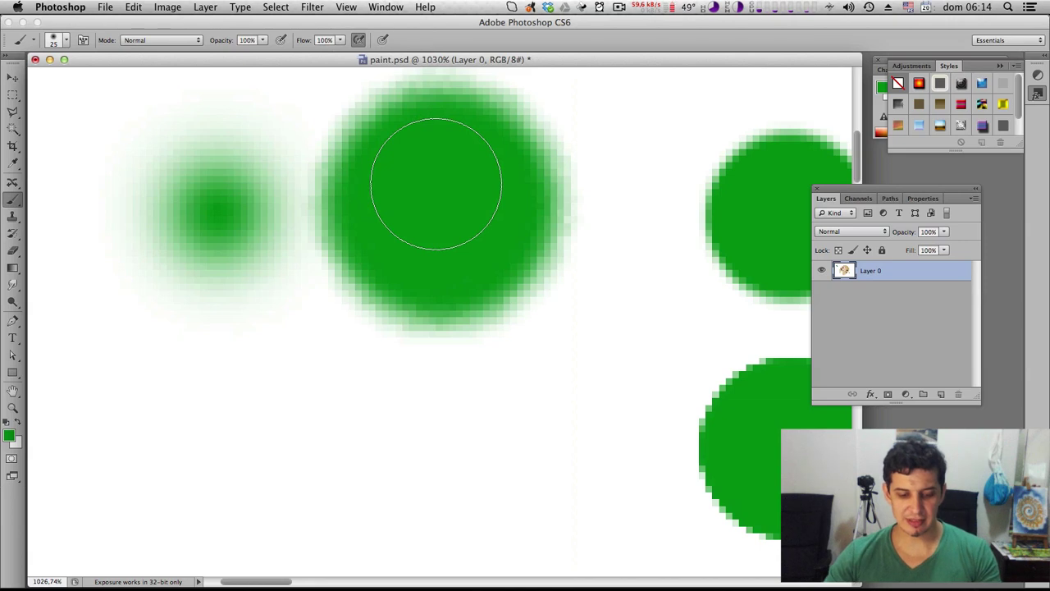
{"action": "key", "text": "super+alt+z"}
{"action": "key", "text": "super+alt+z"}
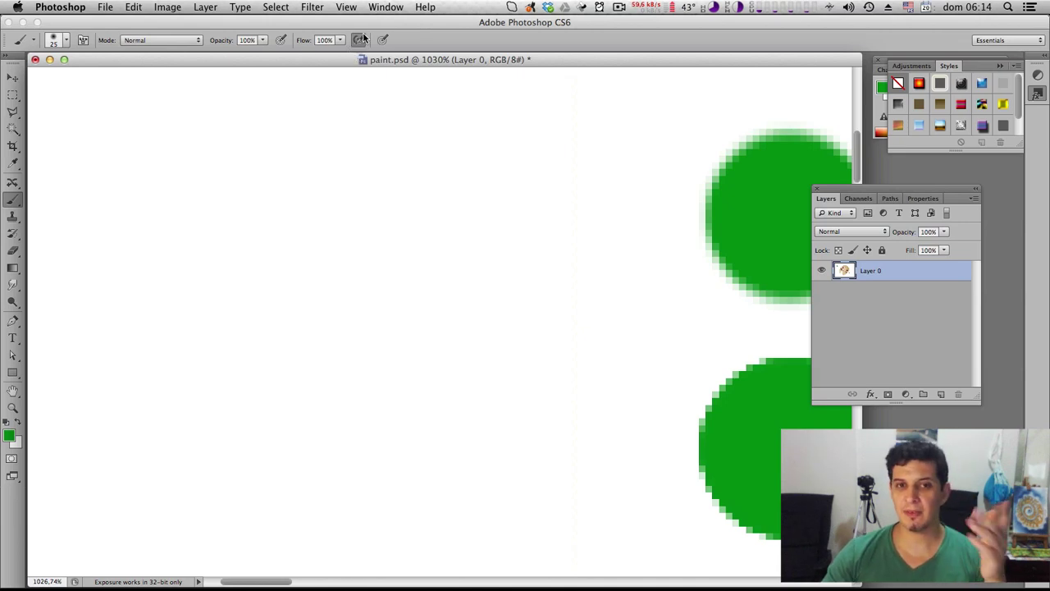
Step: Turn off airbrush and vary brush size with bracket keys between 9 and 15 px
{"action": "left_click", "coordinate": [366, 41]}
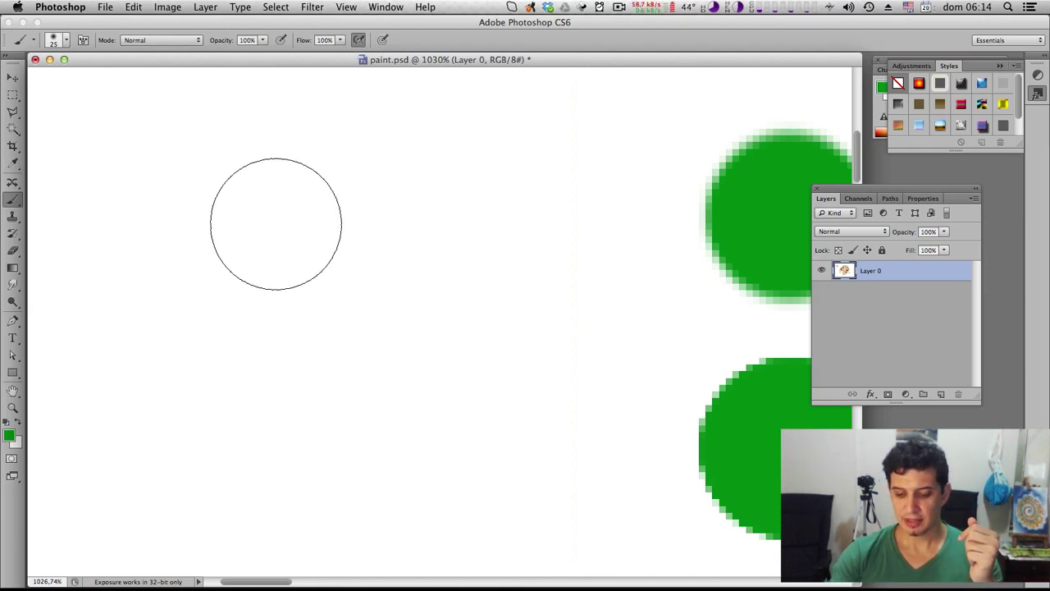
{"action": "key", "text": "bracketleft"}
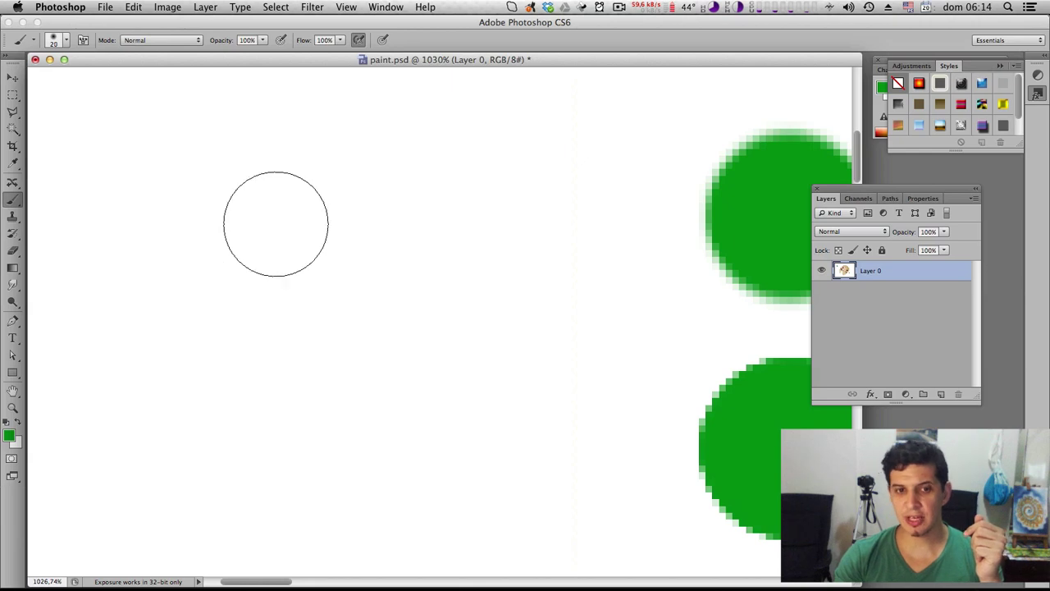
{"action": "key", "text": "bracketleft"}
{"action": "key", "text": "bracketleft"}
{"action": "key", "text": "bracketright"}
{"action": "key", "text": "bracketright"}
{"action": "key", "text": "bracketright"}
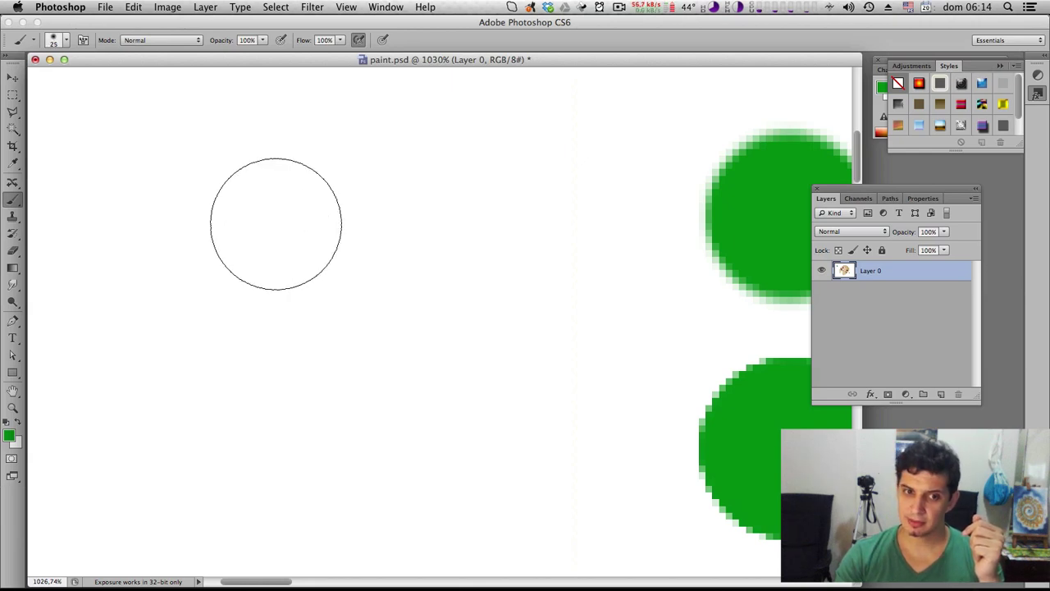
{"action": "key", "text": "bracketright"}
{"action": "key", "text": "bracketleft"}
{"action": "key", "text": "bracketleft"}
{"action": "key", "text": "bracketleft"}
{"action": "key", "text": "bracketleft"}
{"action": "key", "text": "bracketleft"}
{"action": "key", "text": "bracketright"}
{"action": "key", "text": "bracketright"}
{"action": "key", "text": "bracketright"}
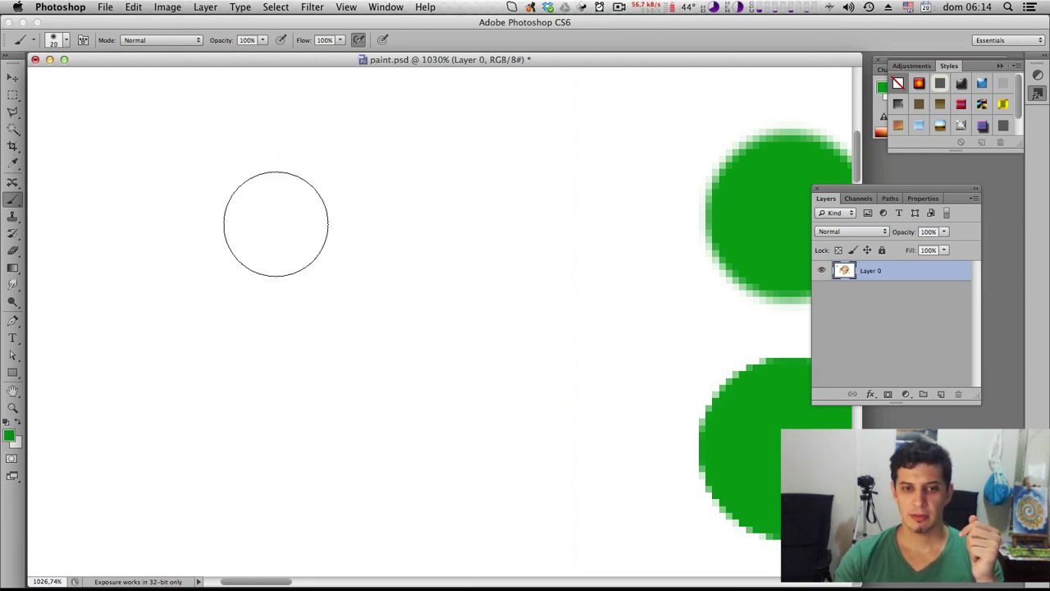
{"action": "key", "text": "bracketright"}
{"action": "key", "text": "bracketleft"}
{"action": "key", "text": "bracketleft"}
{"action": "key", "text": "bracketleft"}
{"action": "key", "text": "bracketright"}
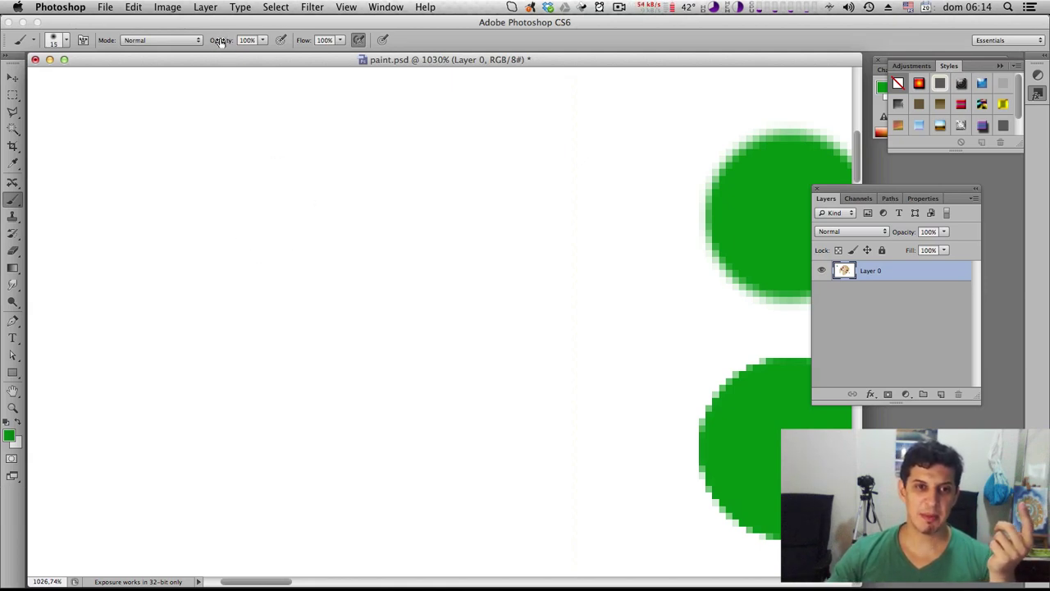
Step: Scrub opacity back to 100% and step flow through 10%, 60%, 90% to 100%
{"action": "left_click_drag", "start_coordinate": [220, 41], "coordinate": [274, 43]}
{"action": "left_click_drag", "start_coordinate": [180, 43], "coordinate": [377, 43]}
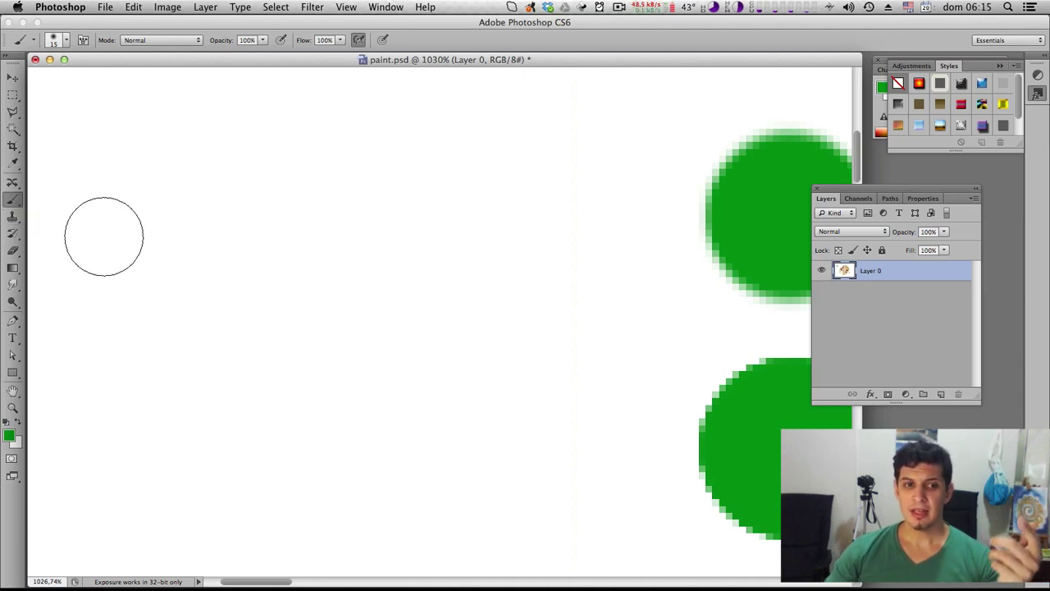
{"action": "key", "text": "shift+1"}
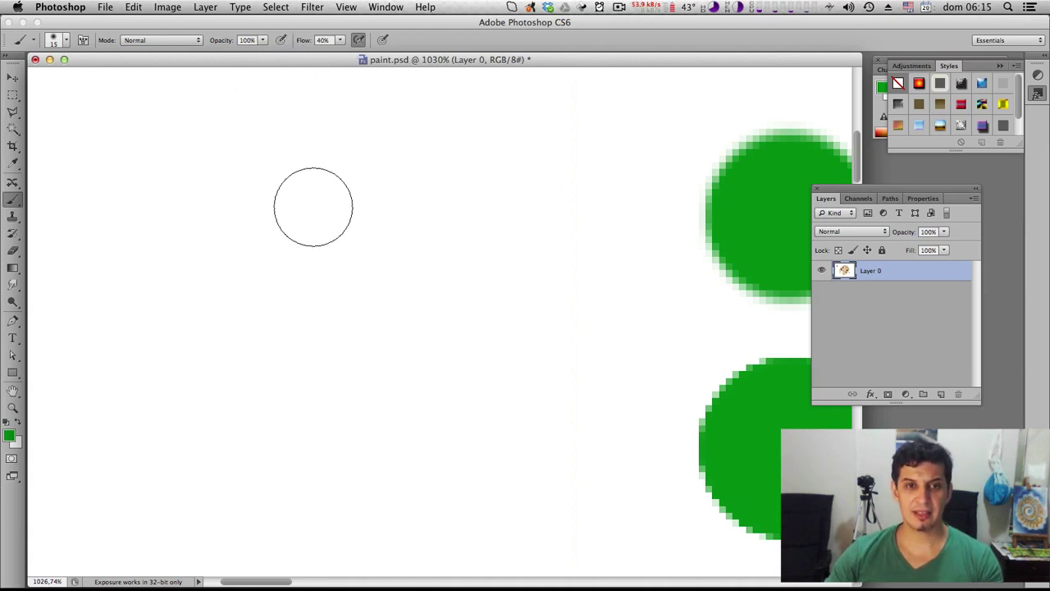
{"action": "key", "text": "shift+6"}
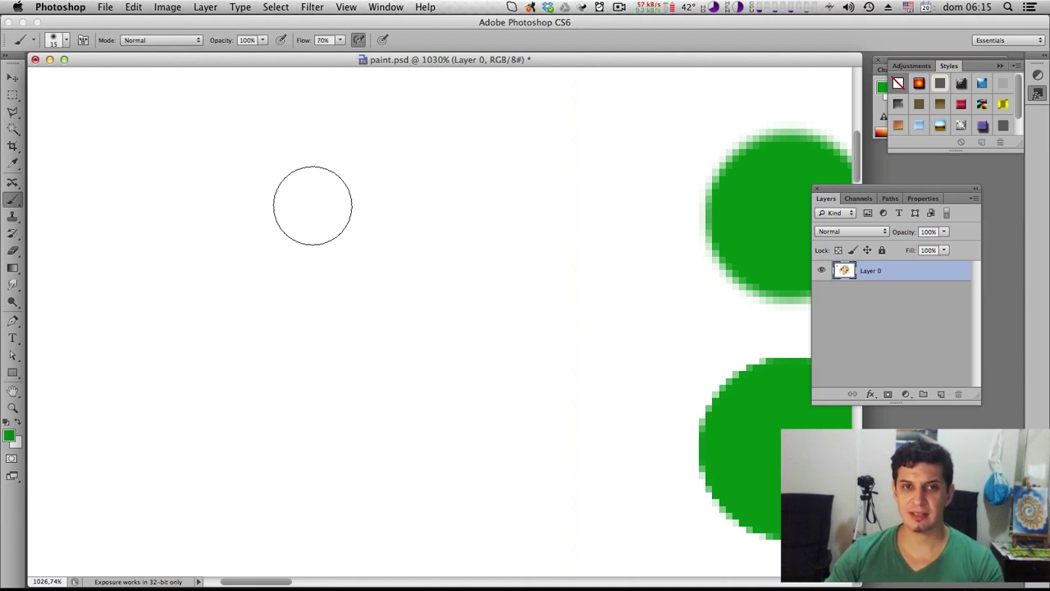
{"action": "key", "text": "shift+9"}
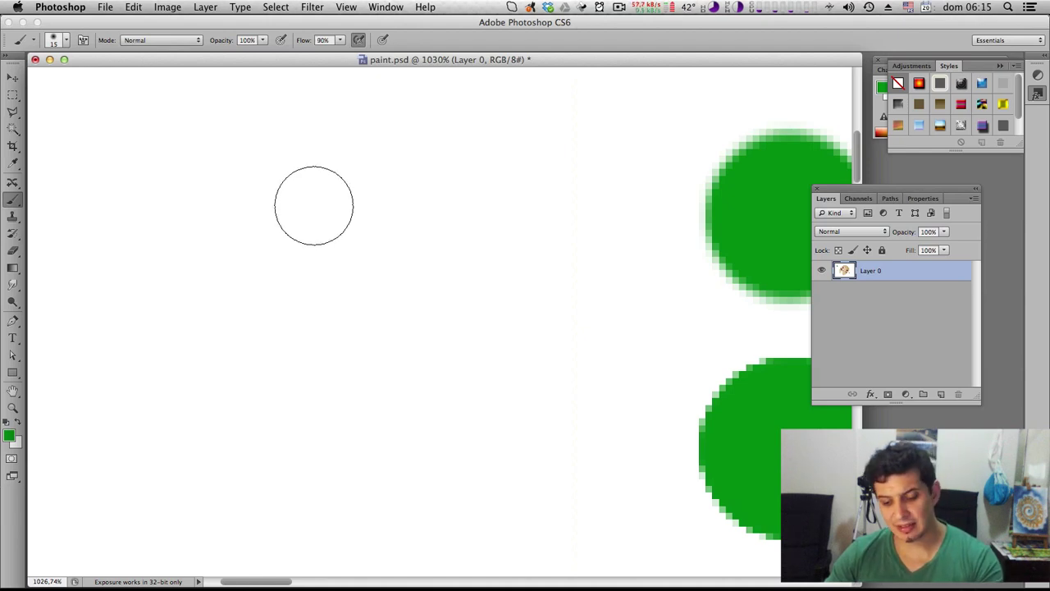
{"action": "key", "text": "shift+0"}
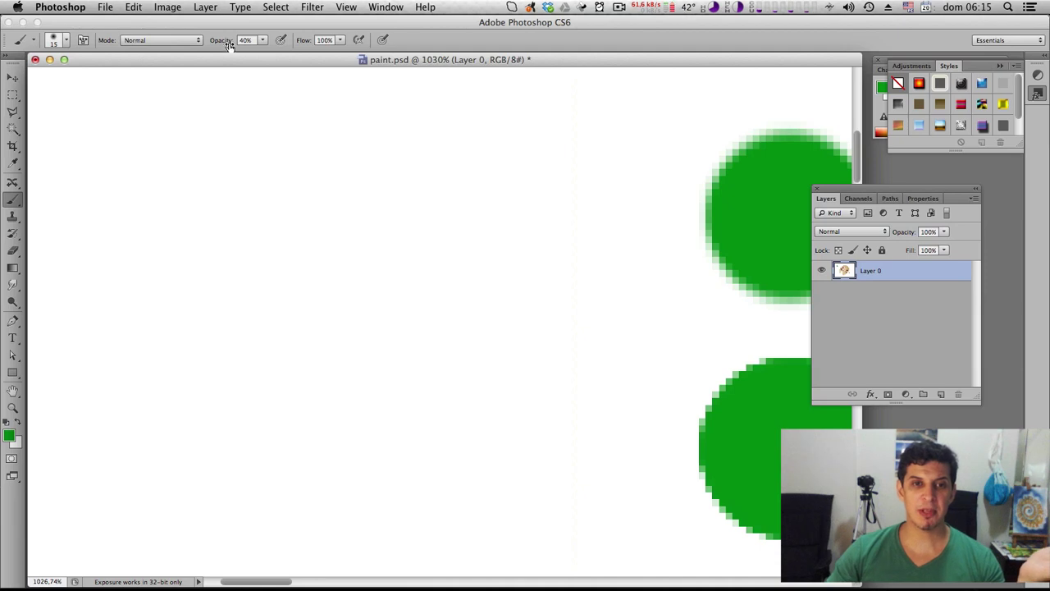
Step: Try opacity values 20%, 40%, 70% and 34% with the number keys
{"action": "key", "text": "2"}
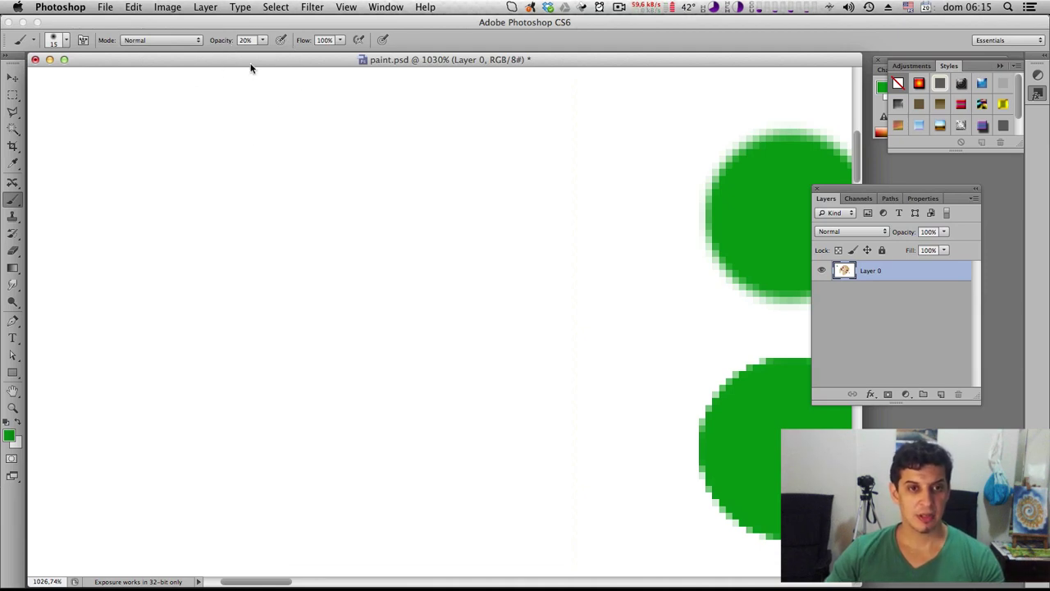
{"action": "key", "text": "4"}
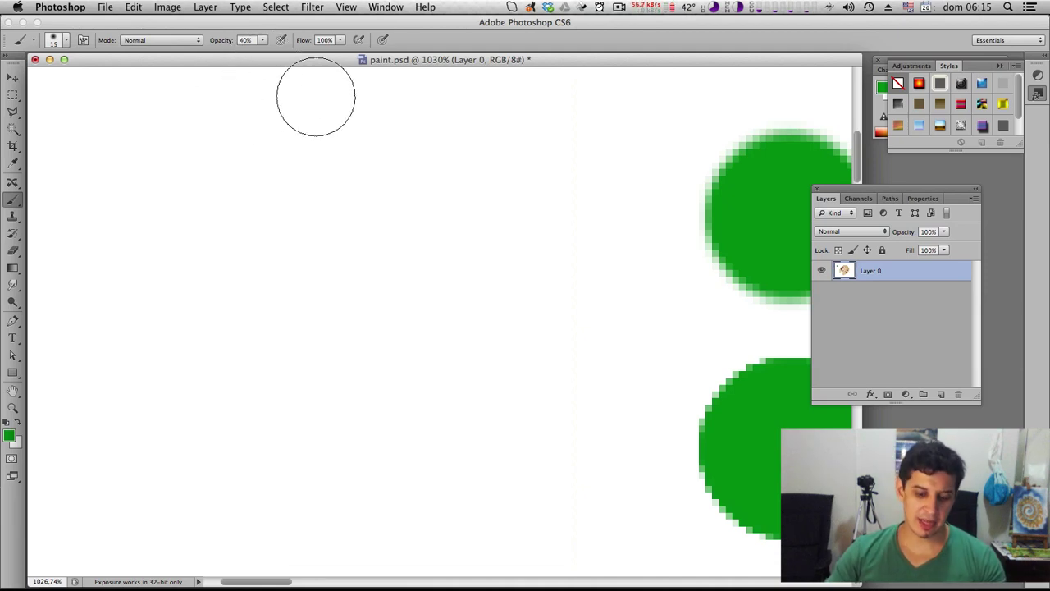
{"action": "key", "text": "7"}
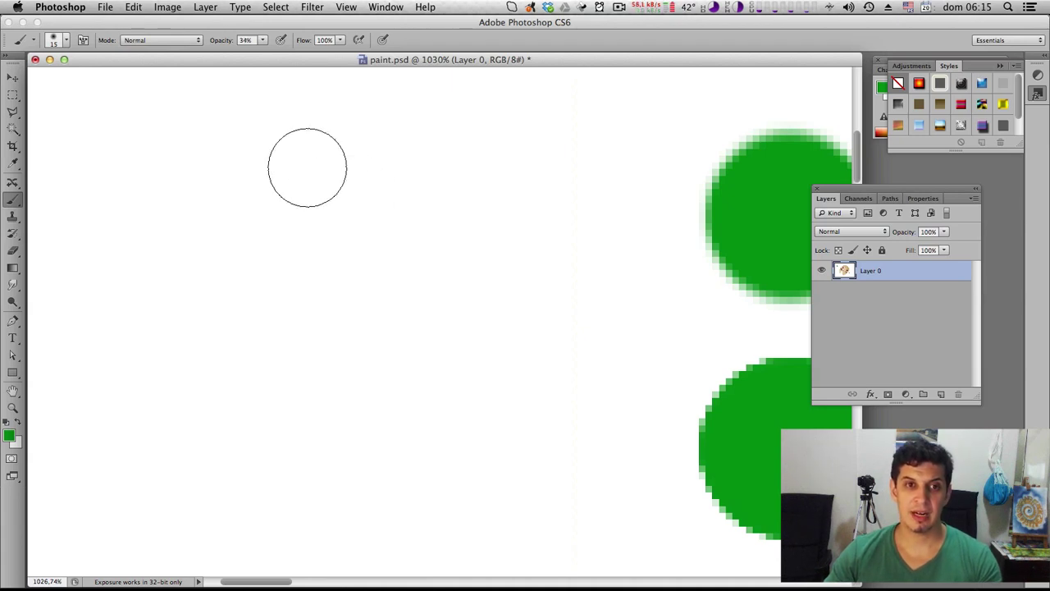
{"action": "key", "text": "3"}
{"action": "key", "text": "4"}
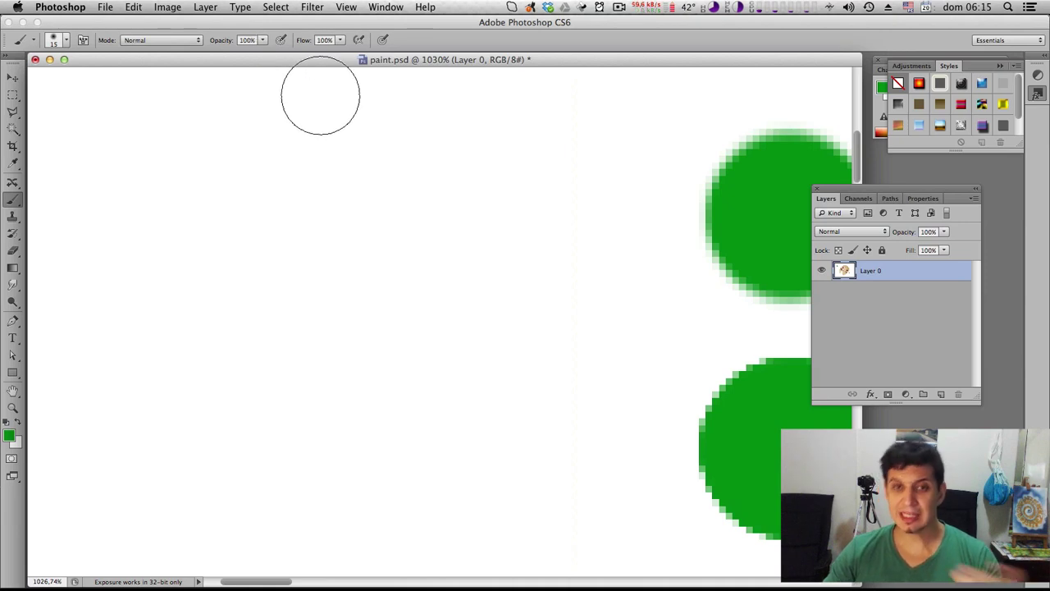
Step: Adjust the brush size with bracket keys, ending at 6 px
{"action": "key", "text": "bracketleft"}
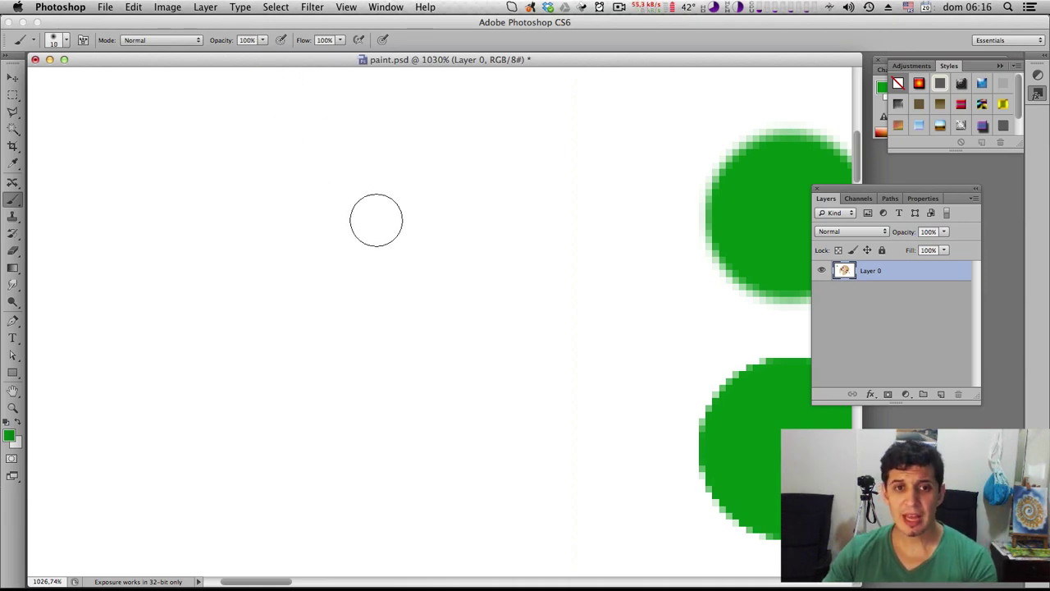
{"action": "key", "text": "bracketright"}
{"action": "key", "text": "bracketleft"}
{"action": "key", "text": "bracketleft"}
{"action": "key", "text": "bracketleft"}
{"action": "key", "text": "bracketleft"}
{"action": "key", "text": "bracketleft"}
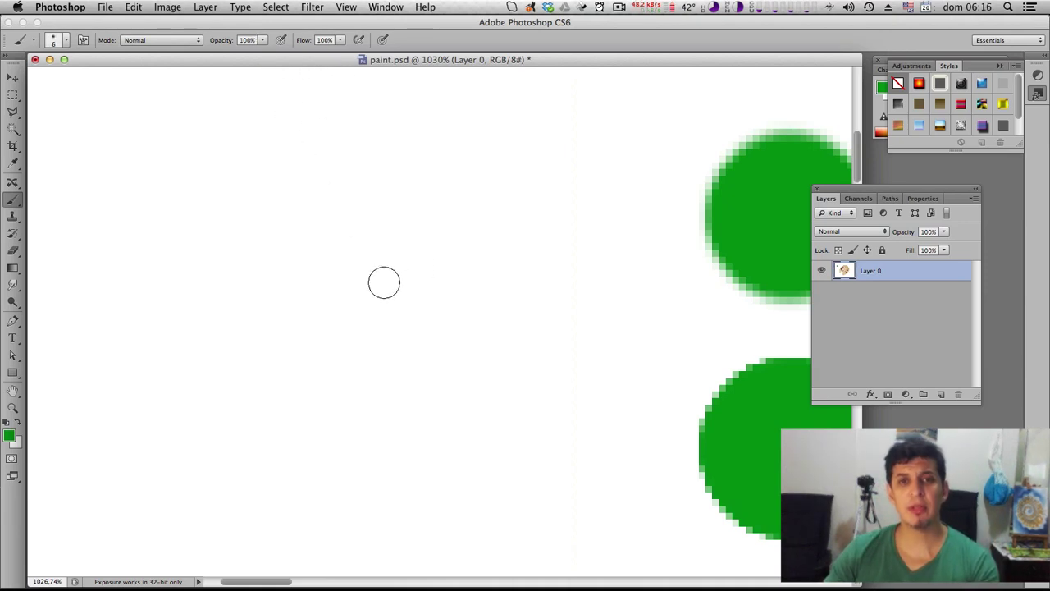
{"action": "key", "text": "bracketright"}
{"action": "key", "text": "bracketright"}
{"action": "key", "text": "bracketright"}
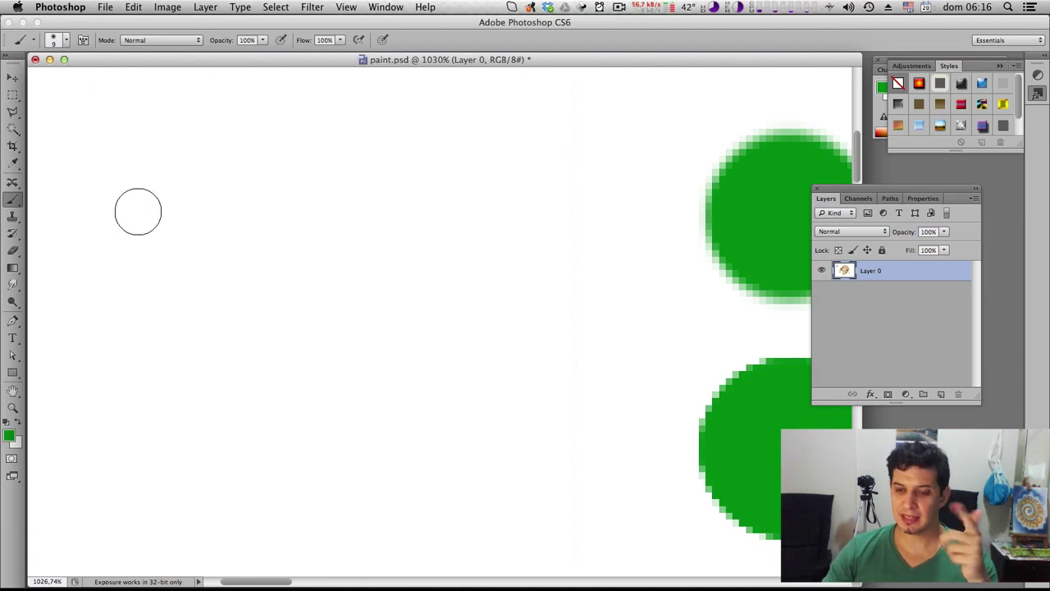
{"action": "key", "text": "bracketleft"}
{"action": "key", "text": "bracketleft"}
{"action": "key", "text": "bracketleft"}
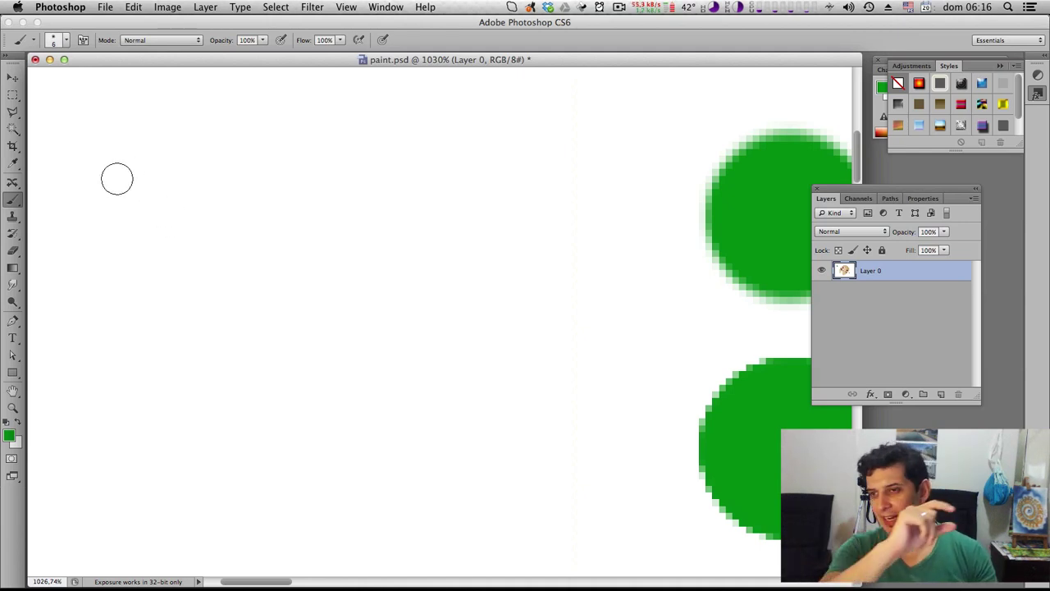
Step: Paint a horizontal green bar and a vertical bar on the left, undoing a stray stroke
{"action": "left_click_drag", "start_coordinate": [117, 179], "coordinate": [517, 183]}
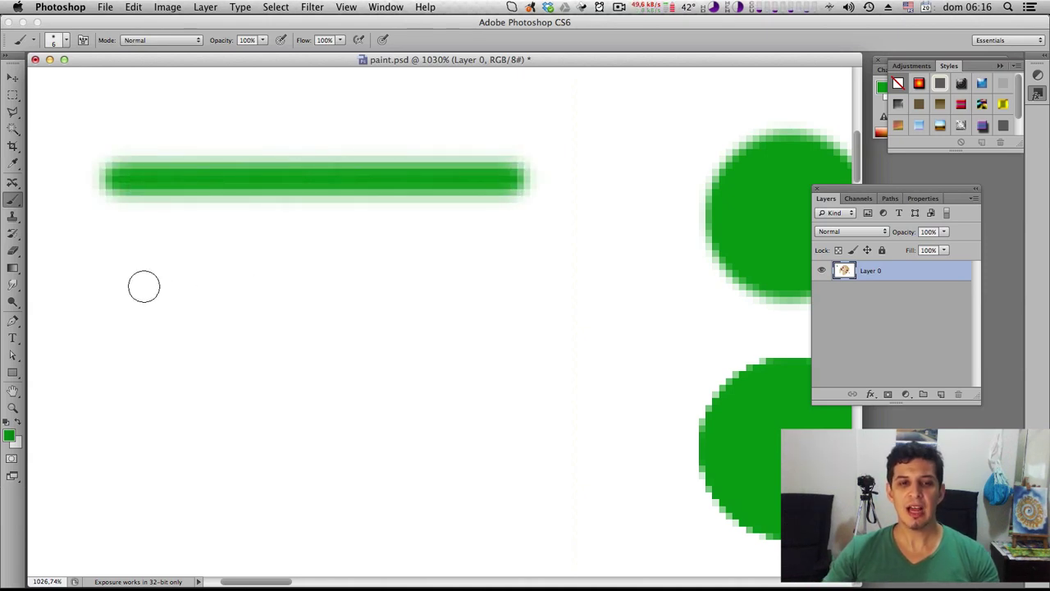
{"action": "mouse_move", "coordinate": [141, 270]}
{"action": "left_mouse_down"}
{"action": "mouse_move", "coordinate": [150, 361]}
{"action": "mouse_move", "coordinate": [141, 386]}
{"action": "left_mouse_up"}
{"action": "key", "text": "ctrl+z"}
{"action": "left_click_drag", "start_coordinate": [126, 283], "coordinate": [127, 485]}
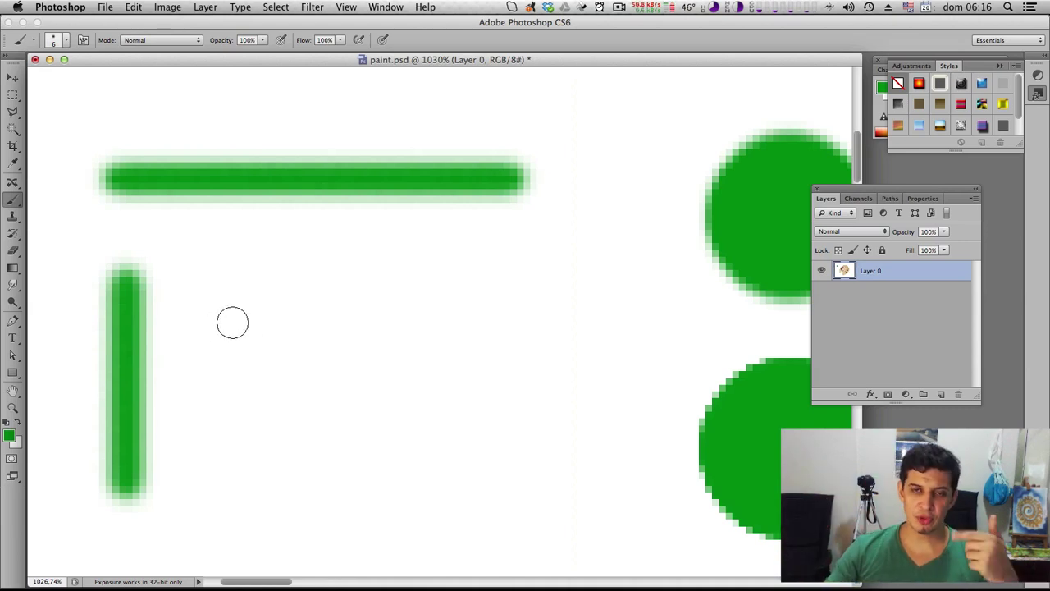
Step: Draw a connected straight-line zigzag with Shift-clicks, then undo its last segment
{"action": "left_click", "coordinate": [234, 277]}
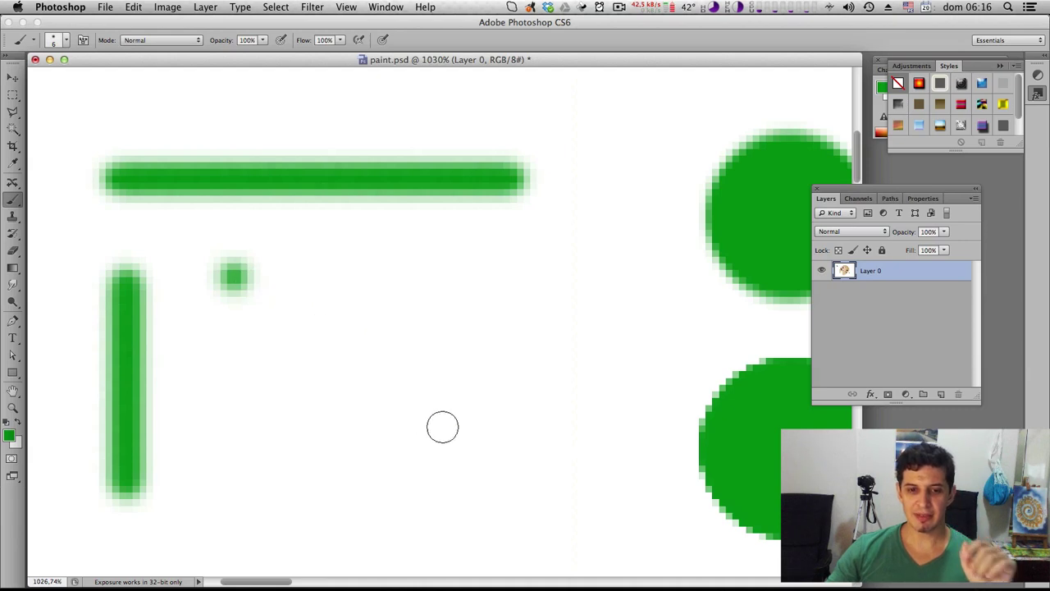
{"action": "left_click", "coordinate": [496, 479], "text": "shift"}
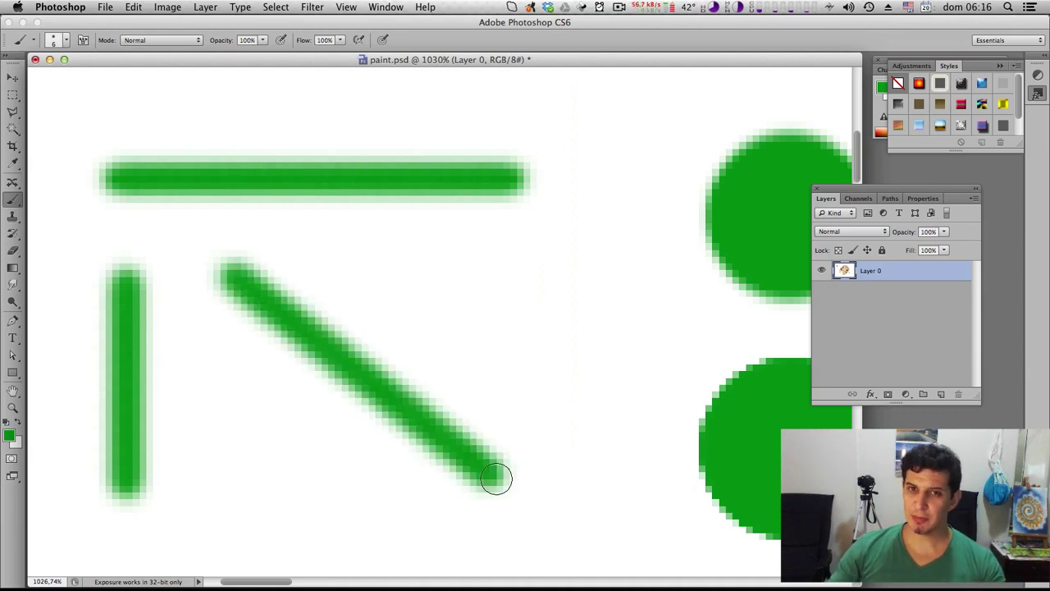
{"action": "scroll", "coordinate": [501, 410], "scroll_direction": "up", "scroll_amount": 3}
{"action": "scroll", "coordinate": [492, 402], "scroll_direction": "right", "scroll_amount": 3}
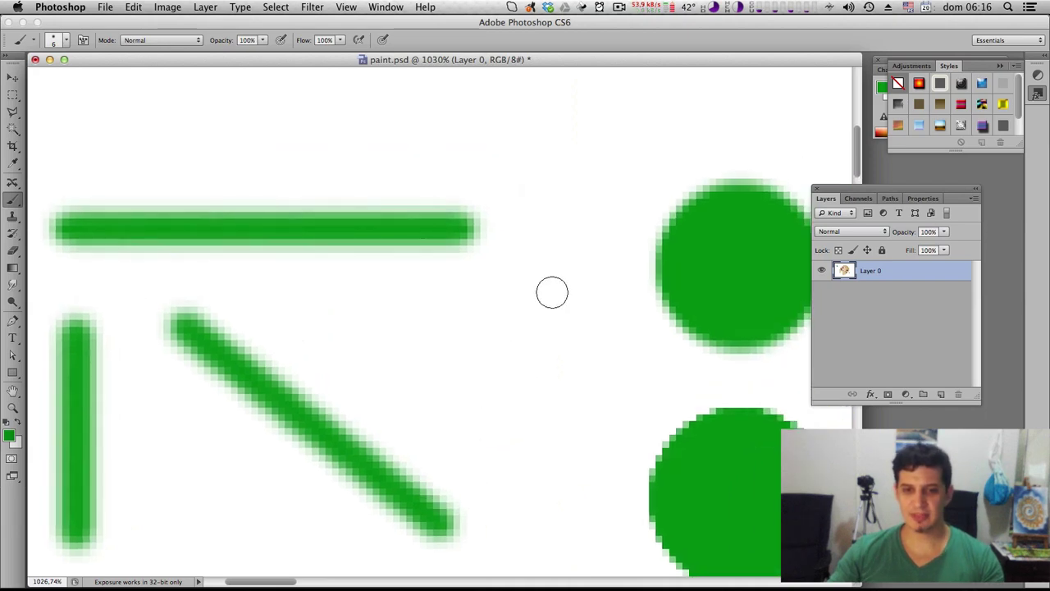
{"action": "left_click", "coordinate": [553, 229], "text": "shift"}
{"action": "left_click", "coordinate": [439, 128], "text": "shift"}
{"action": "left_click", "coordinate": [228, 154], "text": "shift"}
{"action": "left_click", "coordinate": [129, 91], "text": "shift"}
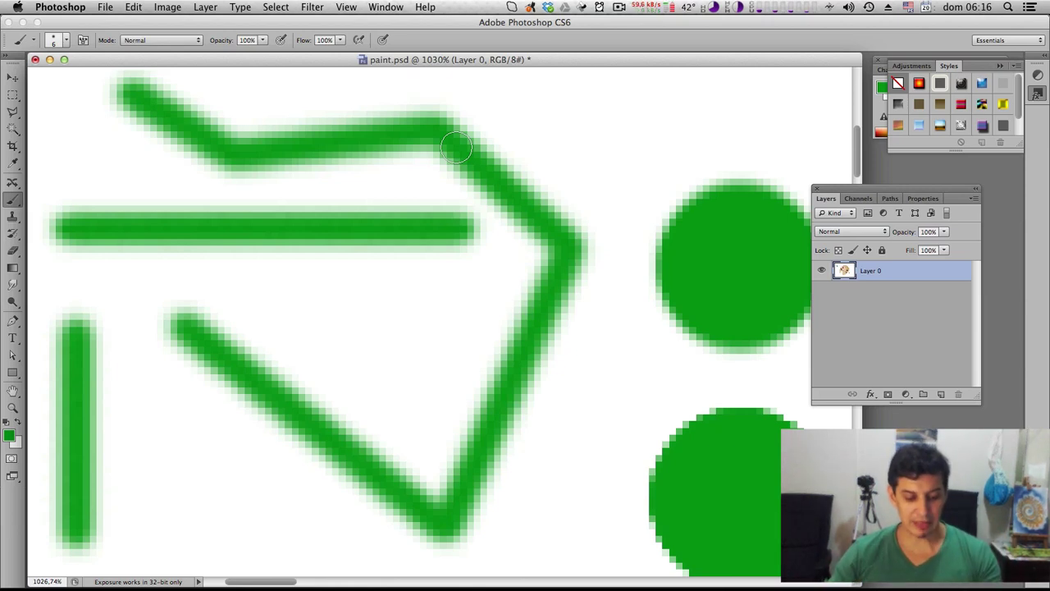
{"action": "key", "text": "super+z"}
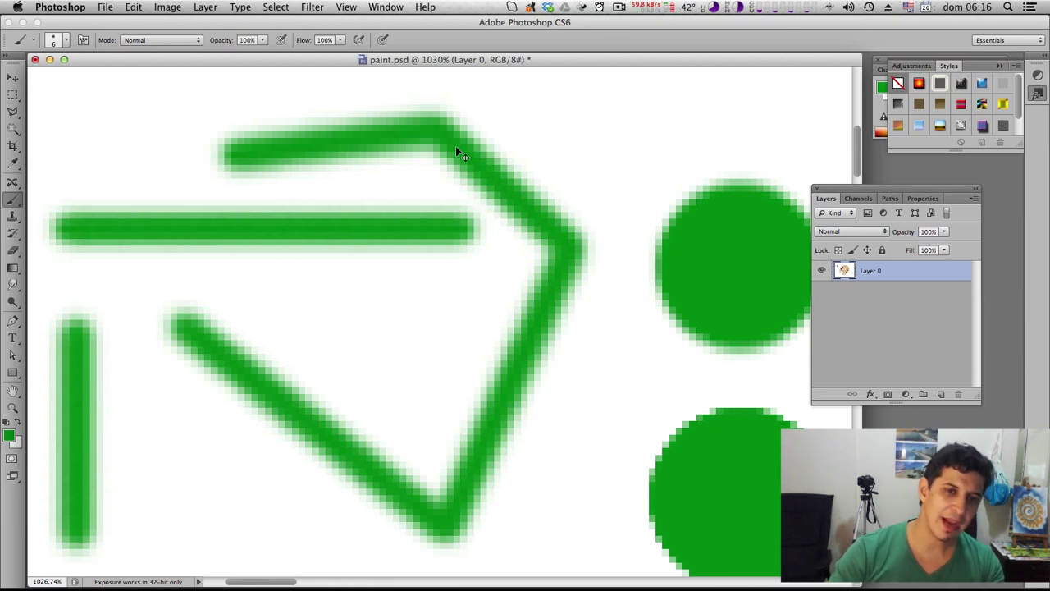
Step: Toggle the last zigzag segment back on, completing the five-segment line
{"action": "key", "text": "super+z"}
{"action": "key", "text": "super+z"}
{"action": "key", "text": "super+z"}
{"action": "key", "text": "super+z"}
{"action": "key", "text": "super+z"}
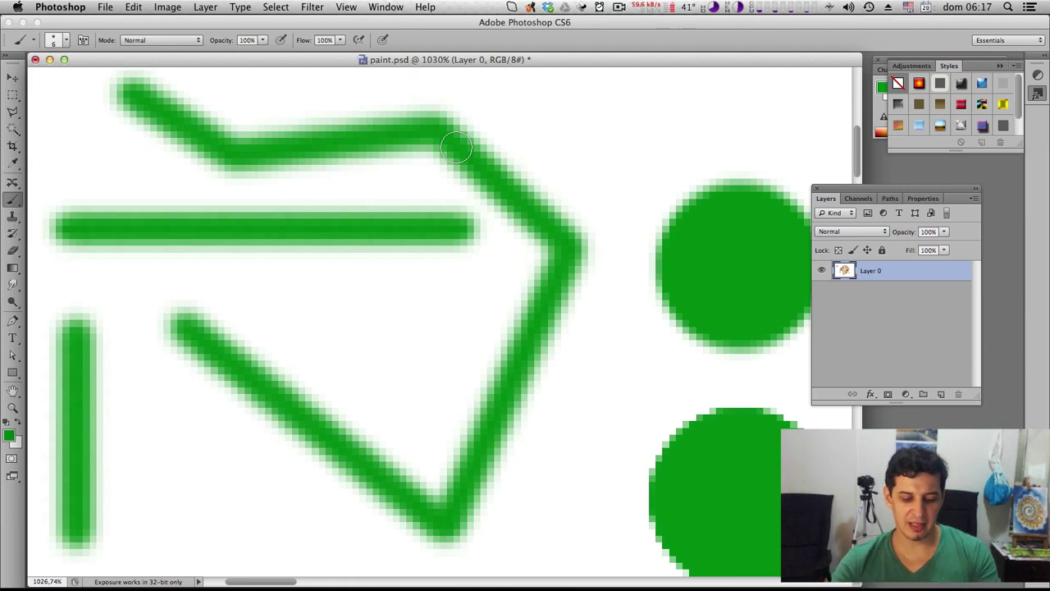
Step: Zoom out and step back through the green strokes and dots with Cmd+Alt+Z
{"action": "key", "text": "super+minus"}
{"action": "key", "text": "super+minus"}
{"action": "key", "text": "super+minus"}
{"action": "key", "text": "super+minus"}
{"action": "key", "text": "super+minus"}
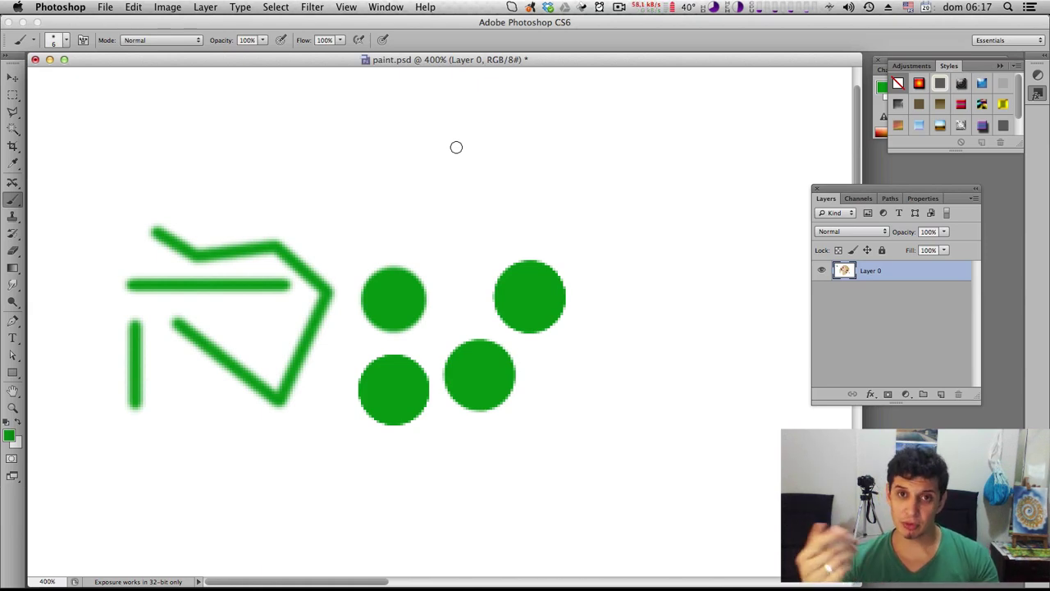
{"action": "key", "text": "ctrl+alt+z"}
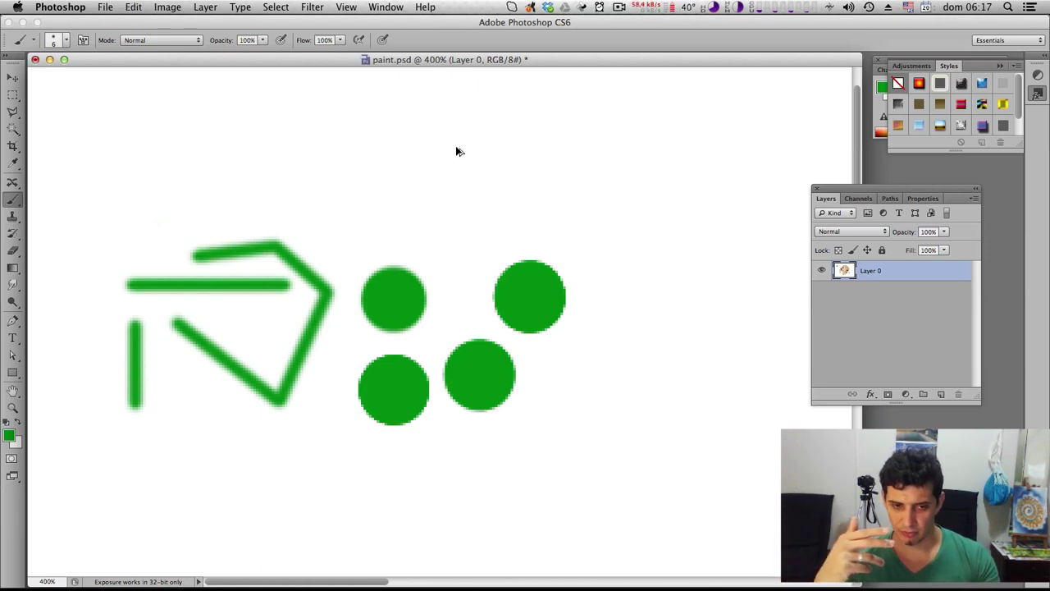
{"action": "key", "text": "ctrl+alt+z"}
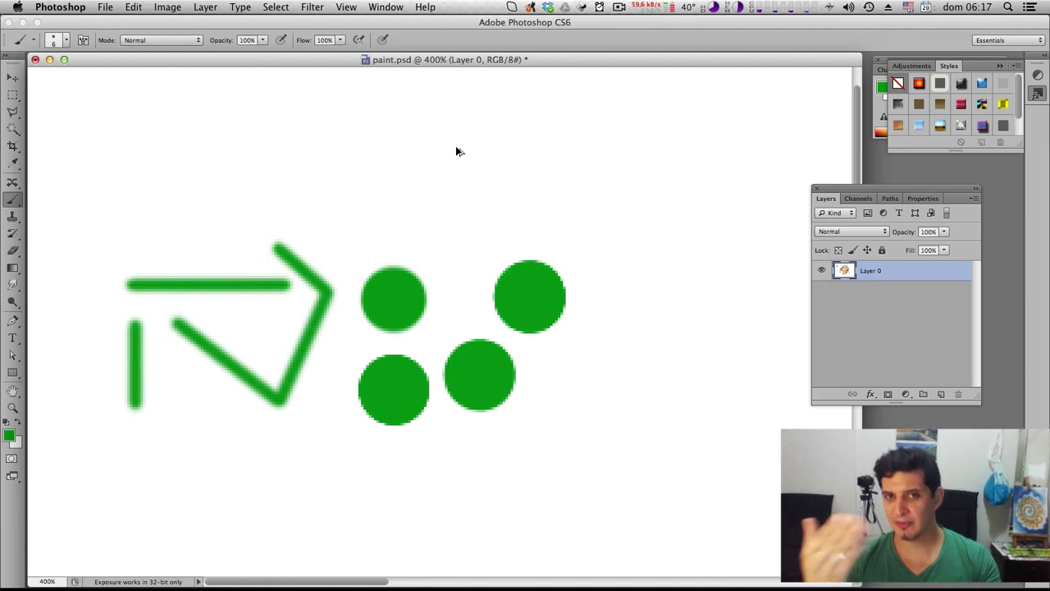
{"action": "key", "text": "ctrl+alt+z"}
{"action": "key", "text": "ctrl+alt+z"}
{"action": "key", "text": "ctrl+alt+z"}
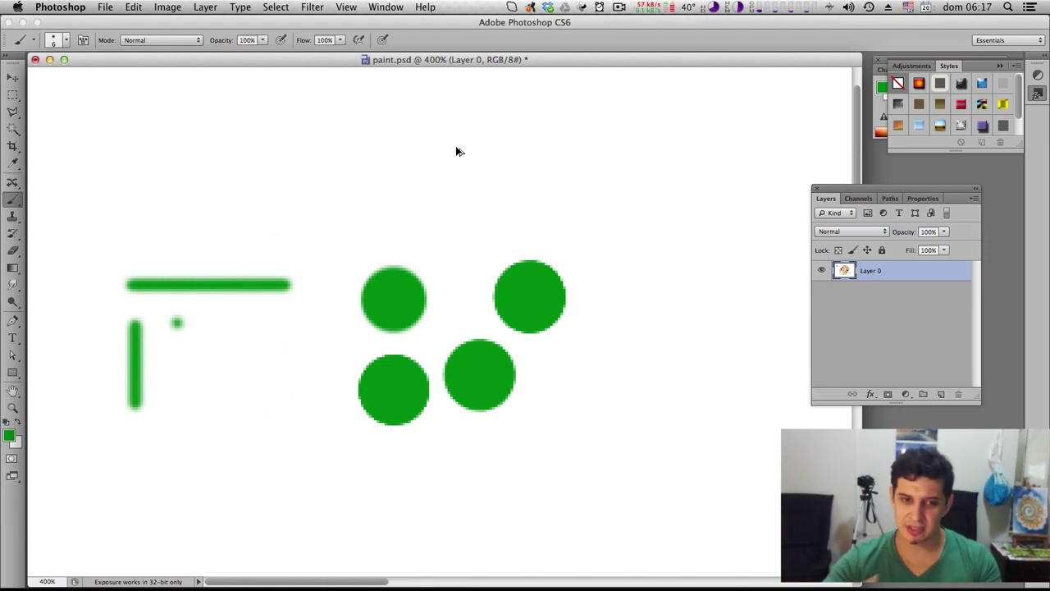
{"action": "key", "text": "ctrl+alt+z"}
{"action": "key", "text": "ctrl+alt+z"}
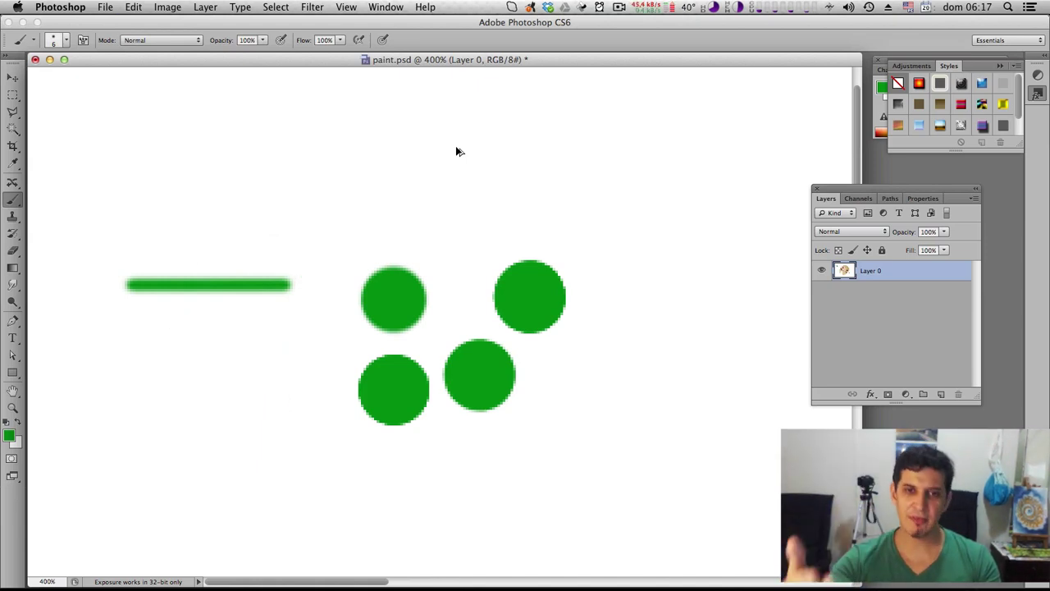
{"action": "key", "text": "ctrl+alt+z"}
{"action": "key", "text": "ctrl+alt+z"}
{"action": "key", "text": "ctrl+alt+z"}
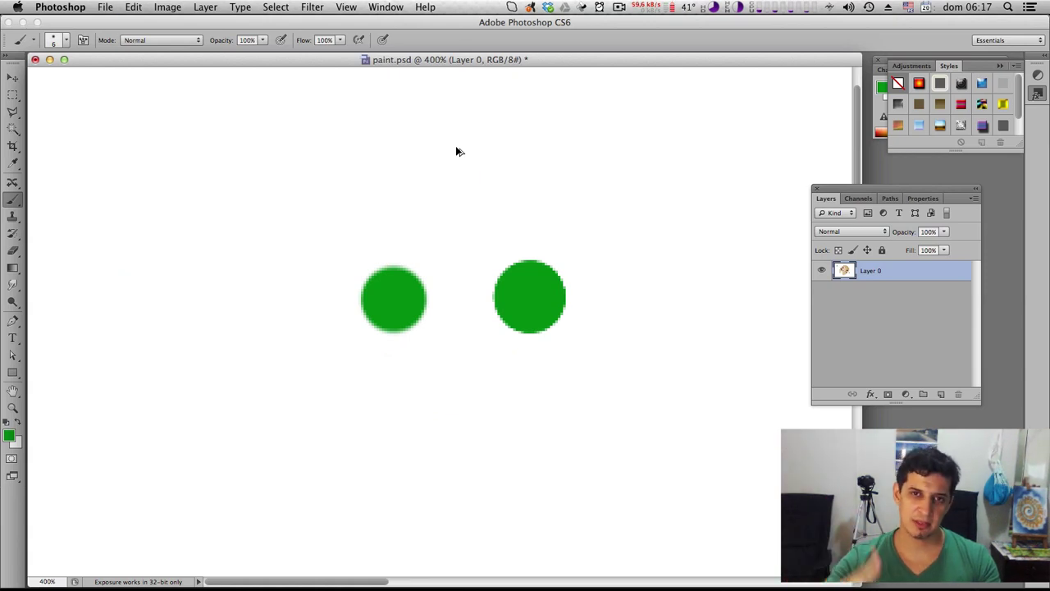
{"action": "key", "text": "ctrl+alt+z"}
{"action": "key", "text": "ctrl+alt+z"}
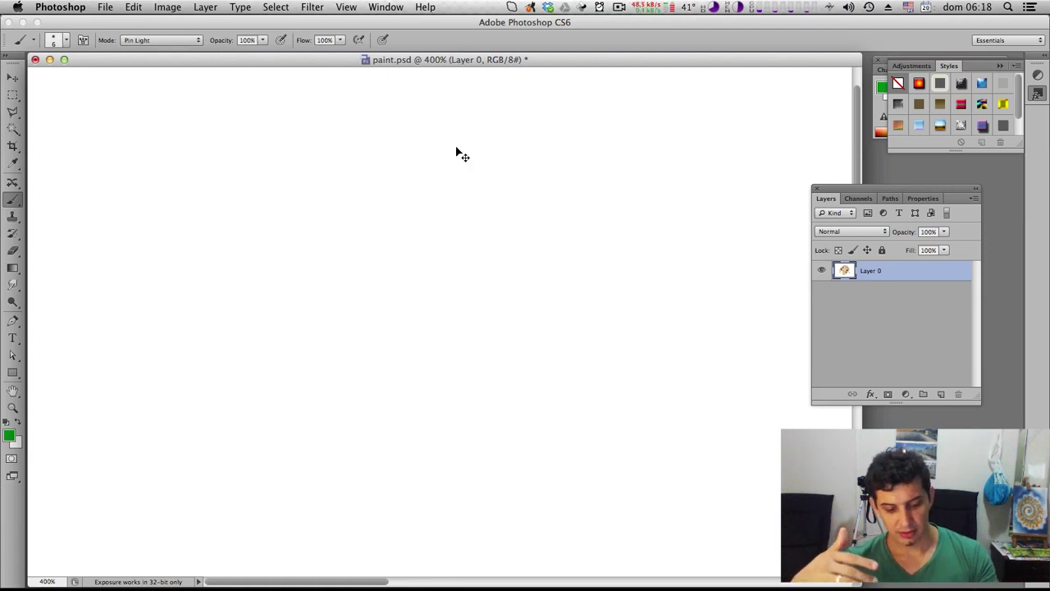
Step: Redo the green dots, then undo everything again until the area is blank
{"action": "key", "text": "ctrl+shift+z"}
{"action": "key", "text": "ctrl+shift+z"}
{"action": "key", "text": "ctrl+shift+z"}
{"action": "key", "text": "ctrl+shift+z"}
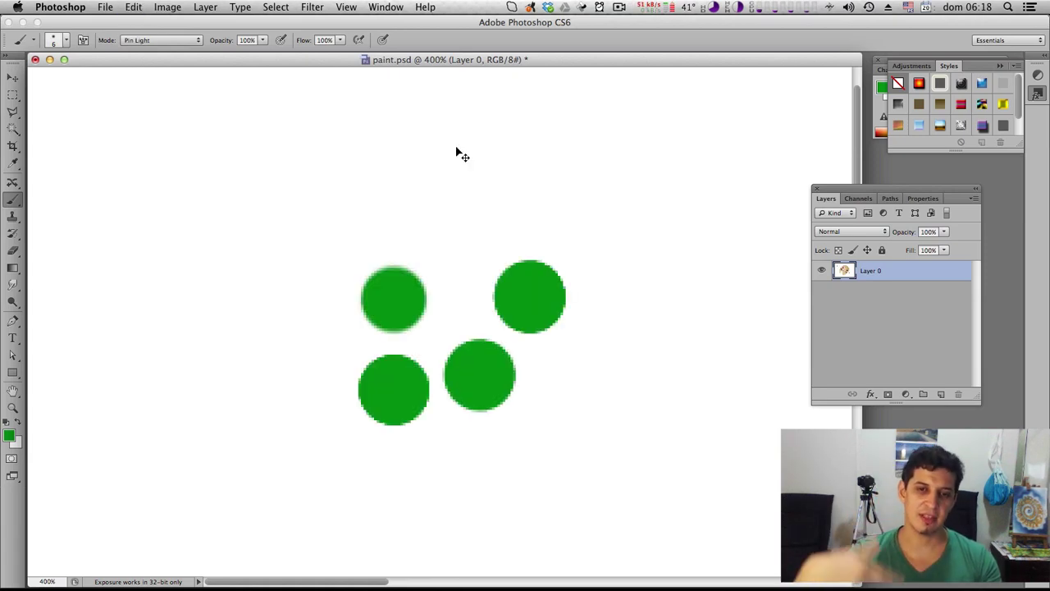
{"action": "key", "text": "ctrl+shift+z"}
{"action": "key", "text": "ctrl+shift+z"}
{"action": "key", "text": "ctrl+alt+z"}
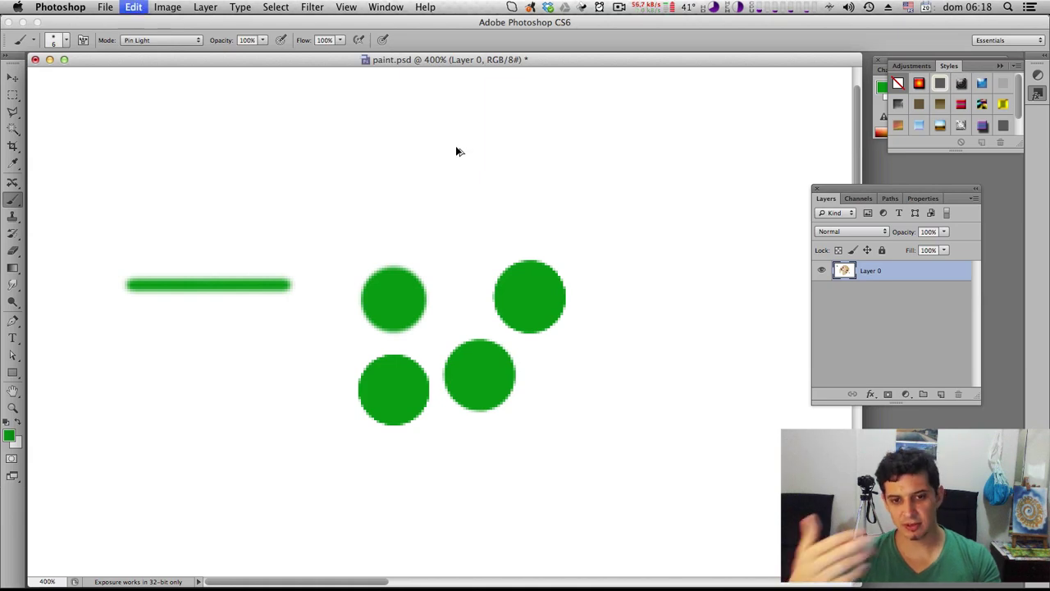
{"action": "key", "text": "ctrl+alt+z"}
{"action": "key", "text": "ctrl+alt+z"}
{"action": "key", "text": "ctrl+alt+z"}
{"action": "key", "text": "ctrl+alt+z"}
{"action": "key", "text": "ctrl+alt+z"}
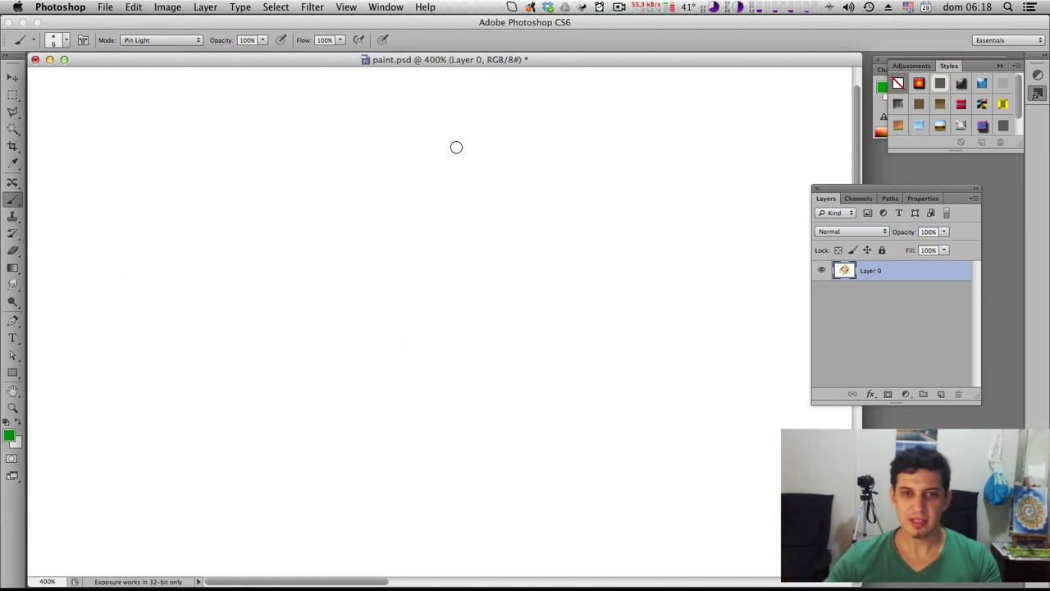
Step: Use the History panel to undo the green brush strokes back to the Deselect state, then close it
{"action": "left_click", "coordinate": [385, 8]}
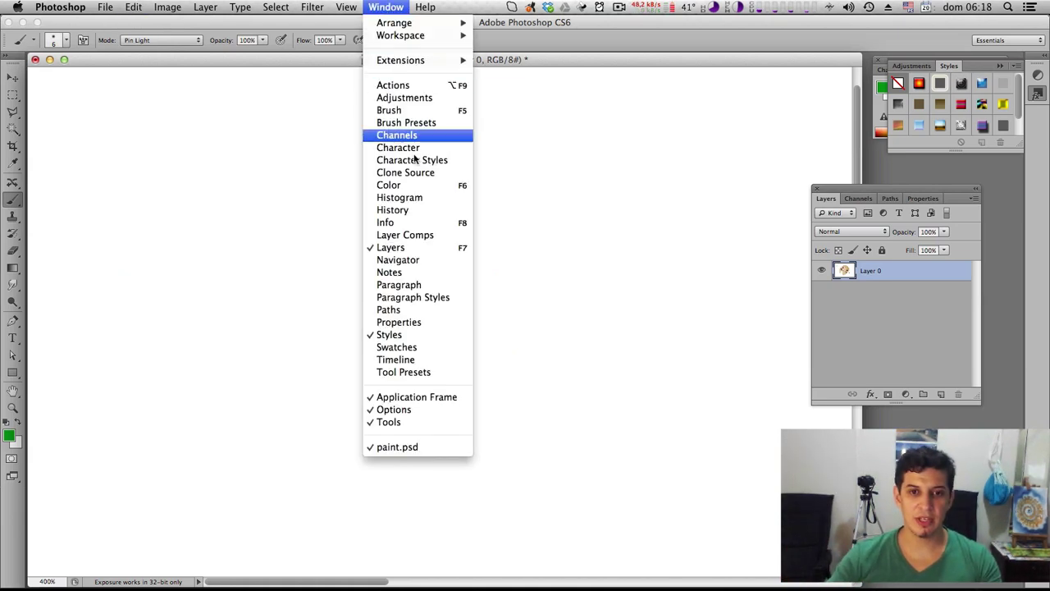
{"action": "left_click", "coordinate": [390, 209]}
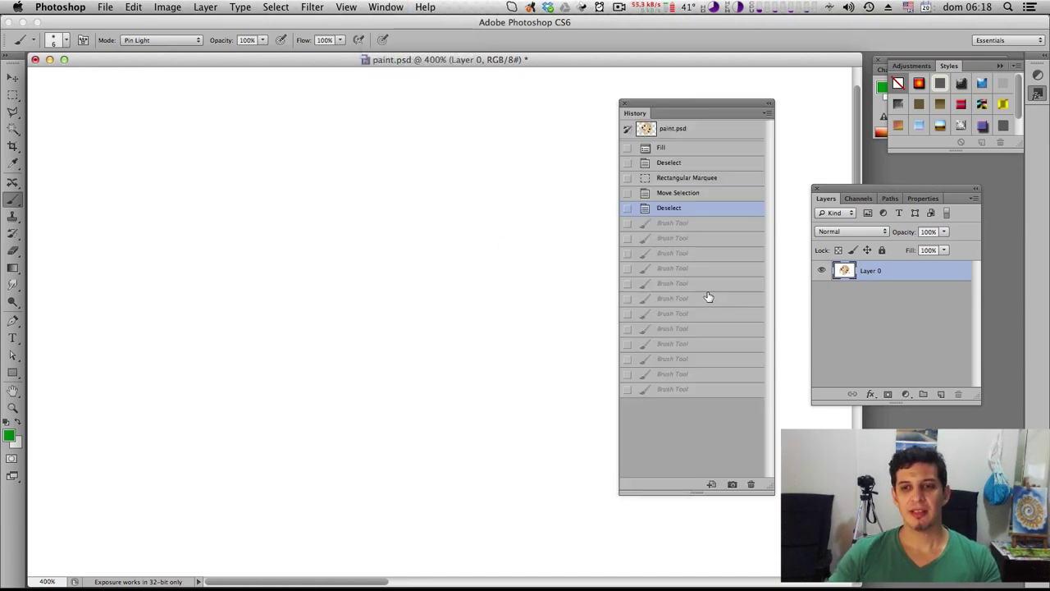
{"action": "mouse_move", "coordinate": [691, 242]}
{"action": "left_mouse_down"}
{"action": "mouse_move", "coordinate": [694, 394]}
{"action": "mouse_move", "coordinate": [706, 237]}
{"action": "mouse_move", "coordinate": [710, 402]}
{"action": "mouse_move", "coordinate": [697, 388]}
{"action": "mouse_move", "coordinate": [714, 258]}
{"action": "mouse_move", "coordinate": [705, 222]}
{"action": "mouse_move", "coordinate": [660, 176]}
{"action": "left_mouse_up"}
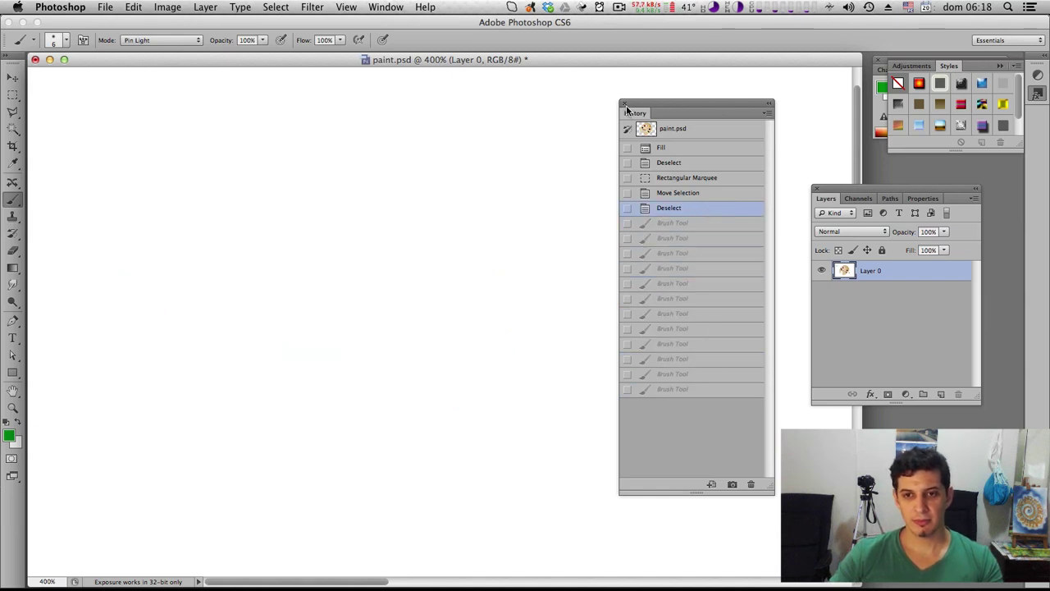
{"action": "left_click", "coordinate": [624, 104]}
Step: Zoom out, return the palette view to 100%, and raise the brush size from 40 to 50
{"action": "key", "text": "ctrl+minus"}
{"action": "key", "text": "ctrl+minus"}
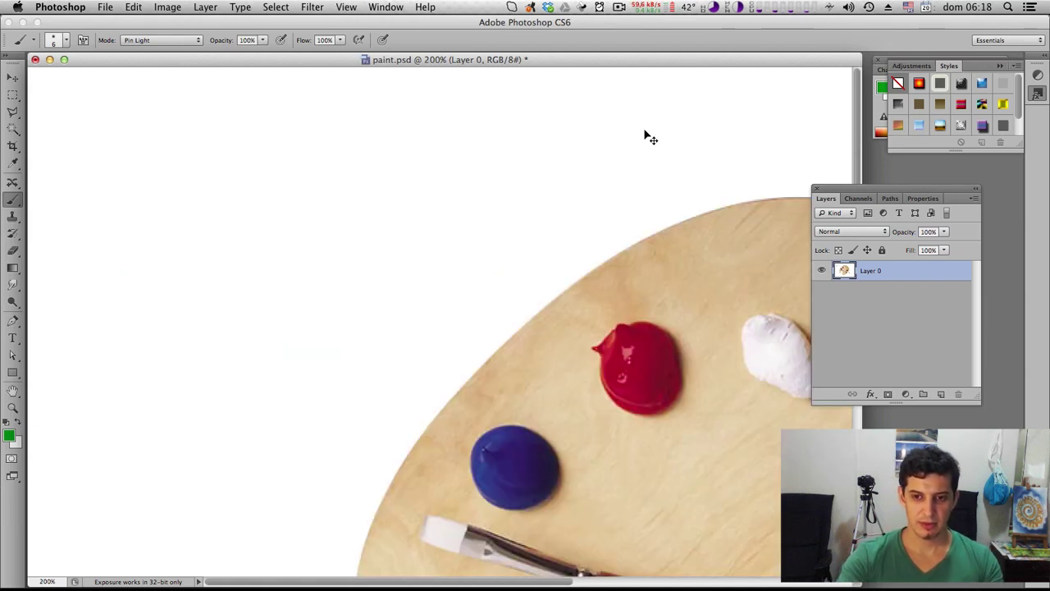
{"action": "key", "text": "ctrl+minus"}
{"action": "key", "text": "ctrl+minus"}
{"action": "key", "text": "ctrl+plus"}
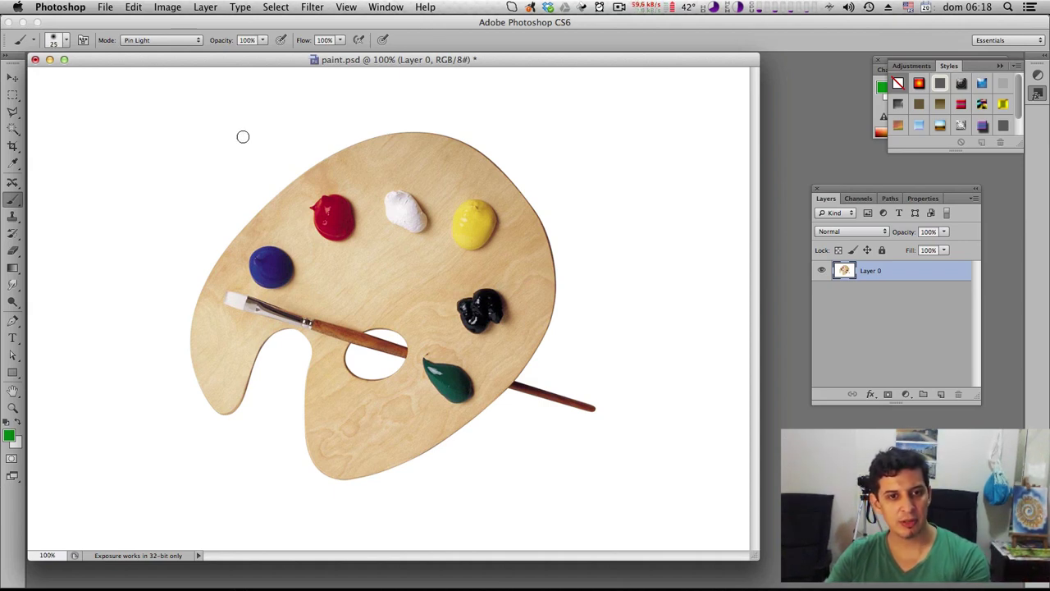
{"action": "key", "text": "bracketright"}
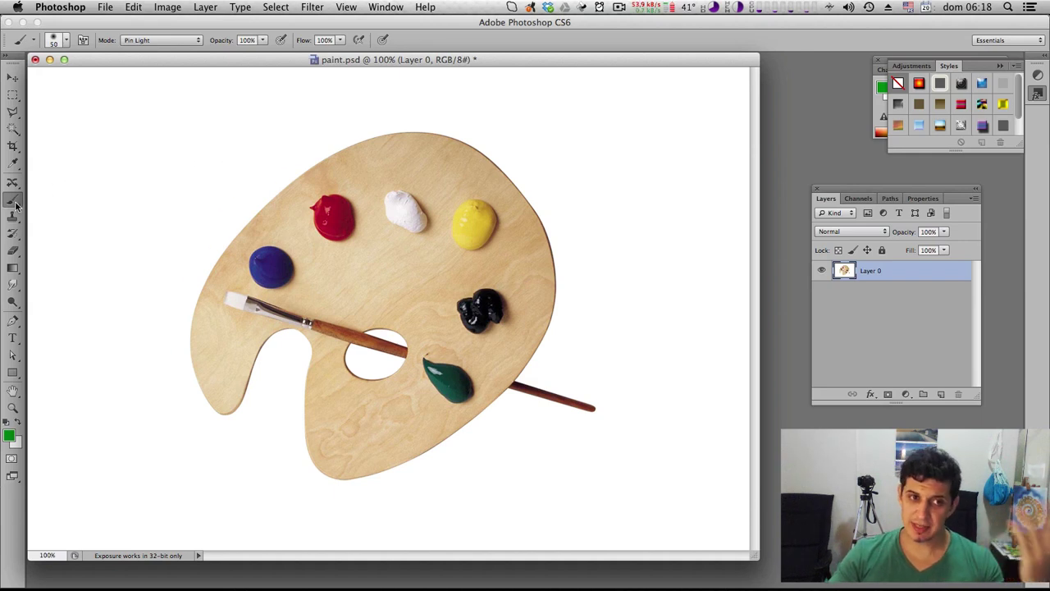
Step: Enlarge the brush and paint a soft green dab at the canvas's top-left
{"action": "left_click", "coordinate": [68, 40]}
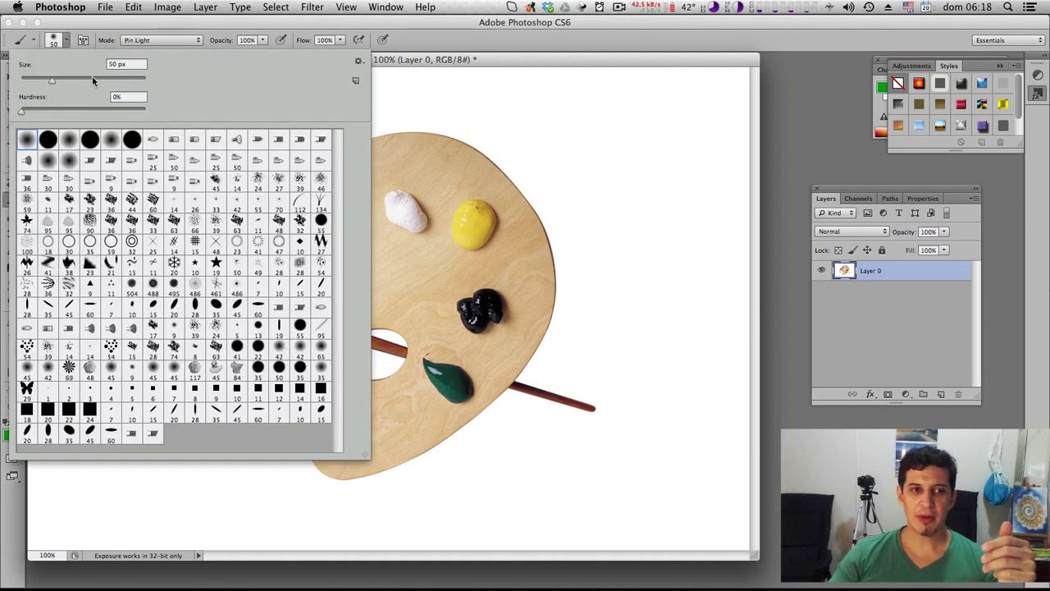
{"action": "left_click", "coordinate": [123, 64]}
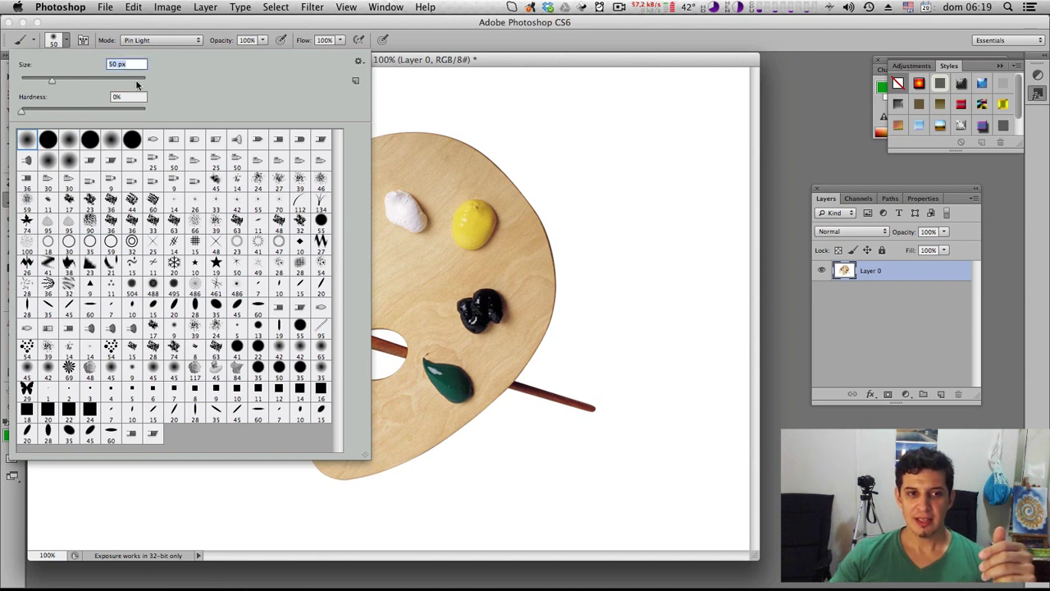
{"action": "left_click", "coordinate": [480, 97]}
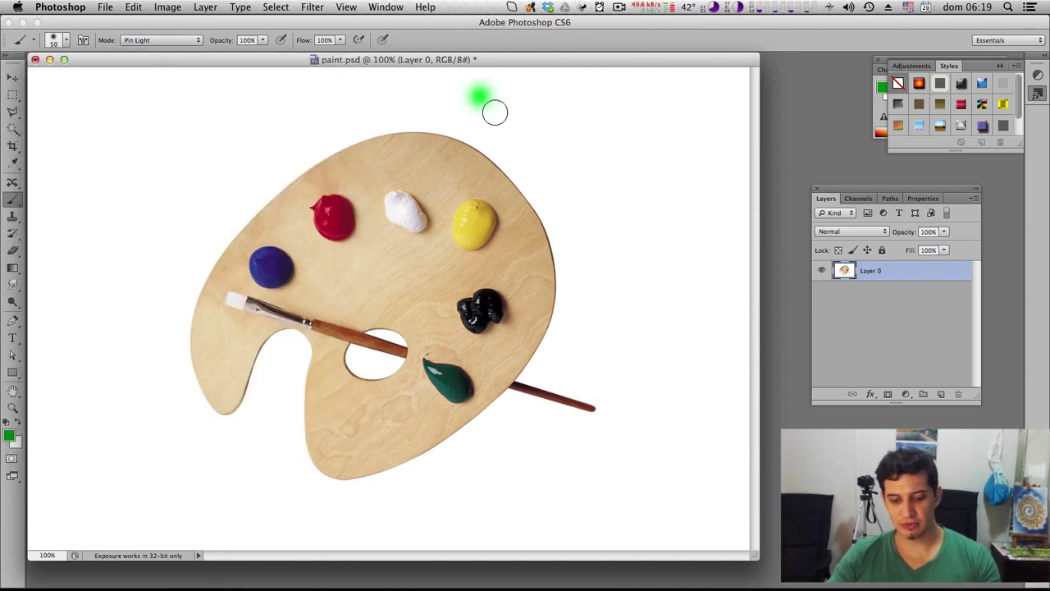
{"action": "key", "text": "ctrl+z"}
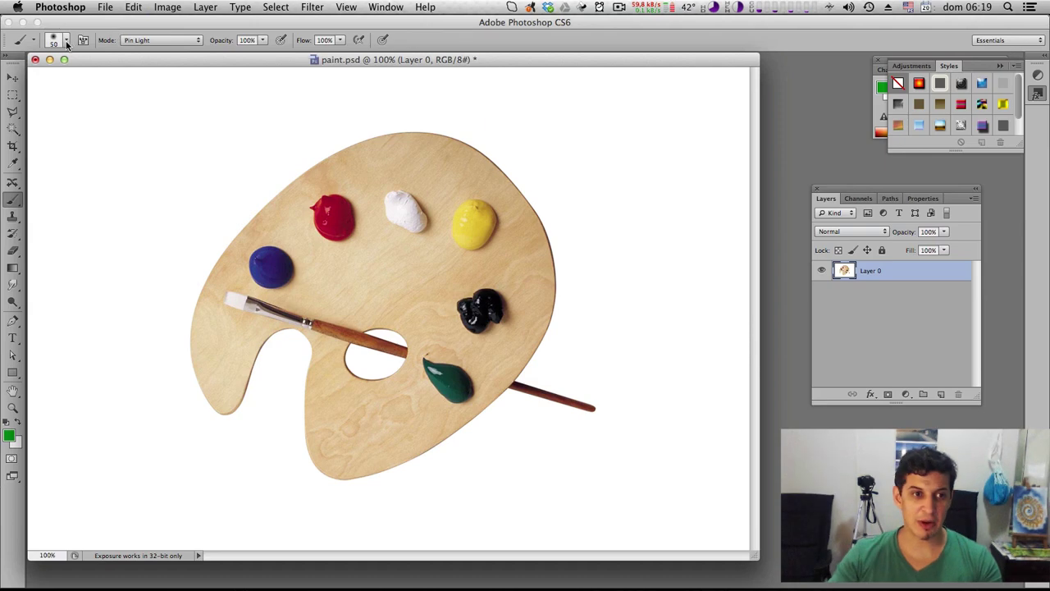
{"action": "left_click", "coordinate": [67, 45]}
{"action": "left_click_drag", "start_coordinate": [52, 79], "coordinate": [64, 83]}
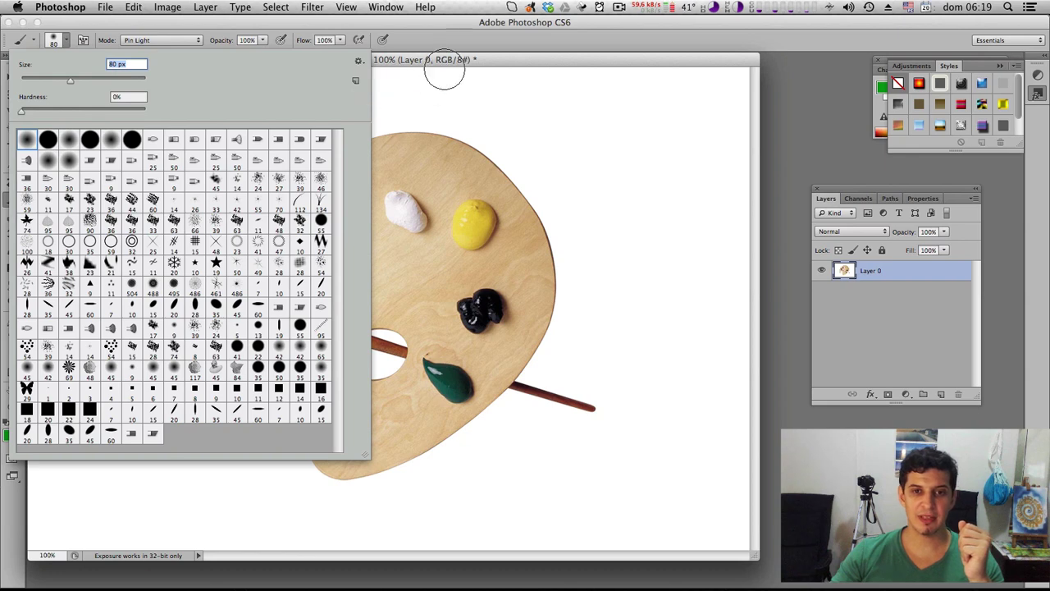
{"action": "left_click", "coordinate": [416, 60]}
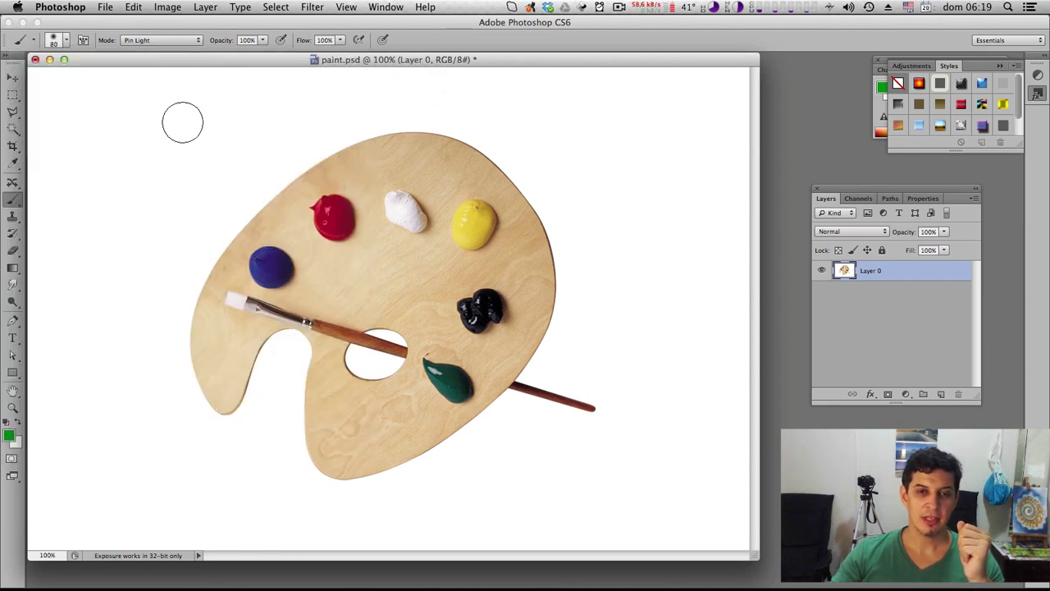
{"action": "left_click", "coordinate": [98, 128]}
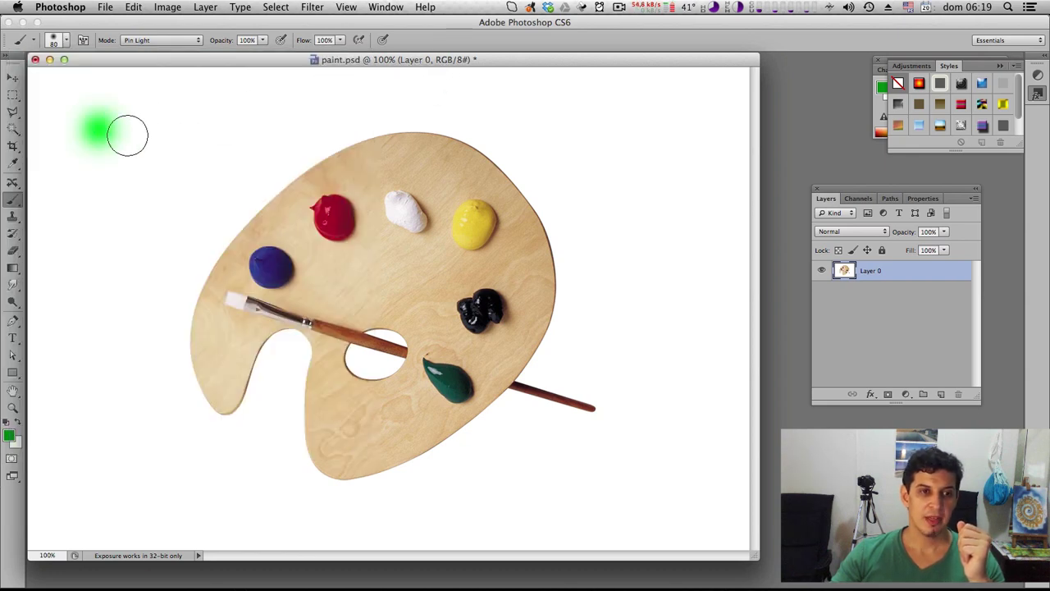
Step: Set brush hardness to 100 and paint a hard-edged green dab beside the soft one
{"action": "left_click", "coordinate": [68, 41]}
{"action": "left_click", "coordinate": [112, 97]}
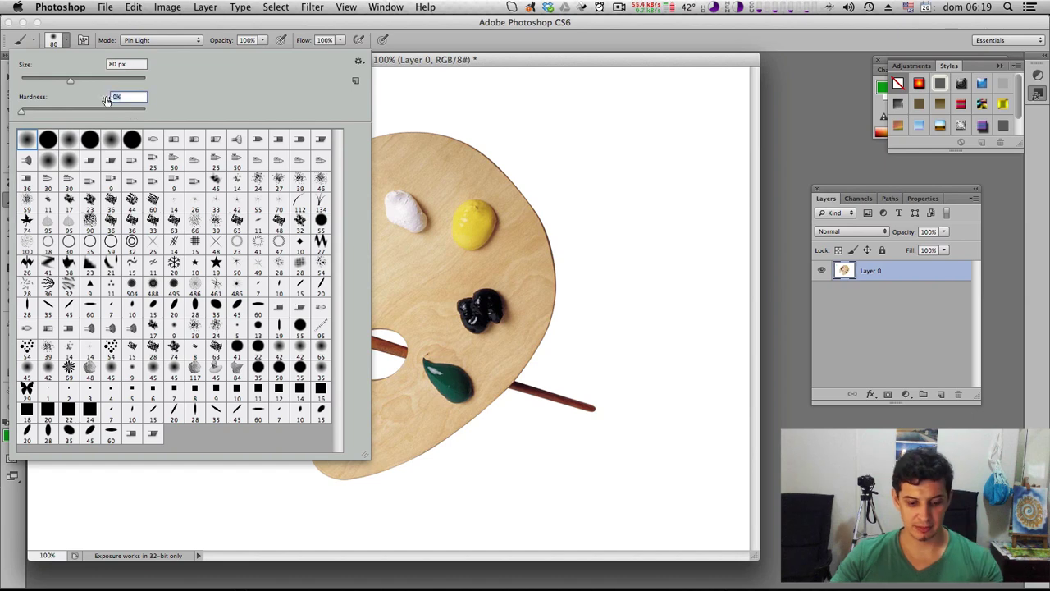
{"action": "type", "text": "100"}
{"action": "key", "text": "Return"}
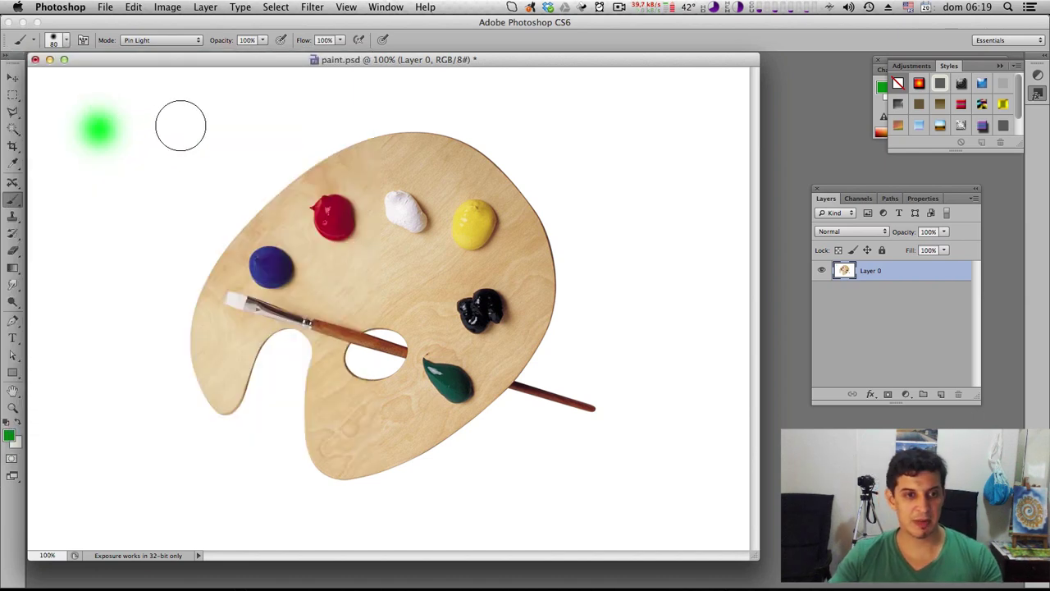
{"action": "left_click", "coordinate": [180, 125]}
Step: Set hardness to 50%, paint a third dab, then zoom and pan to compare all three
{"action": "left_click", "coordinate": [66, 41]}
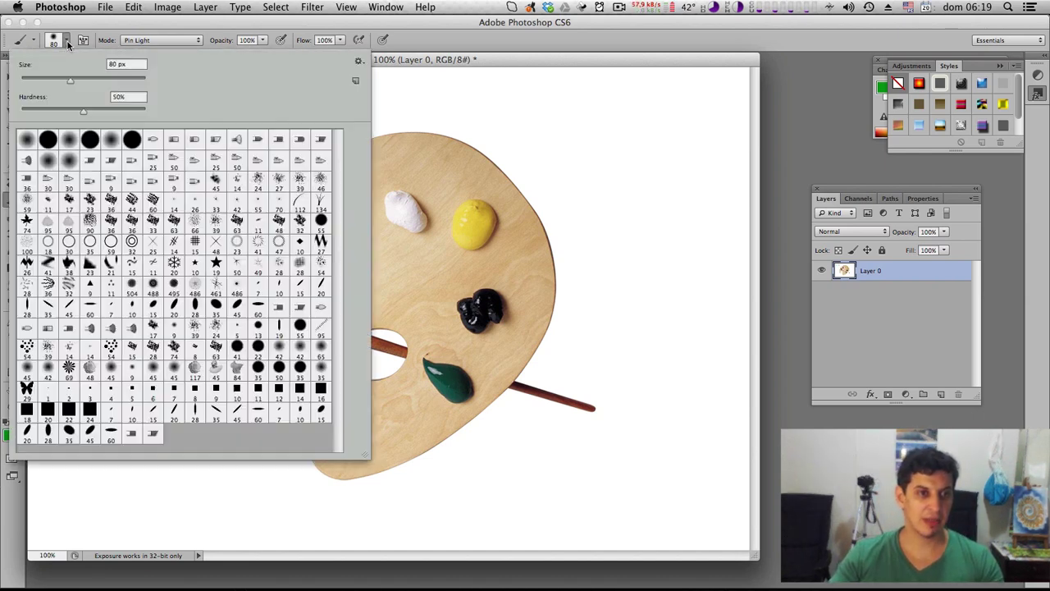
{"action": "left_click", "coordinate": [129, 97]}
{"action": "type", "text": "50100"}
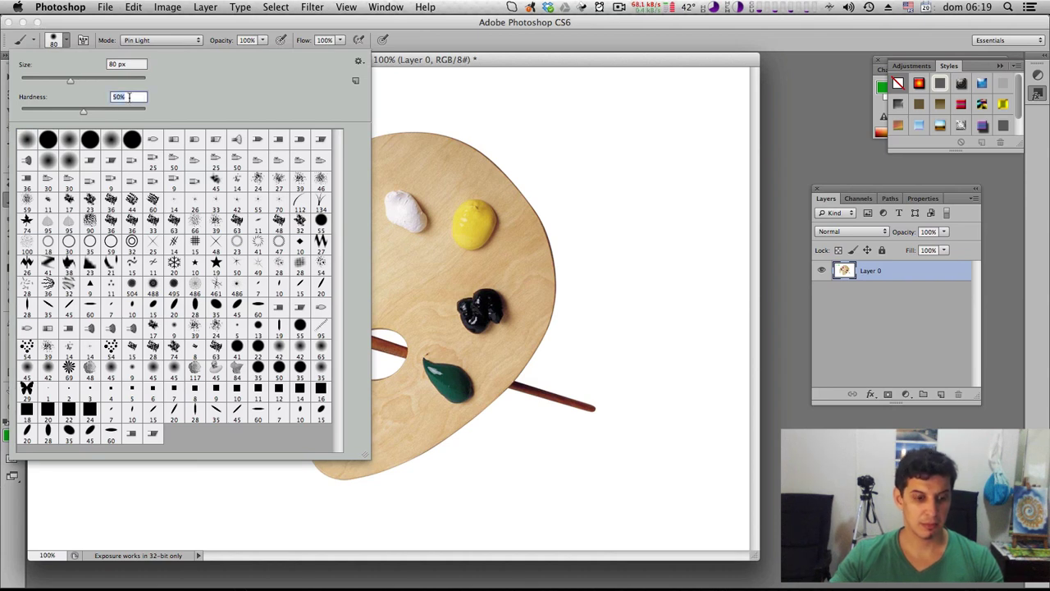
{"action": "key", "text": "Return"}
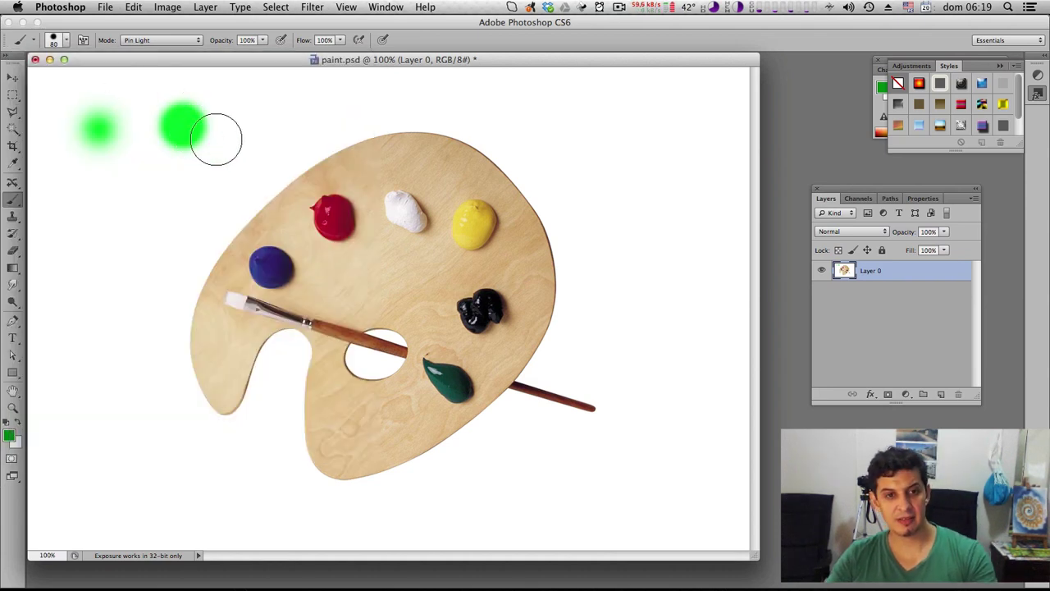
{"action": "left_click", "coordinate": [272, 124]}
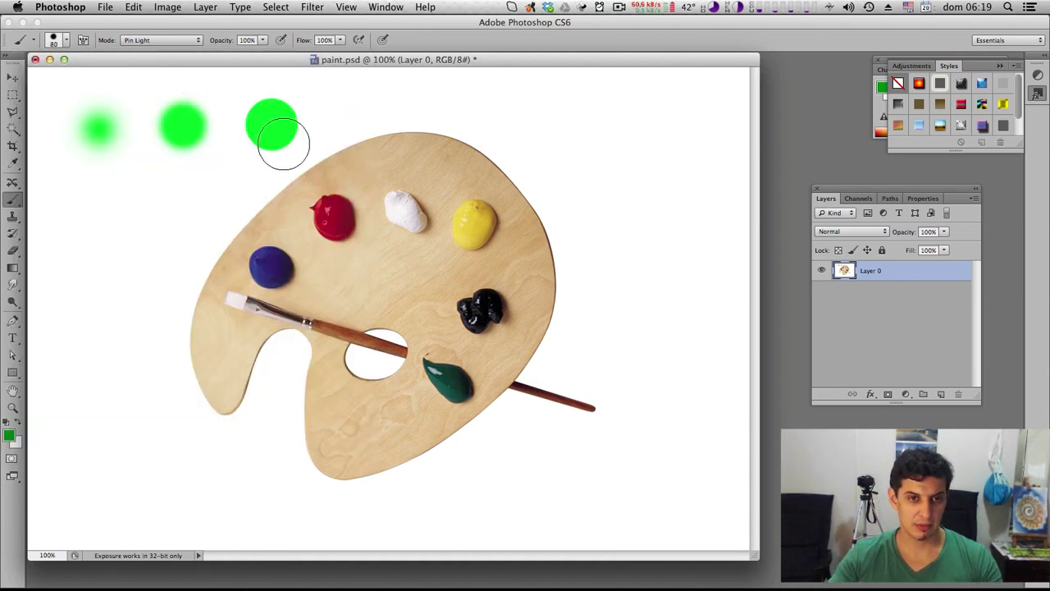
{"action": "left_click", "coordinate": [110, 149]}
{"action": "left_click", "coordinate": [111, 149]}
{"action": "left_click_drag", "start_coordinate": [362, 252], "coordinate": [276, 252]}
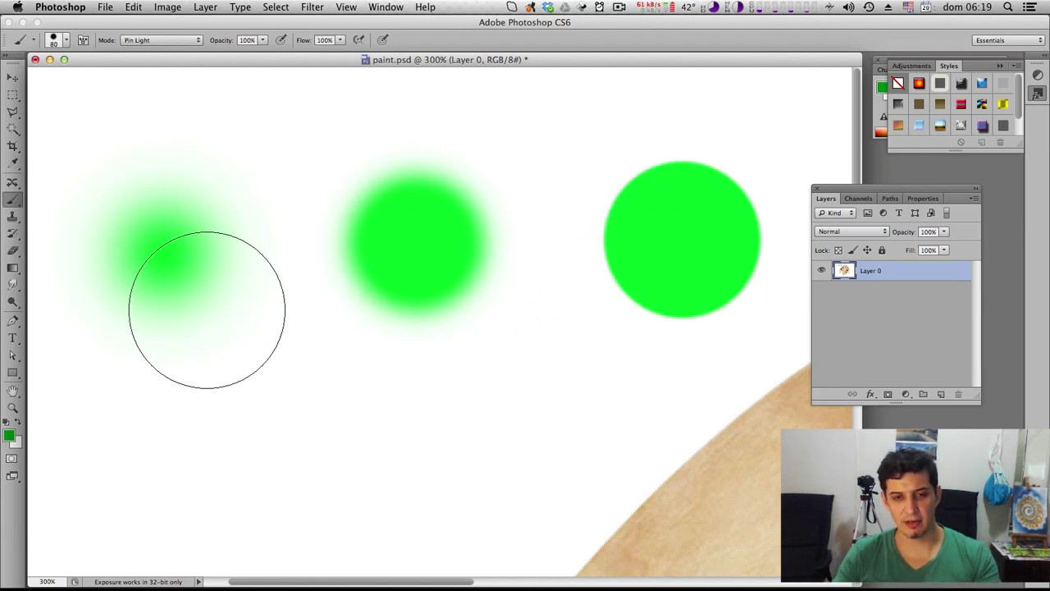
Step: Undo the three green test dabs, fit the whole palette in view, and show the brush presets
{"action": "key", "text": "ctrl+alt+z"}
{"action": "key", "text": "ctrl+alt+z"}
{"action": "key", "text": "ctrl+alt+z"}
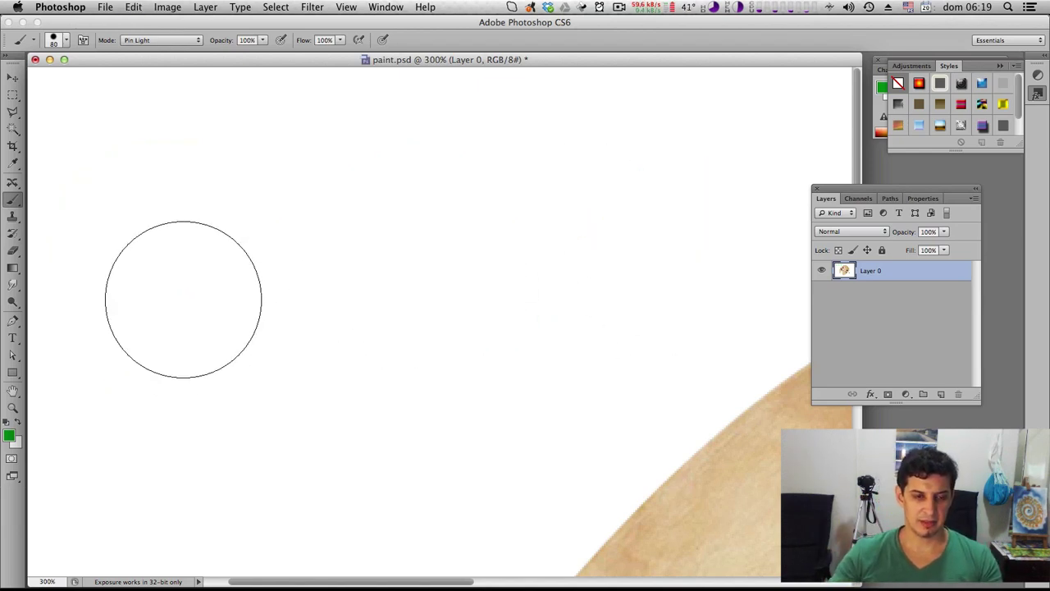
{"action": "key", "text": "ctrl+0"}
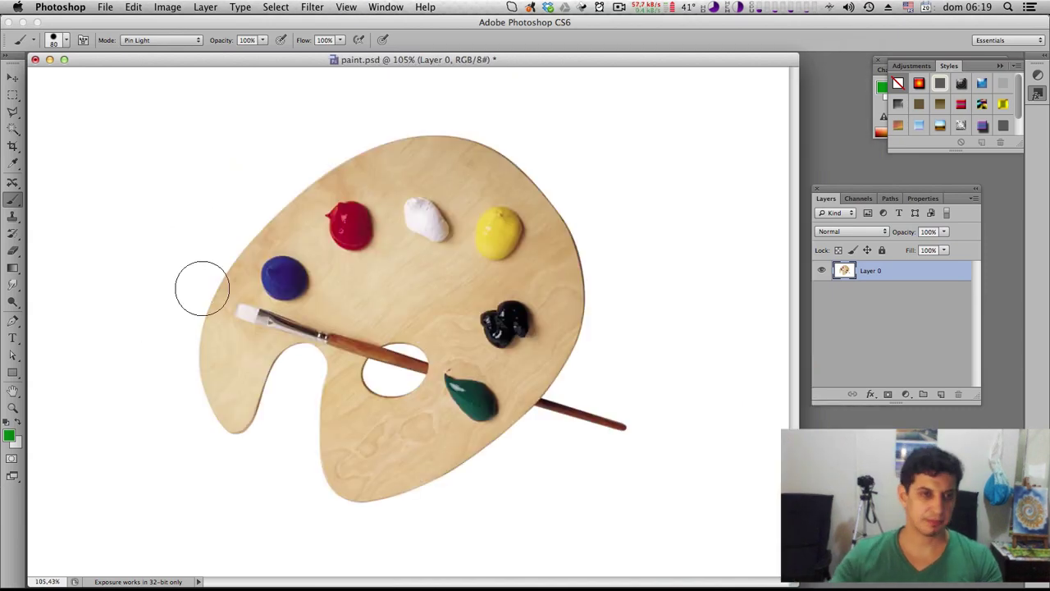
{"action": "left_click", "coordinate": [68, 40]}
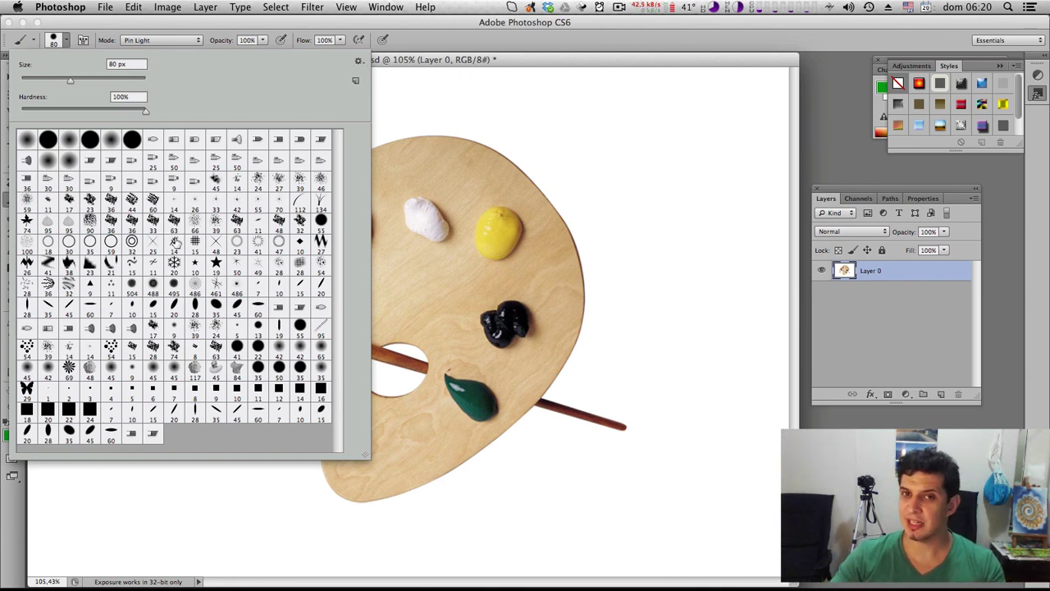
Step: Append the Drop Shadow Brushes set to the brush presets and enlarge the picker
{"action": "left_click", "coordinate": [360, 63]}
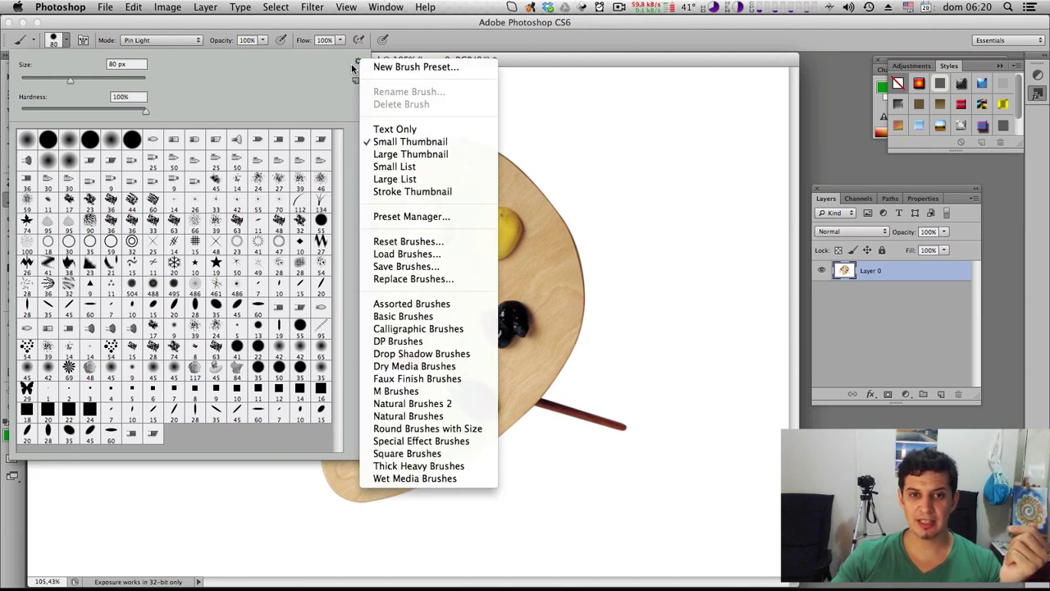
{"action": "left_click", "coordinate": [359, 62]}
{"action": "left_click", "coordinate": [358, 63]}
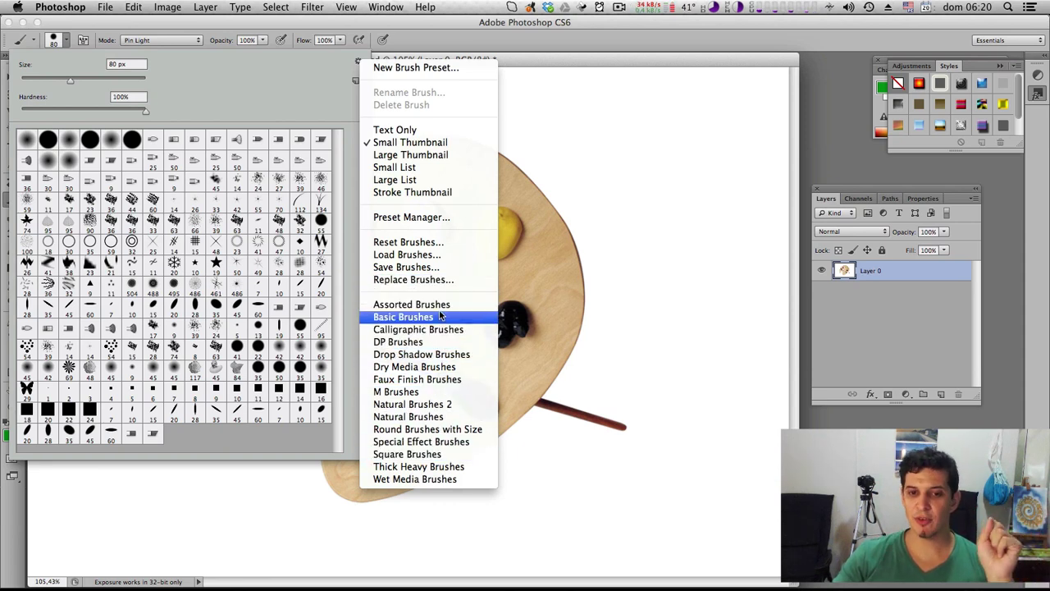
{"action": "left_click", "coordinate": [485, 359]}
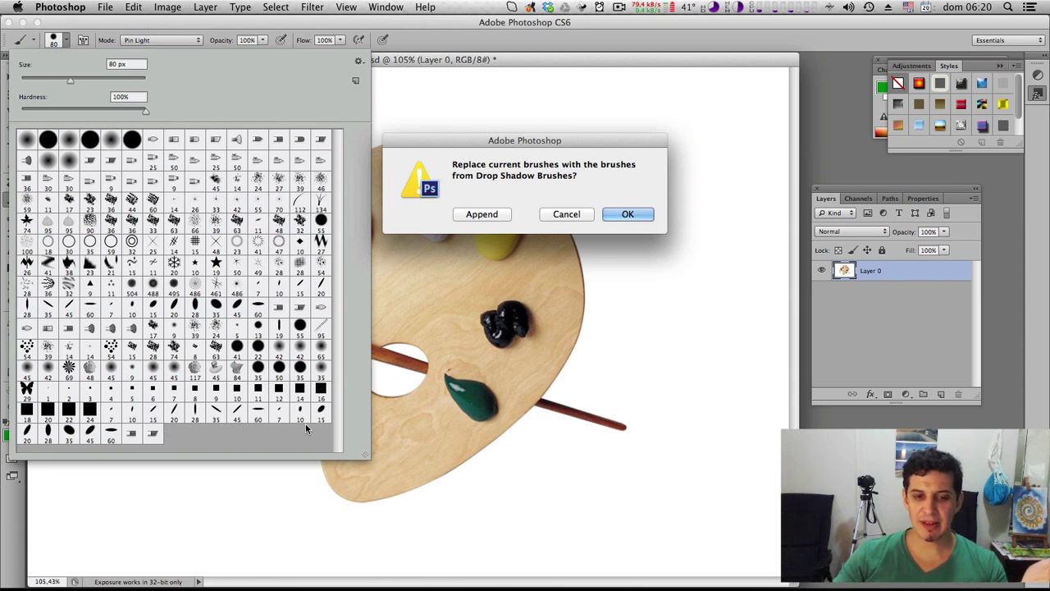
{"action": "left_click", "coordinate": [483, 214]}
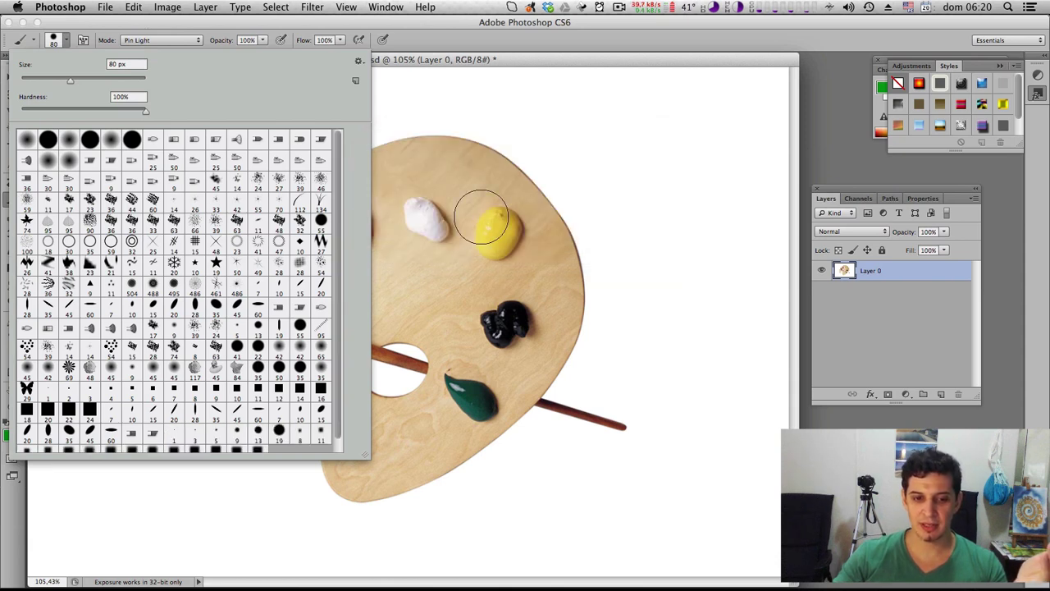
{"action": "left_click_drag", "start_coordinate": [365, 452], "coordinate": [373, 521]}
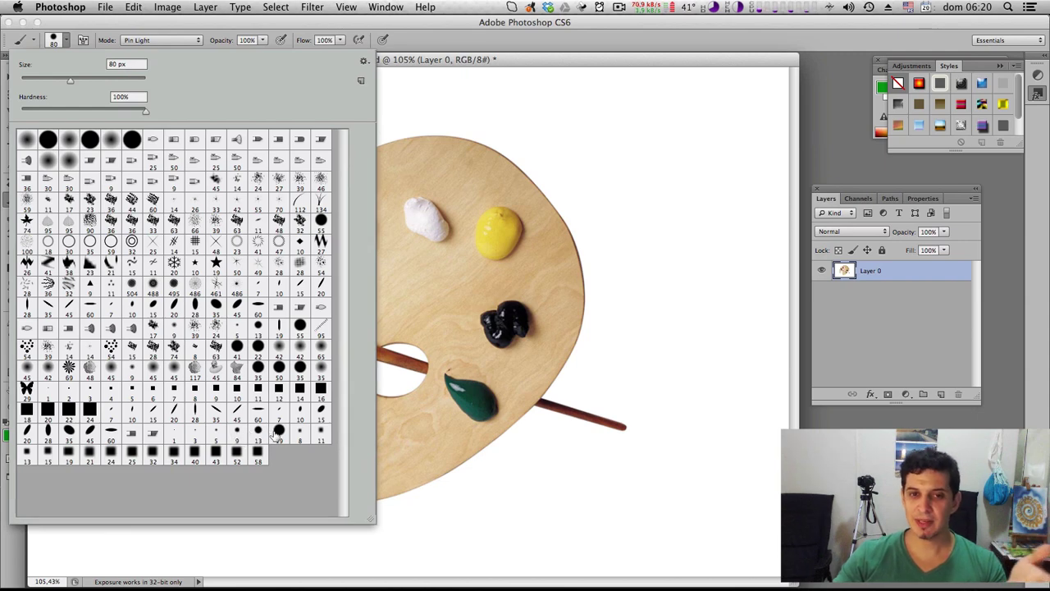
Step: Append the M Brushes set and choose the 20 px snowflake brush
{"action": "left_click", "coordinate": [363, 61]}
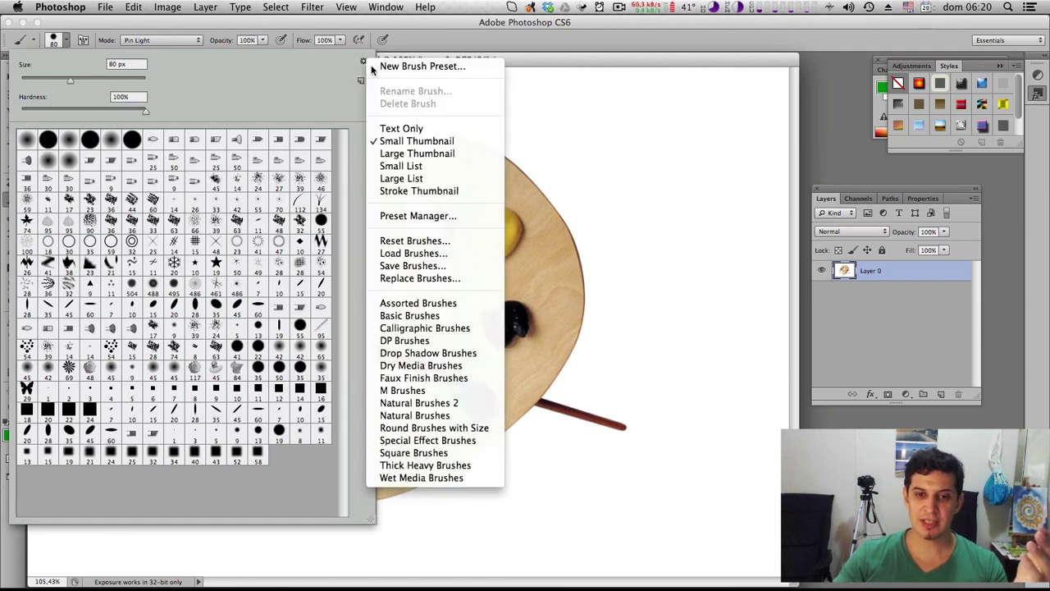
{"action": "left_click", "coordinate": [465, 392]}
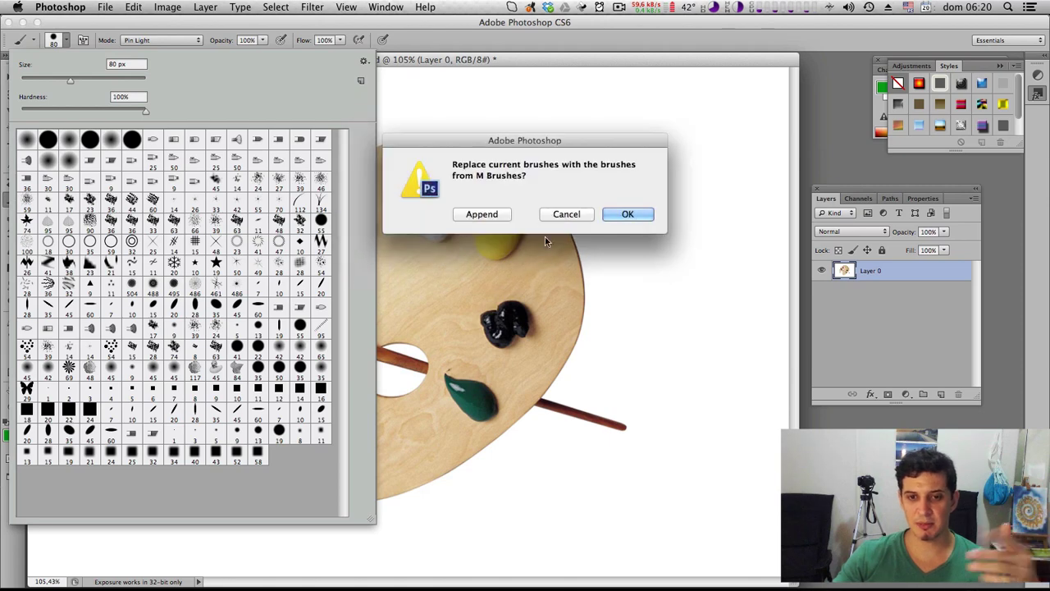
{"action": "left_click", "coordinate": [484, 214]}
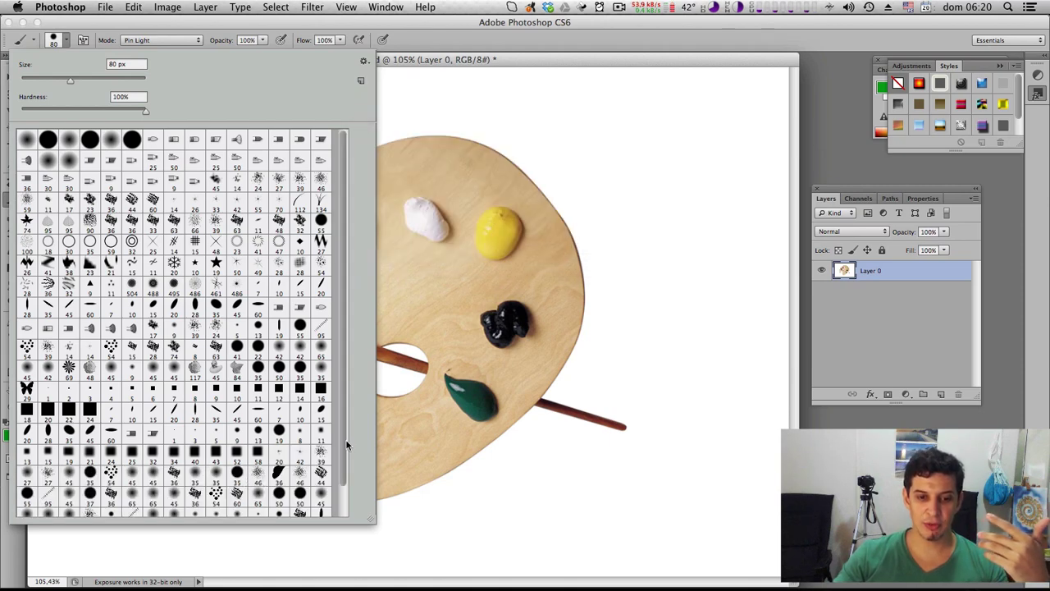
{"action": "scroll", "coordinate": [345, 432], "scroll_direction": "down", "scroll_amount": 2}
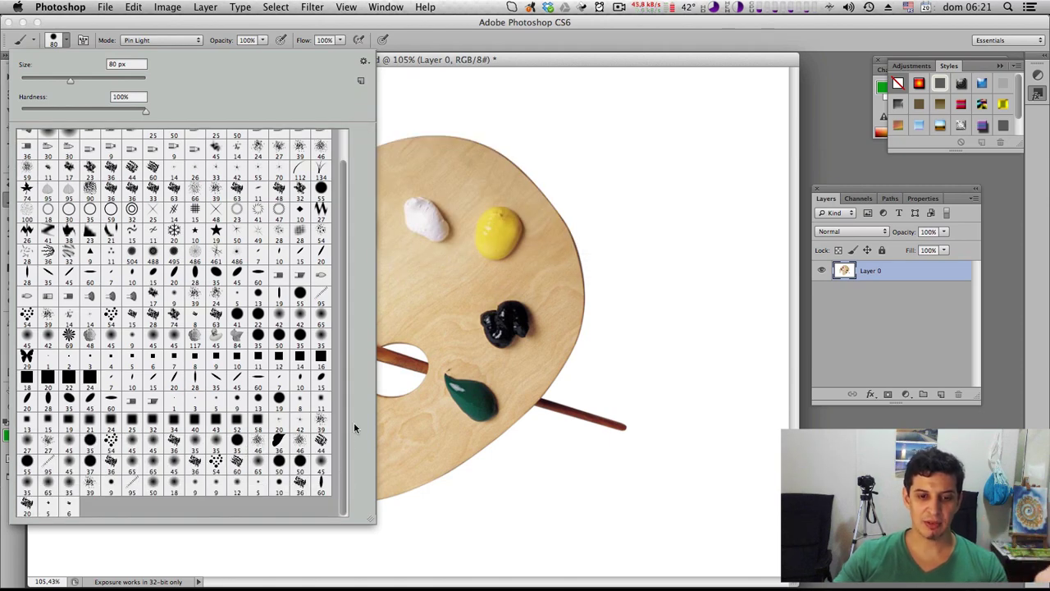
{"action": "scroll", "coordinate": [339, 369], "scroll_direction": "up", "scroll_amount": 2}
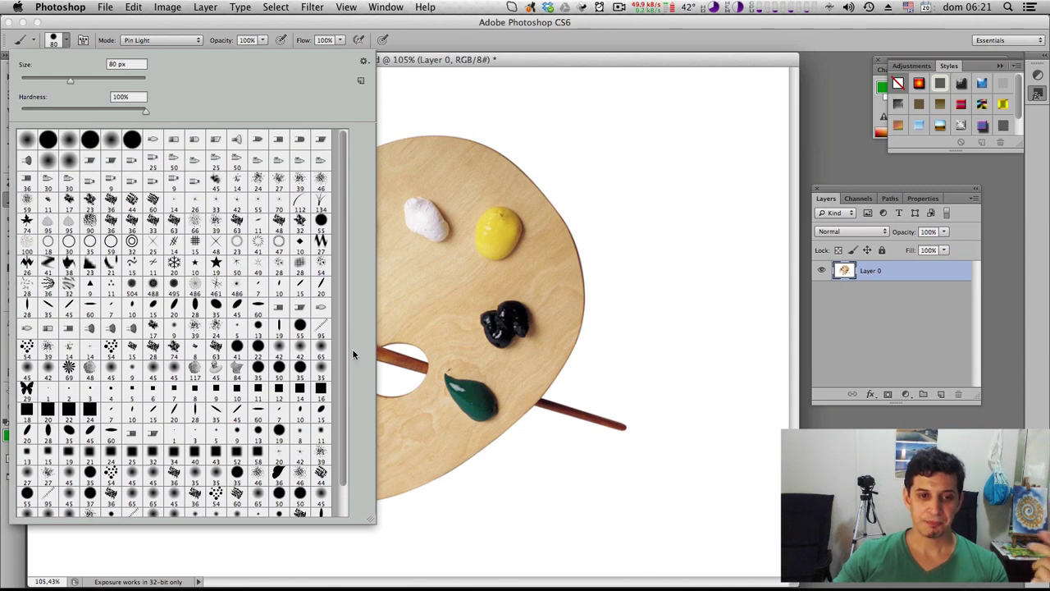
{"action": "left_click", "coordinate": [174, 262]}
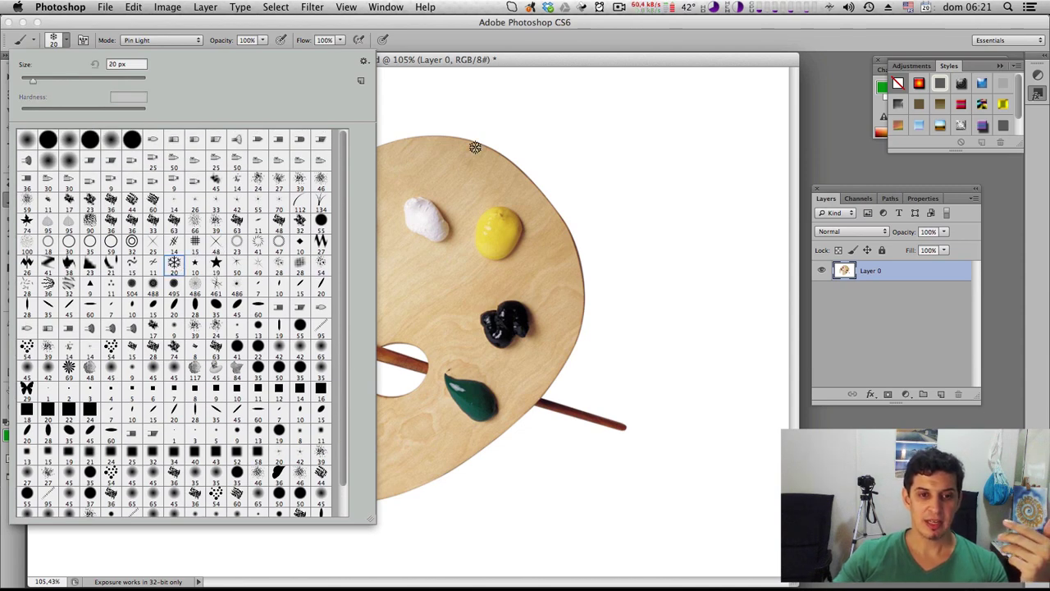
Step: Enlarge the snowflake brush and stamp a green snowflake beside the palette
{"action": "left_click", "coordinate": [542, 140]}
{"action": "key", "text": "bracketright"}
{"action": "key", "text": "bracketright"}
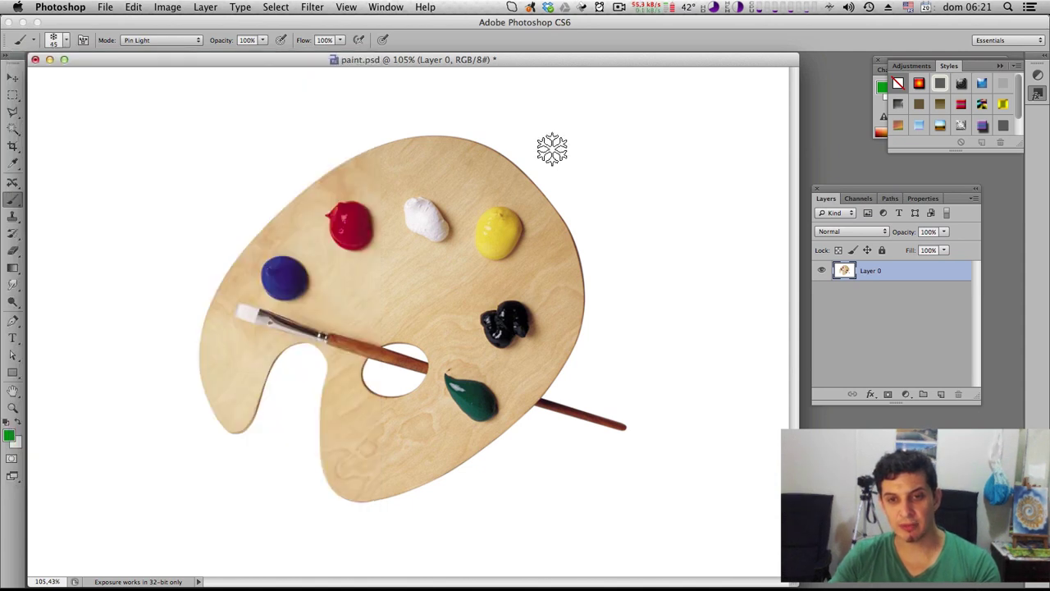
{"action": "key", "text": "bracketright"}
{"action": "key", "text": "bracketright"}
{"action": "key", "text": "bracketright"}
{"action": "key", "text": "bracketright"}
{"action": "left_click", "coordinate": [617, 158]}
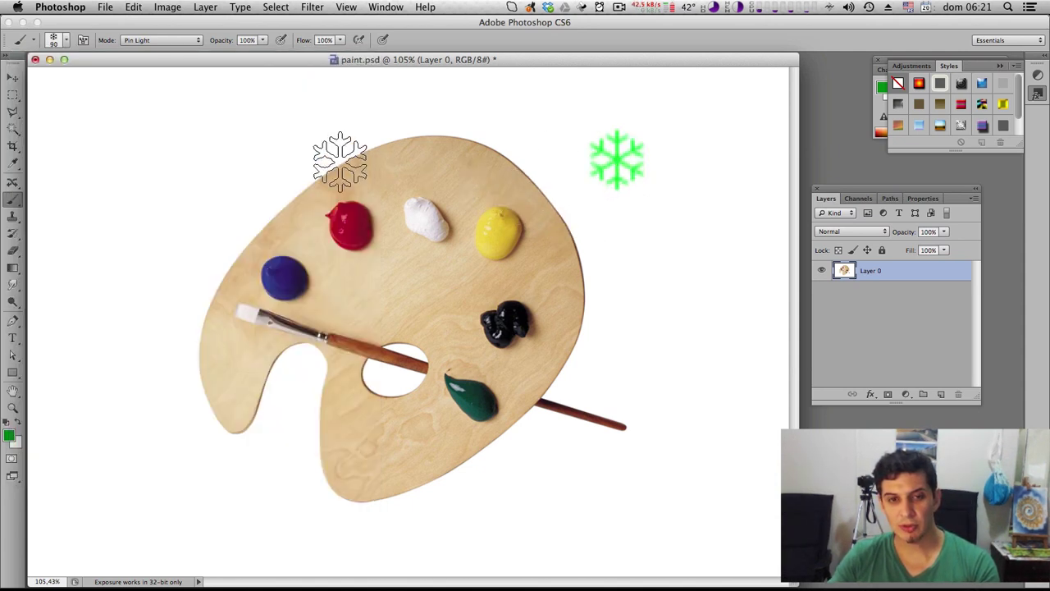
Step: With the concentric-circle brush, stamp a small green ring, then a larger one around it
{"action": "left_click", "coordinate": [67, 41]}
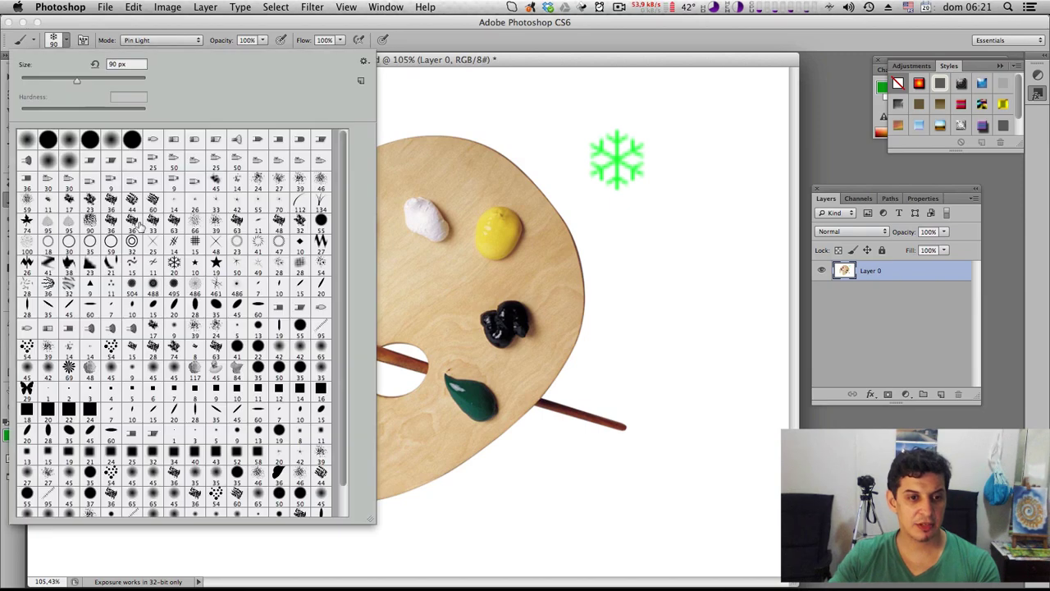
{"action": "left_click", "coordinate": [131, 241]}
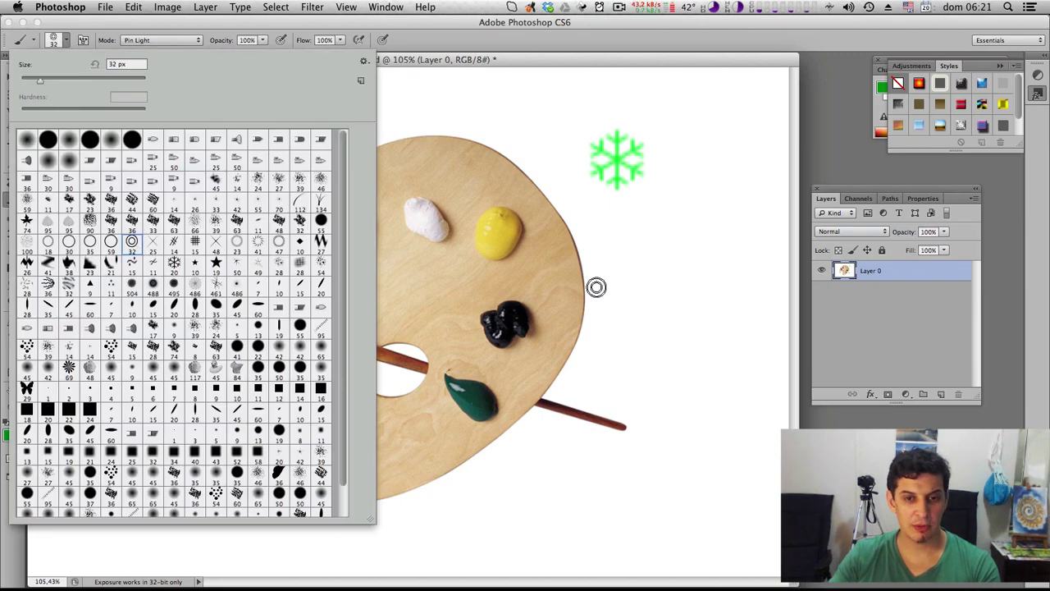
{"action": "left_click", "coordinate": [662, 283]}
{"action": "key", "text": "bracketright"}
{"action": "key", "text": "bracketright"}
{"action": "key", "text": "bracketright"}
{"action": "key", "text": "bracketright"}
{"action": "key", "text": "bracketright"}
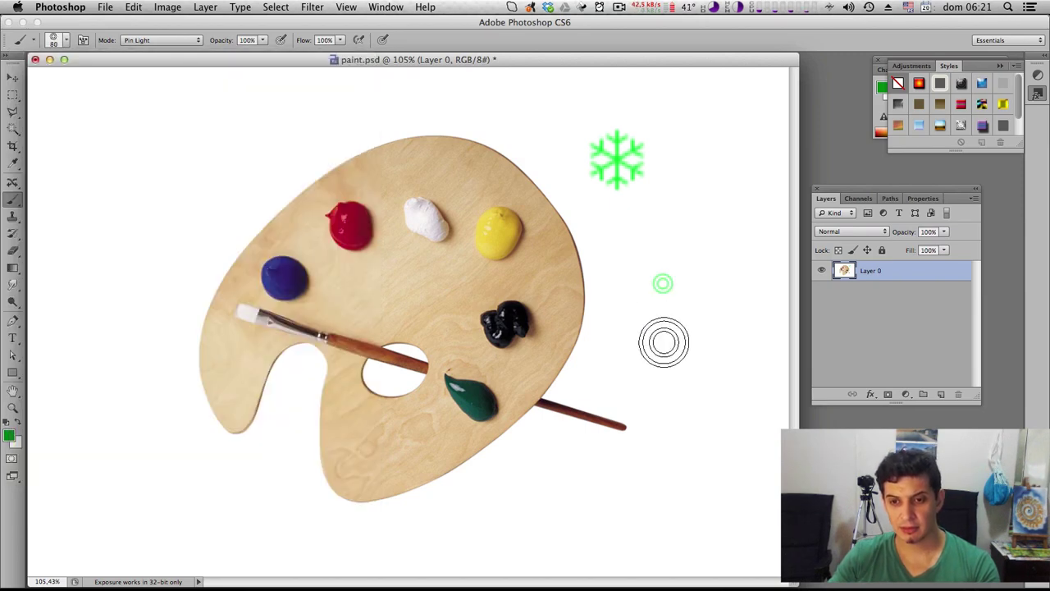
{"action": "key", "text": "bracketright"}
{"action": "key", "text": "bracketright"}
{"action": "key", "text": "bracketright"}
{"action": "key", "text": "bracketright"}
{"action": "key", "text": "bracketright"}
{"action": "left_click", "coordinate": [662, 283]}
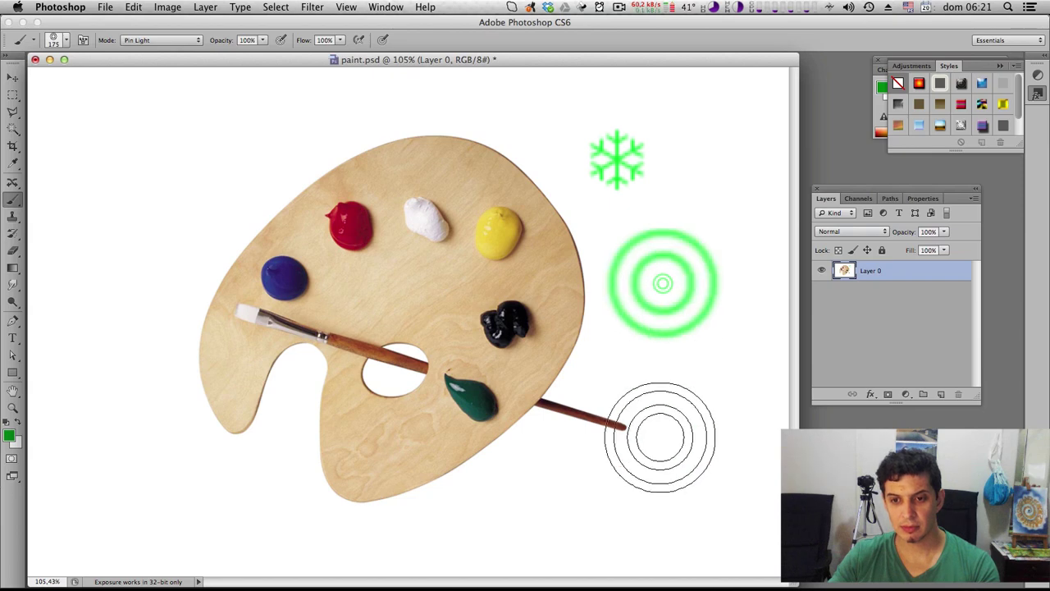
Step: Undo the ring and snowflake stamps, leaving the palette on clean white
{"action": "left_click", "coordinate": [66, 40]}
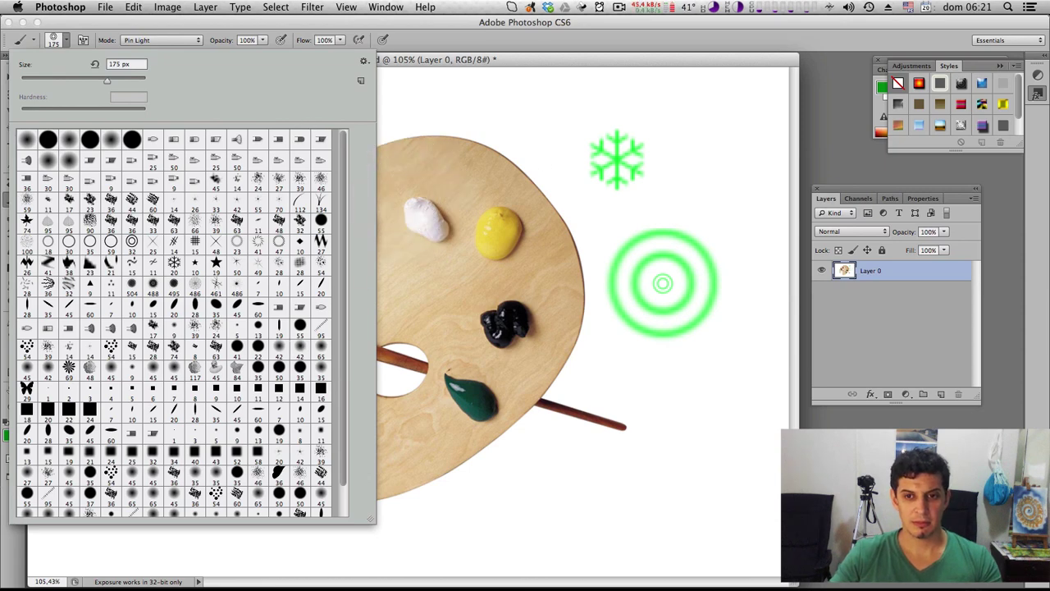
{"action": "left_click", "coordinate": [538, 64]}
{"action": "key", "text": "ctrl+alt+z"}
{"action": "key", "text": "ctrl+alt+z"}
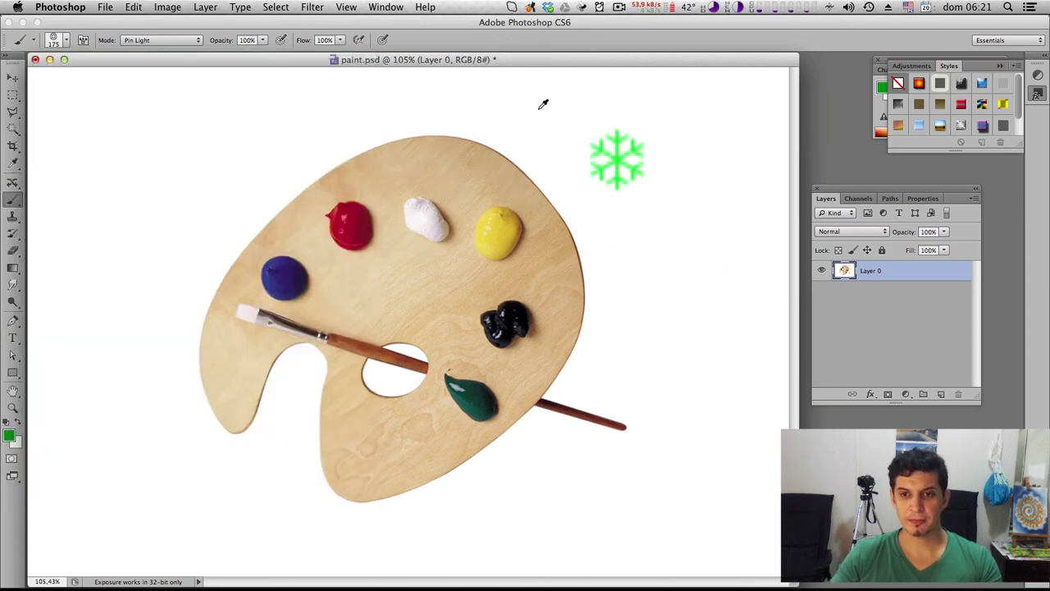
{"action": "key", "text": "ctrl+alt+z"}
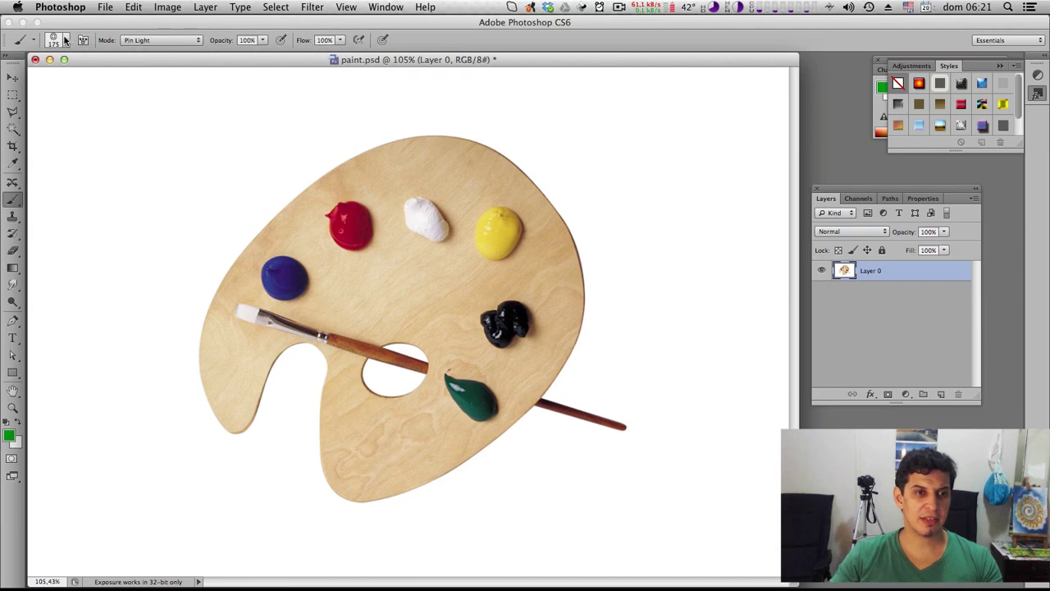
Step: Switch the brush preset picker to Small Thumbnail view, enlarge it, then close it
{"action": "left_click", "coordinate": [64, 40]}
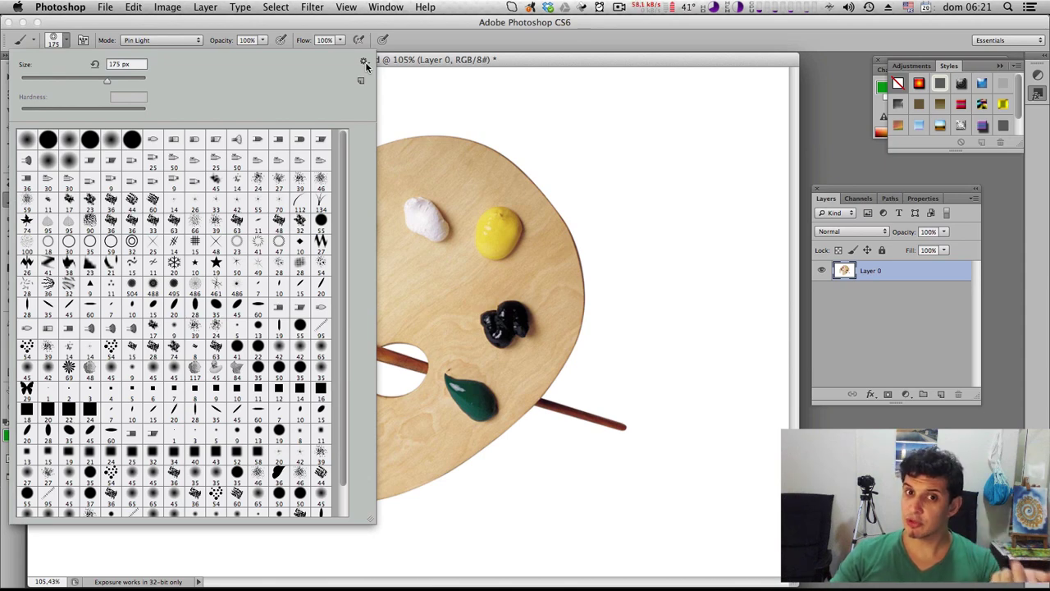
{"action": "left_click", "coordinate": [364, 62]}
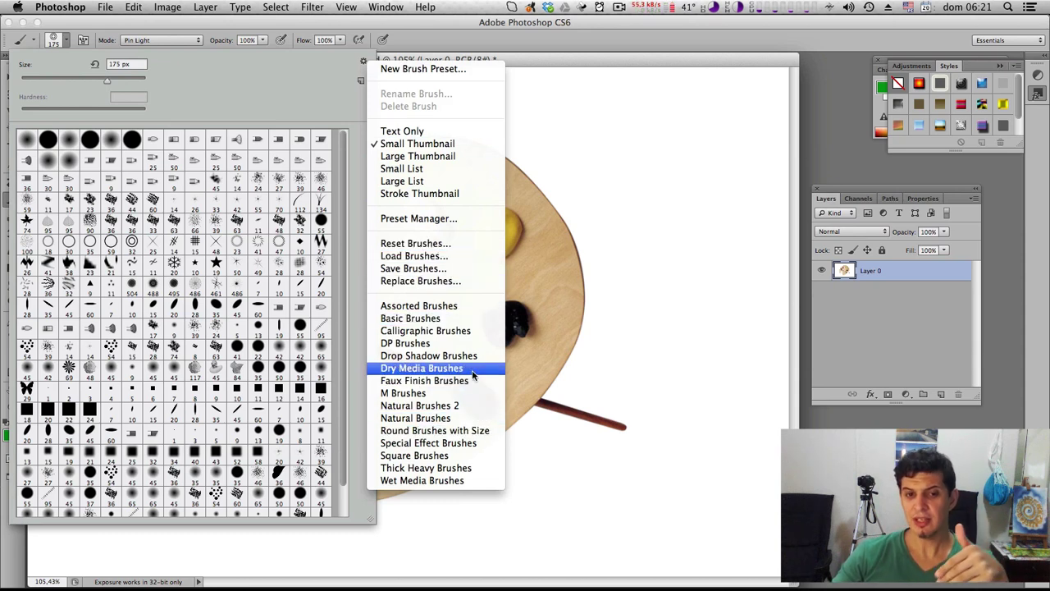
{"action": "left_click", "coordinate": [439, 156]}
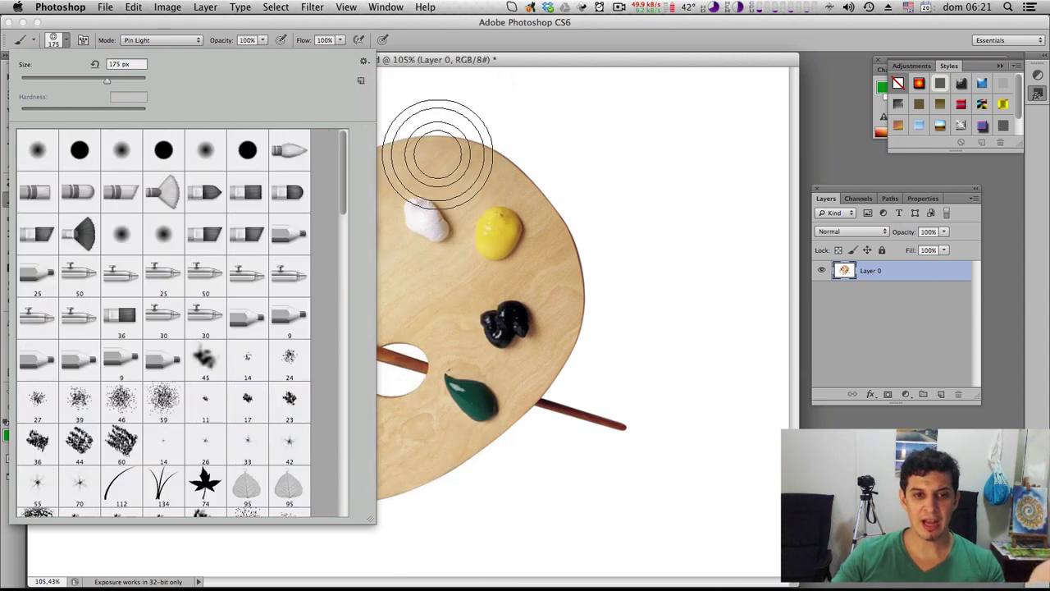
{"action": "left_click", "coordinate": [365, 63]}
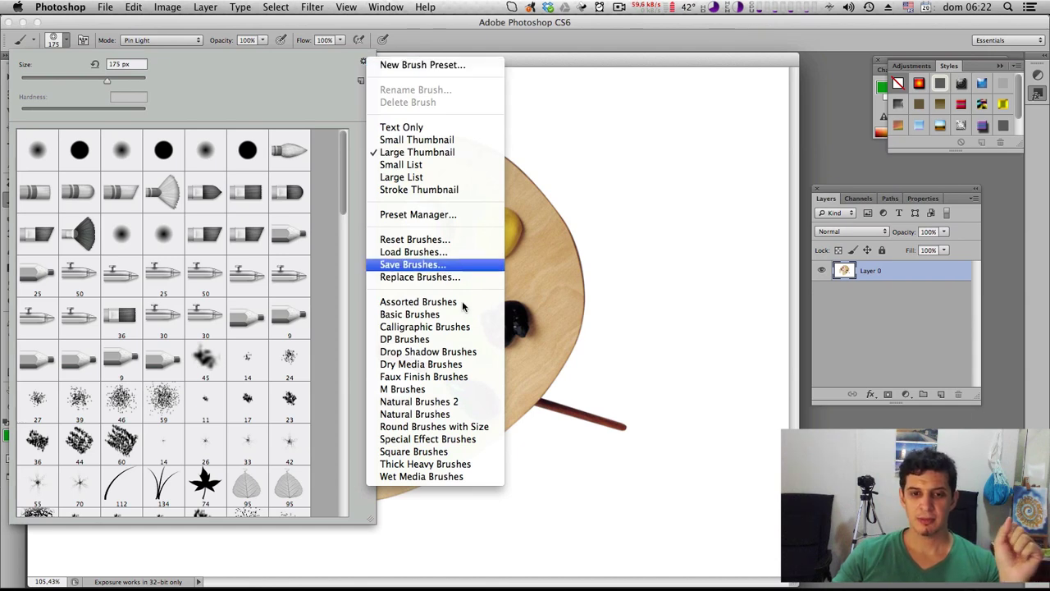
{"action": "left_click", "coordinate": [457, 139]}
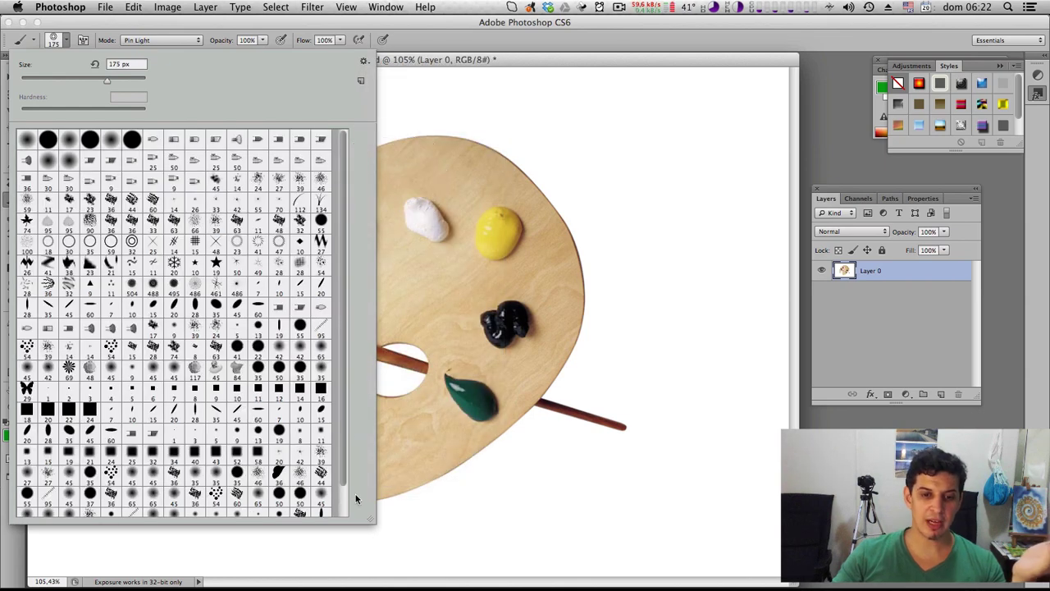
{"action": "mouse_move", "coordinate": [369, 523]}
{"action": "left_mouse_down"}
{"action": "mouse_move", "coordinate": [417, 560]}
{"action": "mouse_move", "coordinate": [407, 544]}
{"action": "left_mouse_up"}
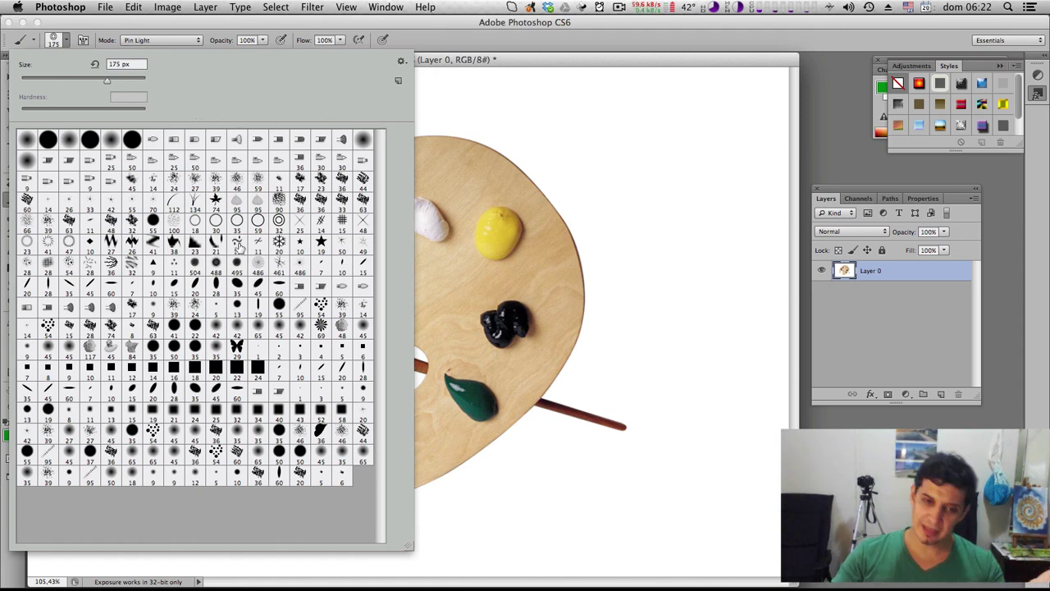
{"action": "left_click", "coordinate": [401, 61]}
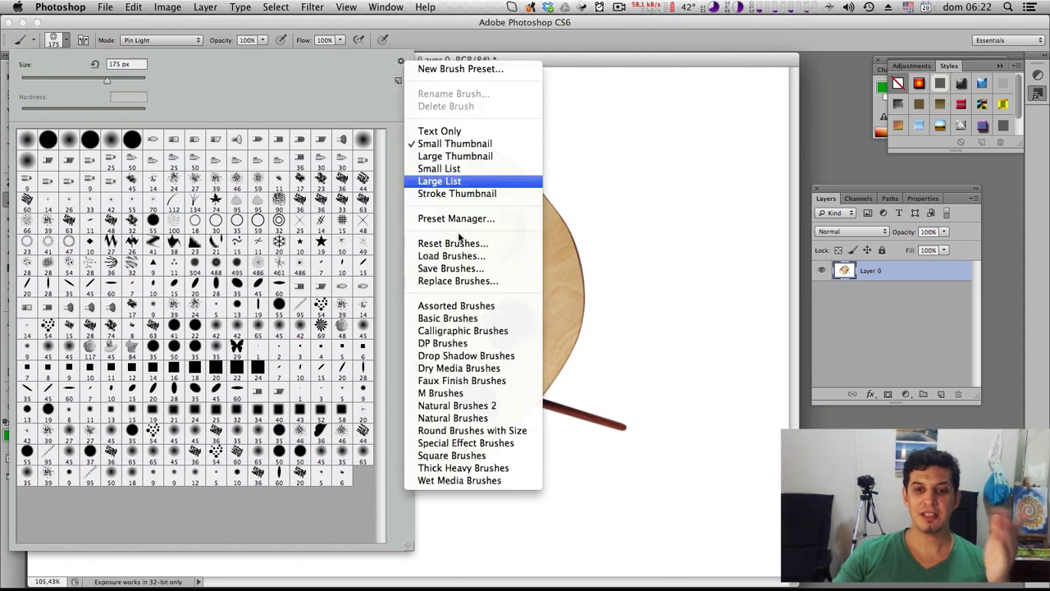
{"action": "left_click", "coordinate": [610, 56]}
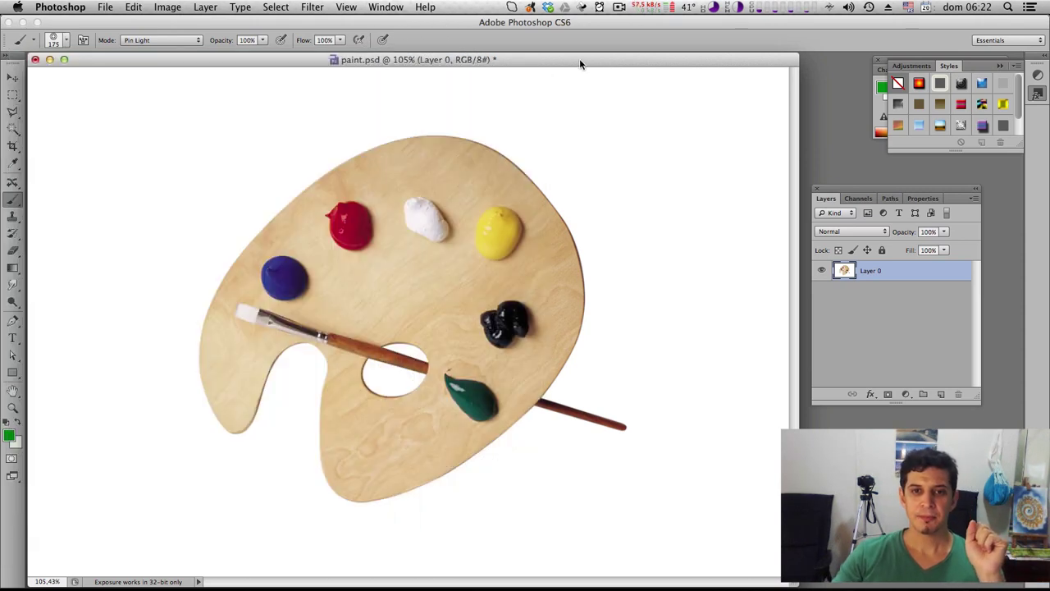
Step: Switch to the Pencil tool and open the Brush panel from the Window menu
{"action": "right_click", "coordinate": [17, 203]}
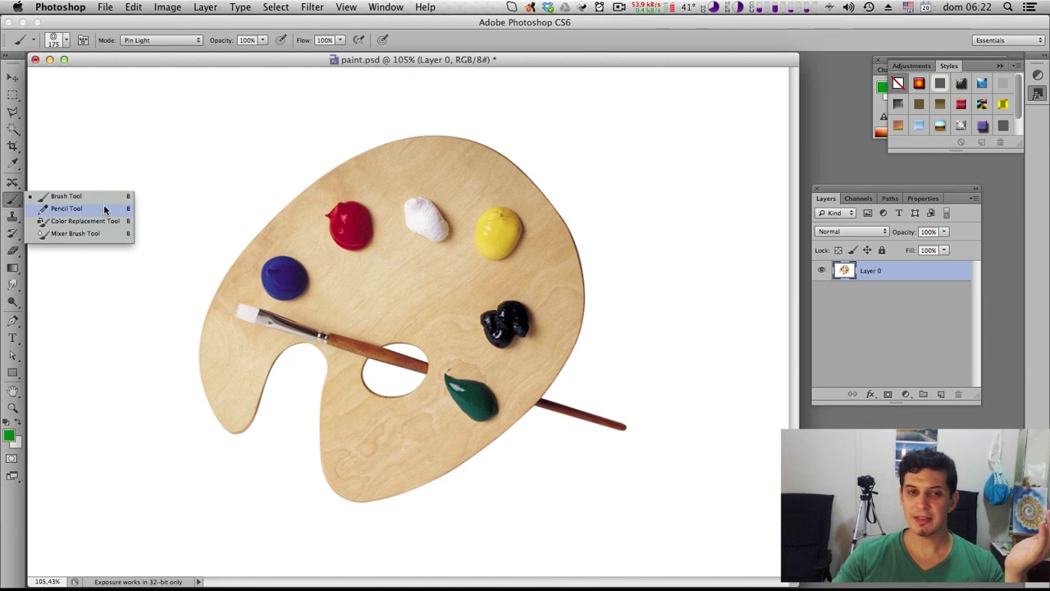
{"action": "left_click", "coordinate": [105, 206]}
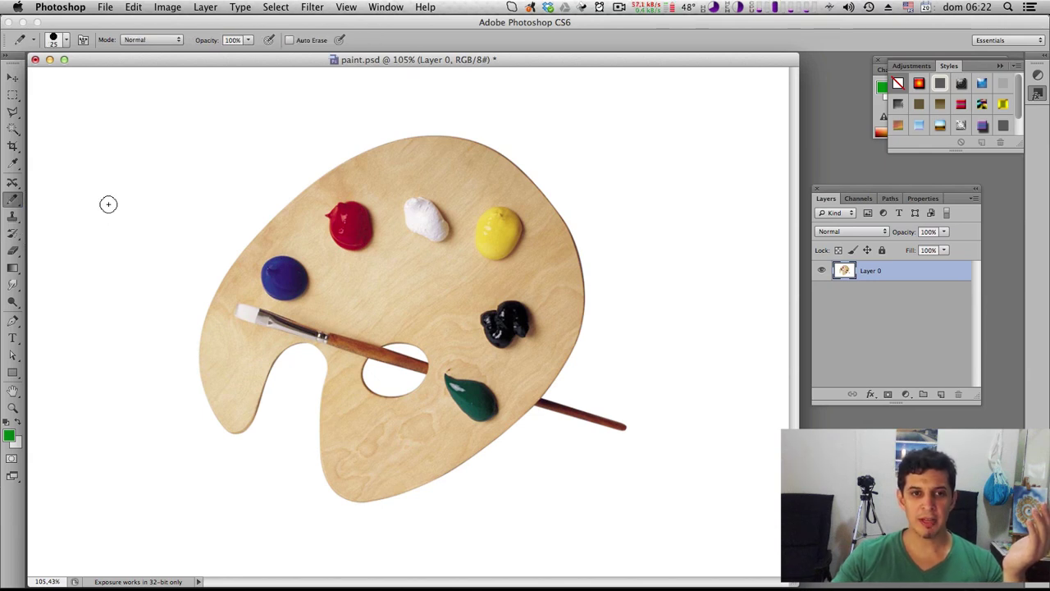
{"action": "left_click", "coordinate": [386, 8]}
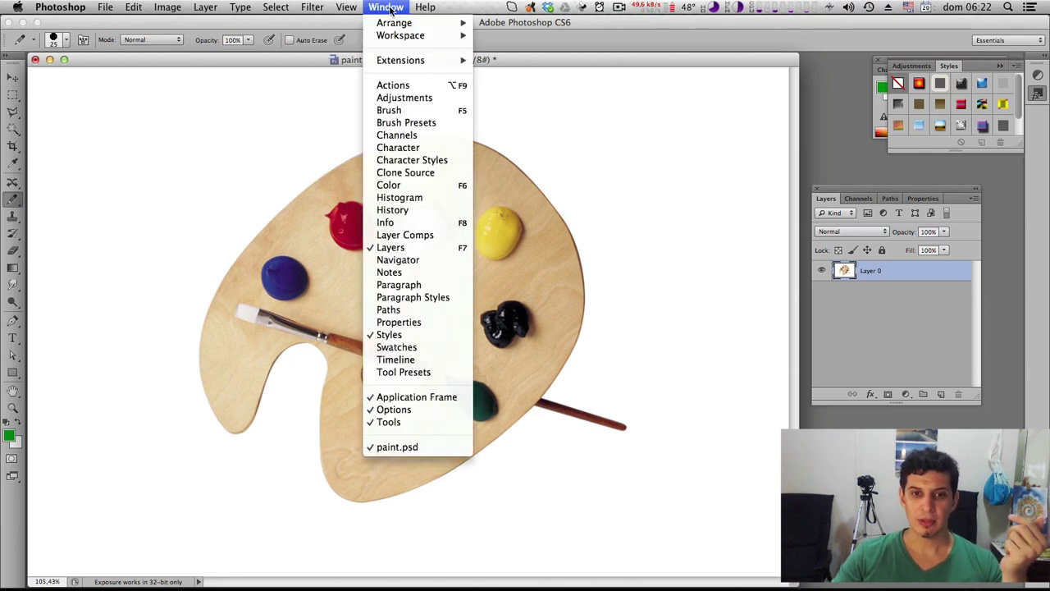
{"action": "left_click", "coordinate": [434, 112]}
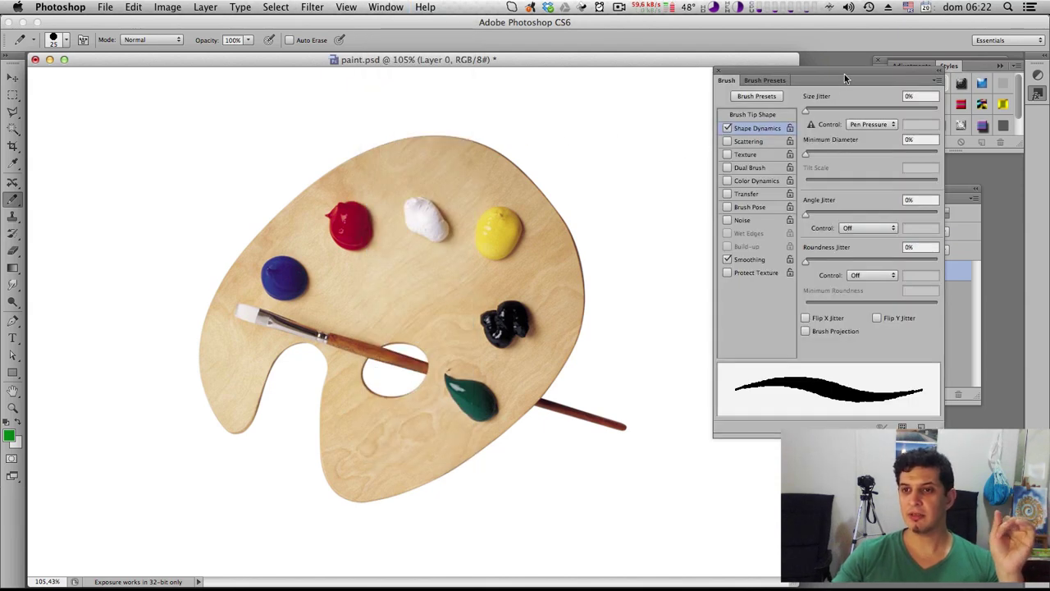
Step: Reposition the Brush panel and show its Brush Presets list beside the preset picker
{"action": "left_click_drag", "start_coordinate": [847, 75], "coordinate": [753, 115]}
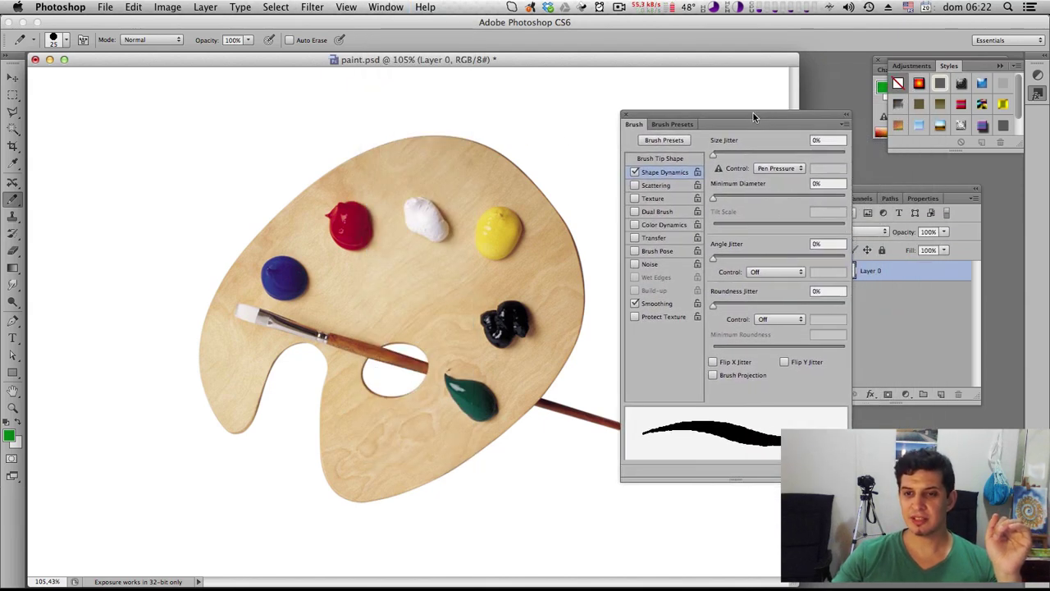
{"action": "left_click", "coordinate": [672, 124]}
{"action": "left_click", "coordinate": [66, 39]}
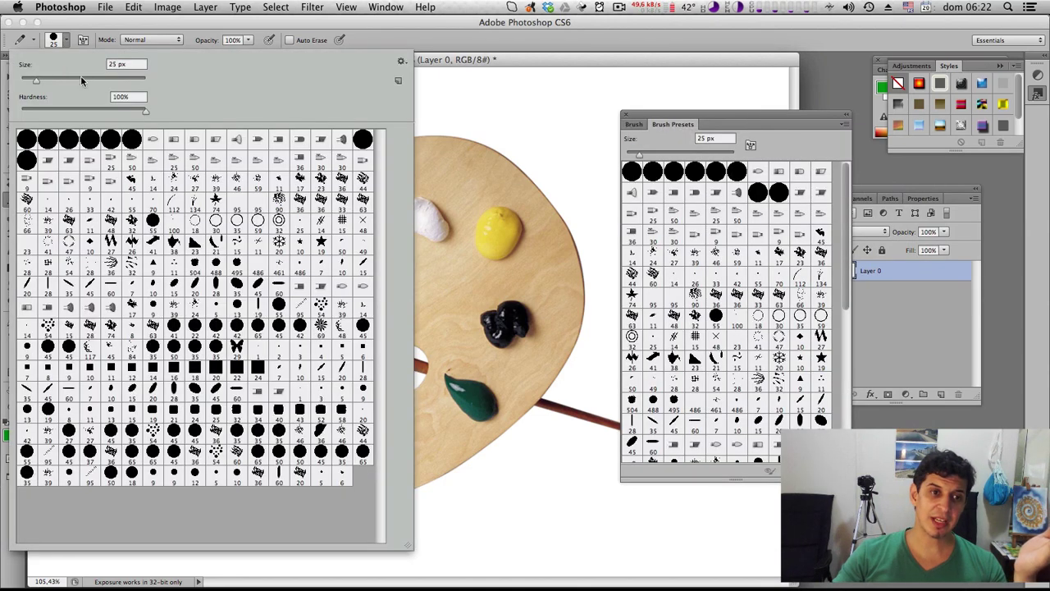
{"action": "left_click", "coordinate": [776, 122]}
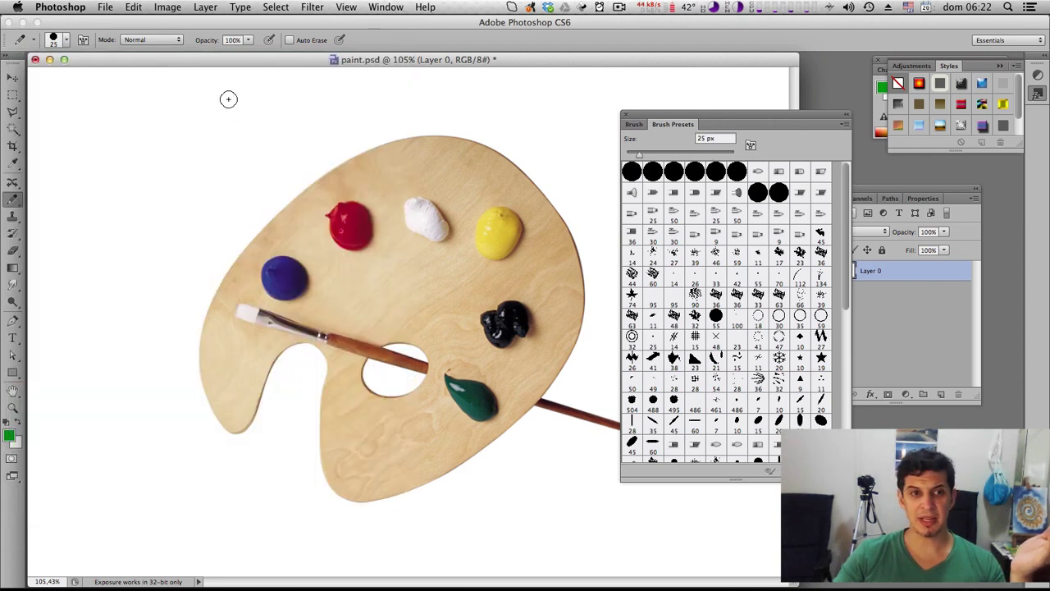
{"action": "left_click", "coordinate": [67, 41]}
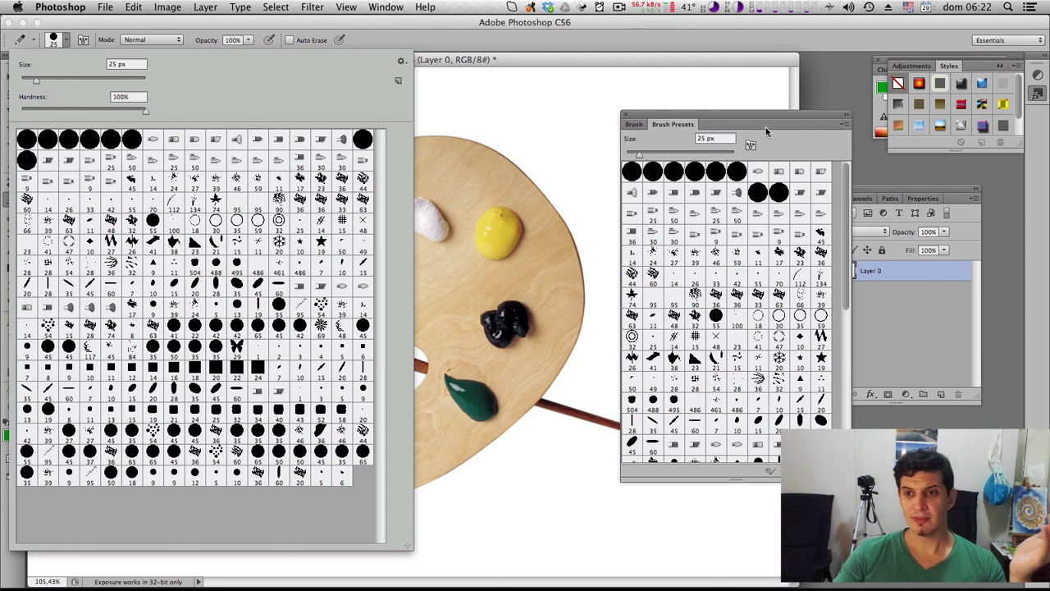
{"action": "left_click", "coordinate": [845, 127]}
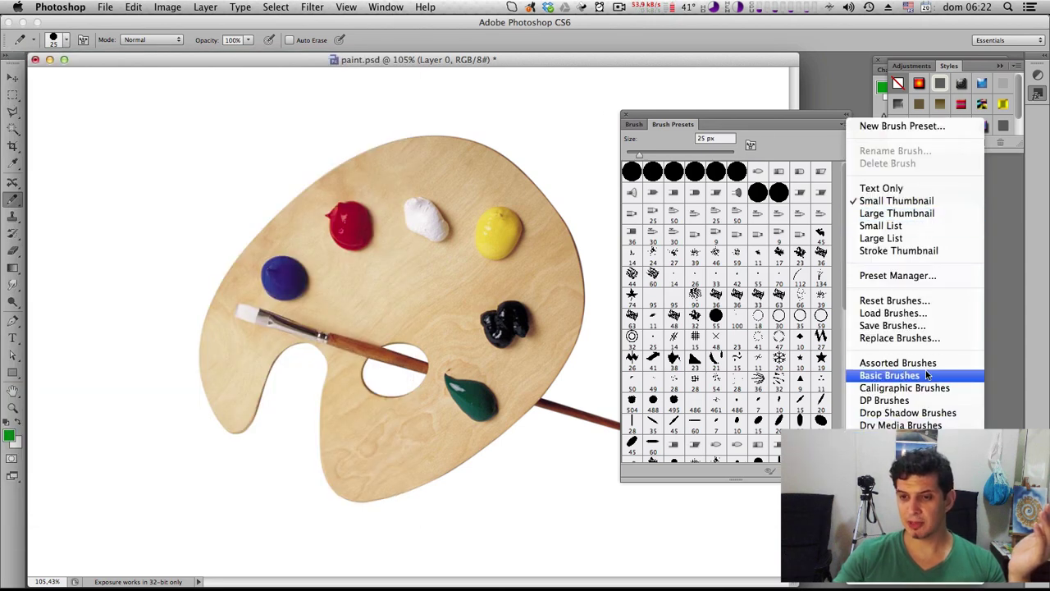
{"action": "left_click", "coordinate": [786, 123]}
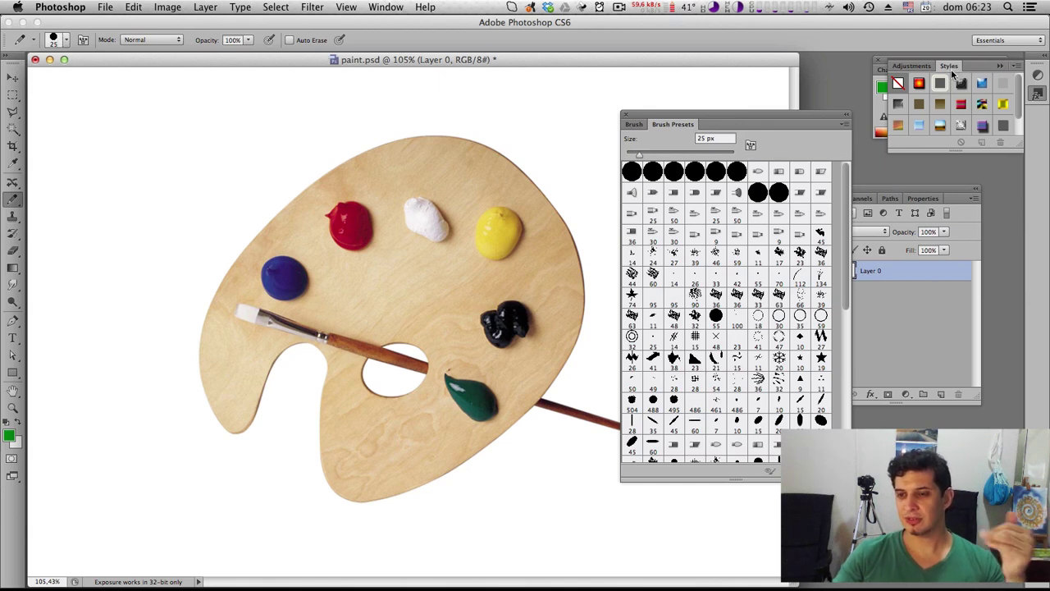
{"action": "left_click", "coordinate": [1018, 71]}
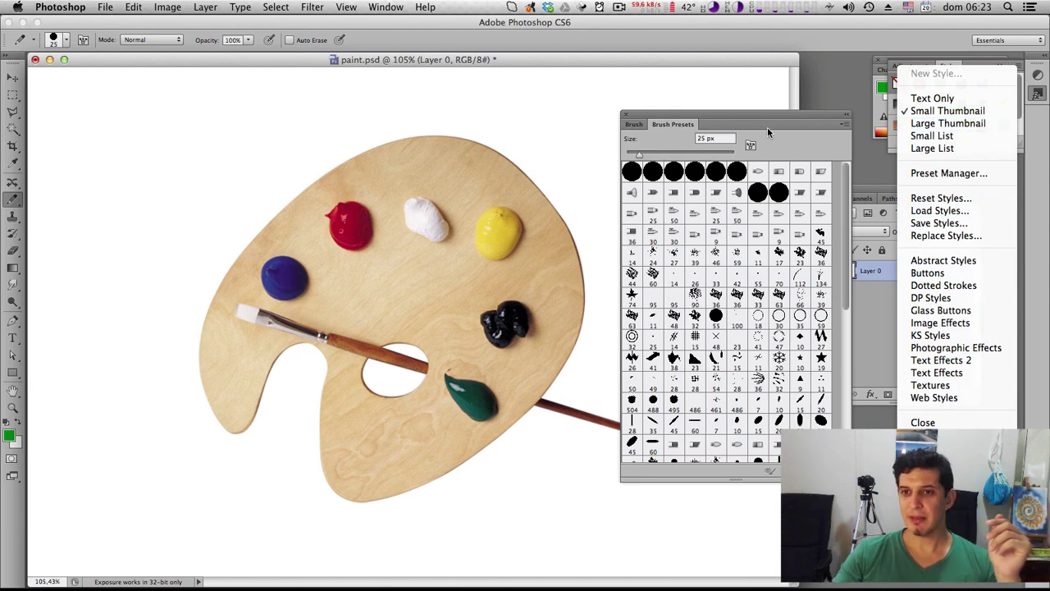
{"action": "left_click", "coordinate": [864, 127]}
{"action": "left_click", "coordinate": [845, 124]}
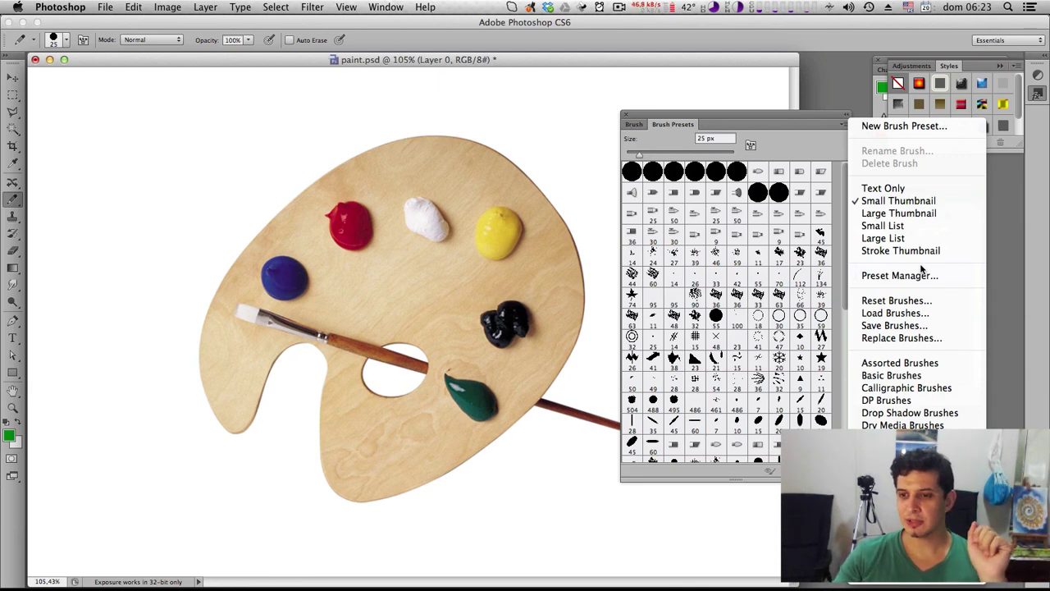
Step: Back in Brush settings, enable Scattering and display its options (30% scatter, count 1)
{"action": "left_click", "coordinate": [687, 126]}
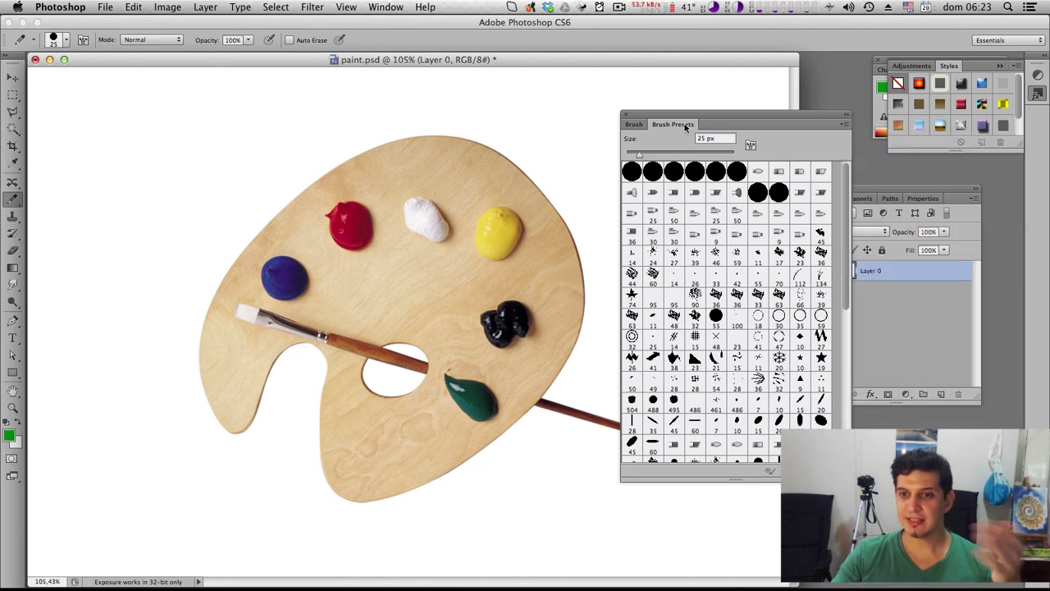
{"action": "left_click", "coordinate": [635, 125]}
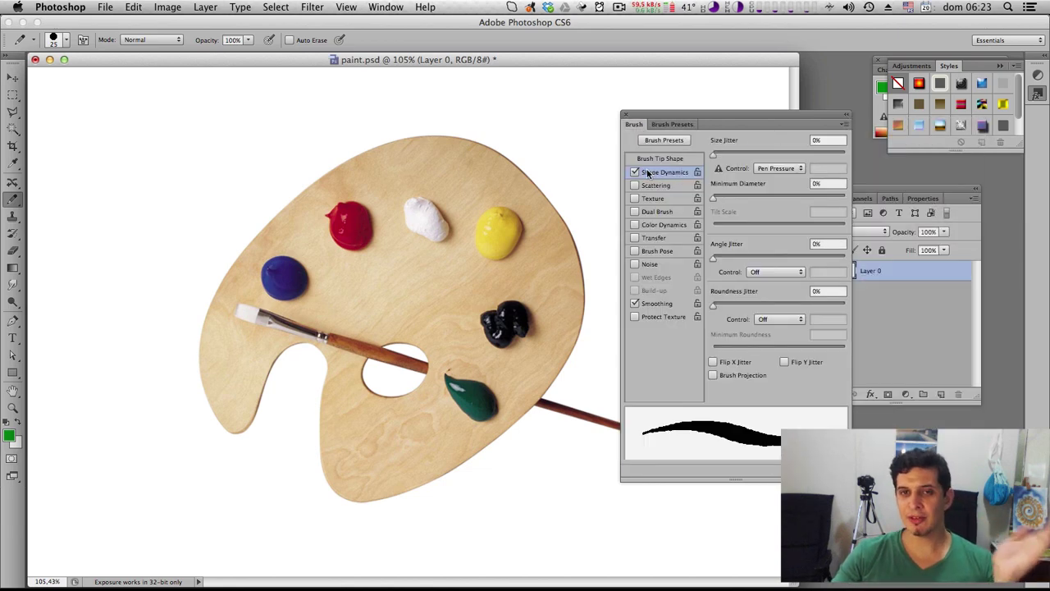
{"action": "mouse_move", "coordinate": [638, 186]}
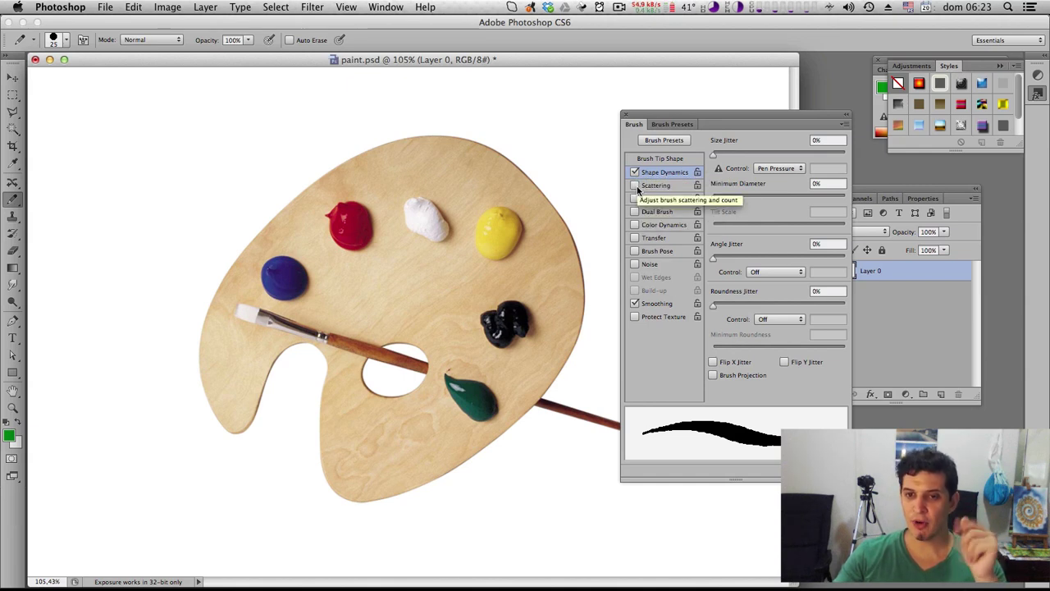
{"action": "left_click", "coordinate": [635, 186]}
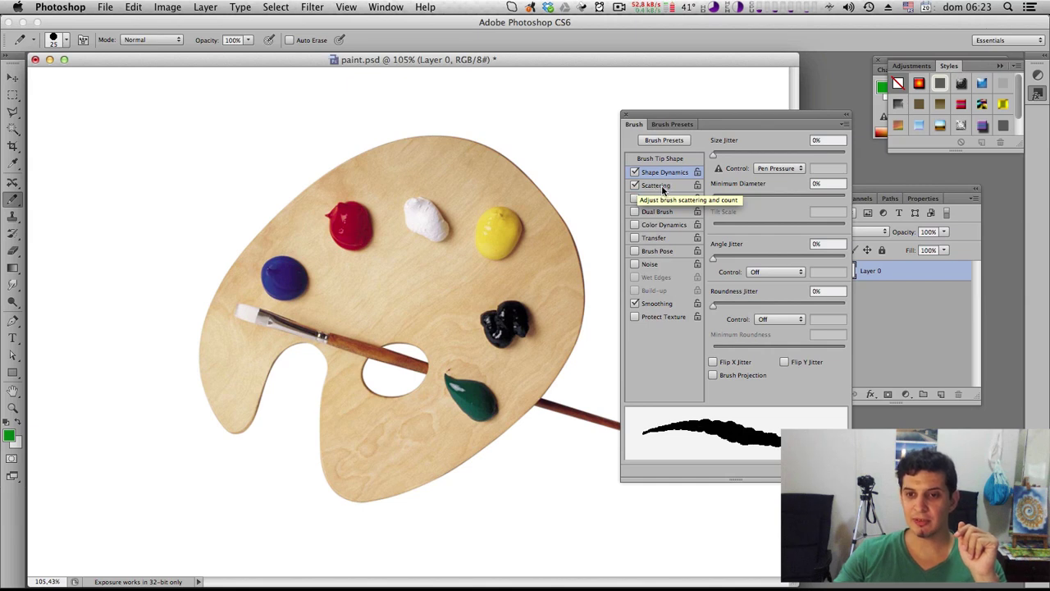
{"action": "left_click", "coordinate": [662, 187]}
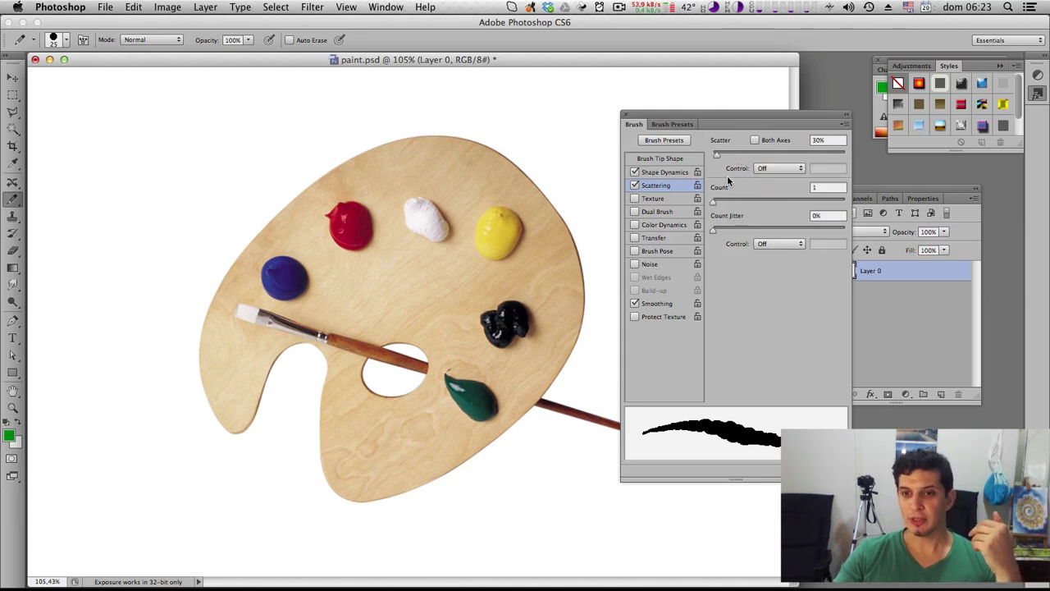
Step: Test a heavily scattered green stroke, then set scatter to 40% and paint three more strokes
{"action": "left_click_drag", "start_coordinate": [718, 156], "coordinate": [752, 157]}
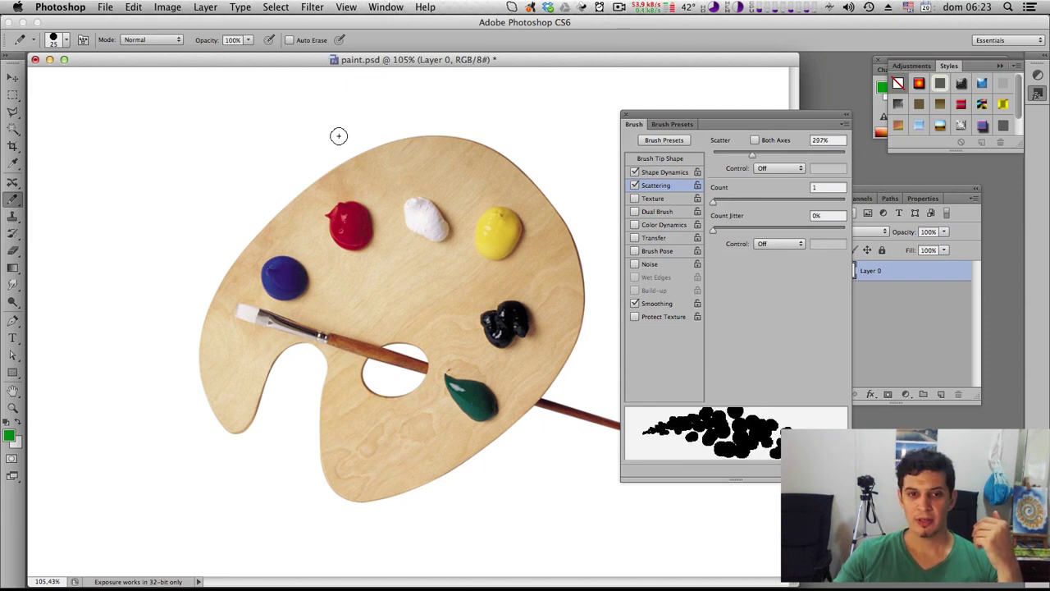
{"action": "left_click_drag", "start_coordinate": [370, 123], "coordinate": [134, 208]}
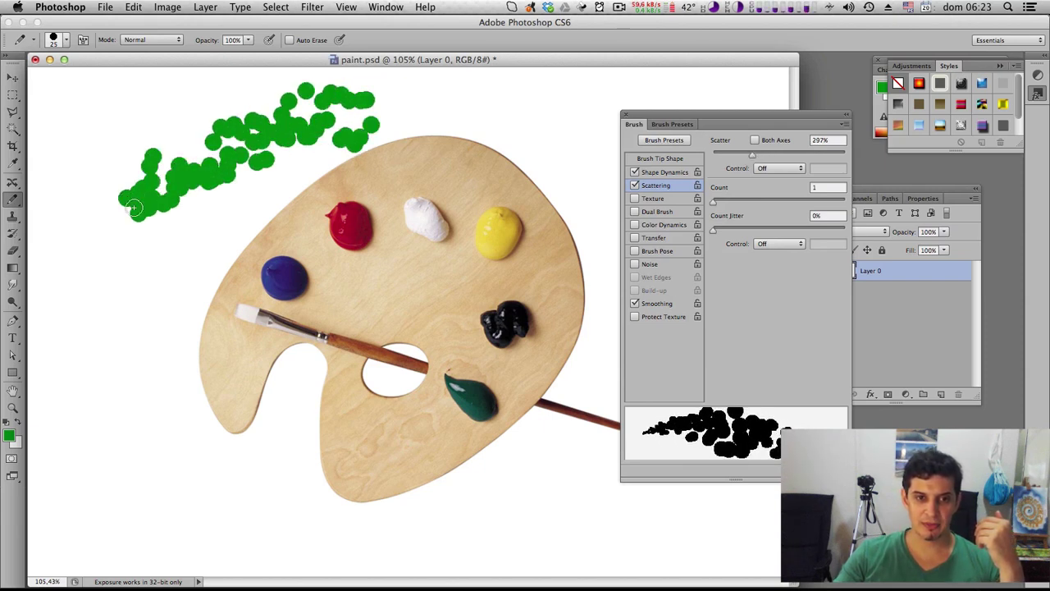
{"action": "left_click_drag", "start_coordinate": [752, 157], "coordinate": [718, 158]}
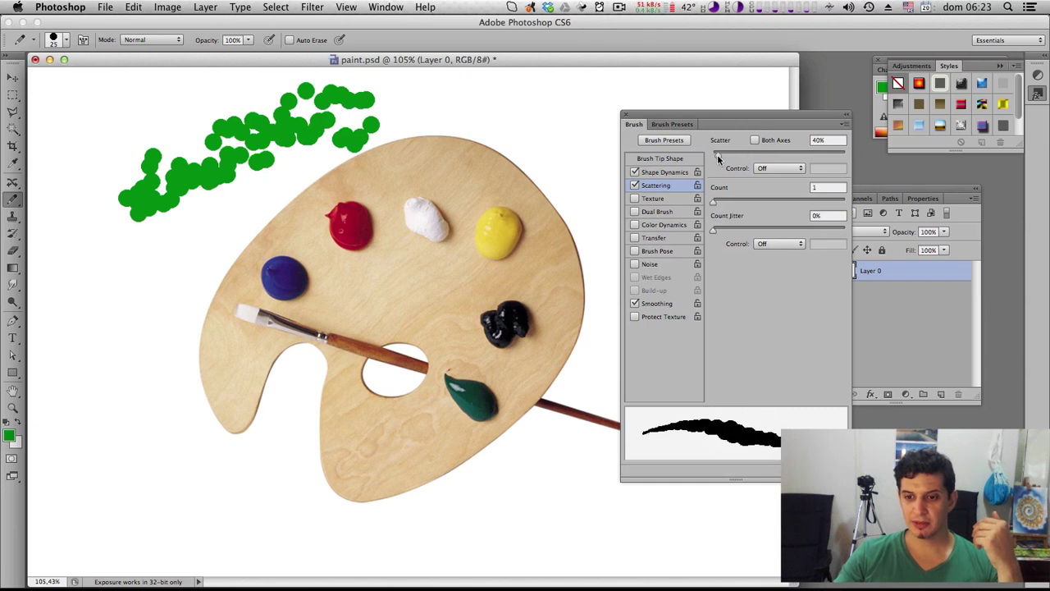
{"action": "mouse_move", "coordinate": [236, 239]}
{"action": "left_mouse_down"}
{"action": "mouse_move", "coordinate": [196, 252]}
{"action": "mouse_move", "coordinate": [78, 365]}
{"action": "left_mouse_up"}
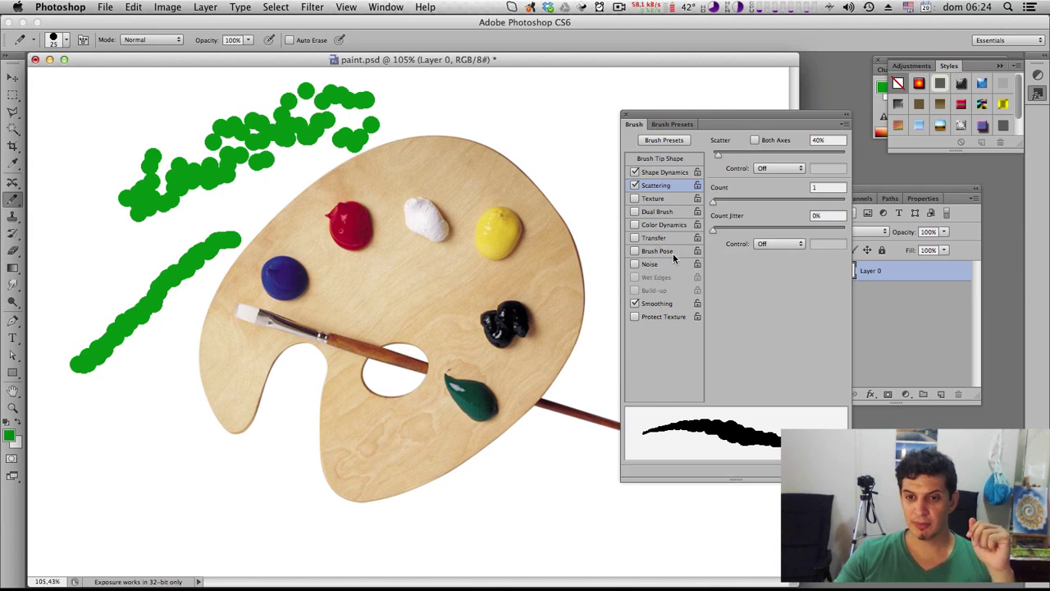
{"action": "mouse_move", "coordinate": [129, 484]}
{"action": "left_mouse_down"}
{"action": "mouse_move", "coordinate": [283, 451]}
{"action": "mouse_move", "coordinate": [401, 457]}
{"action": "left_mouse_up"}
{"action": "left_click_drag", "start_coordinate": [492, 474], "coordinate": [261, 521]}
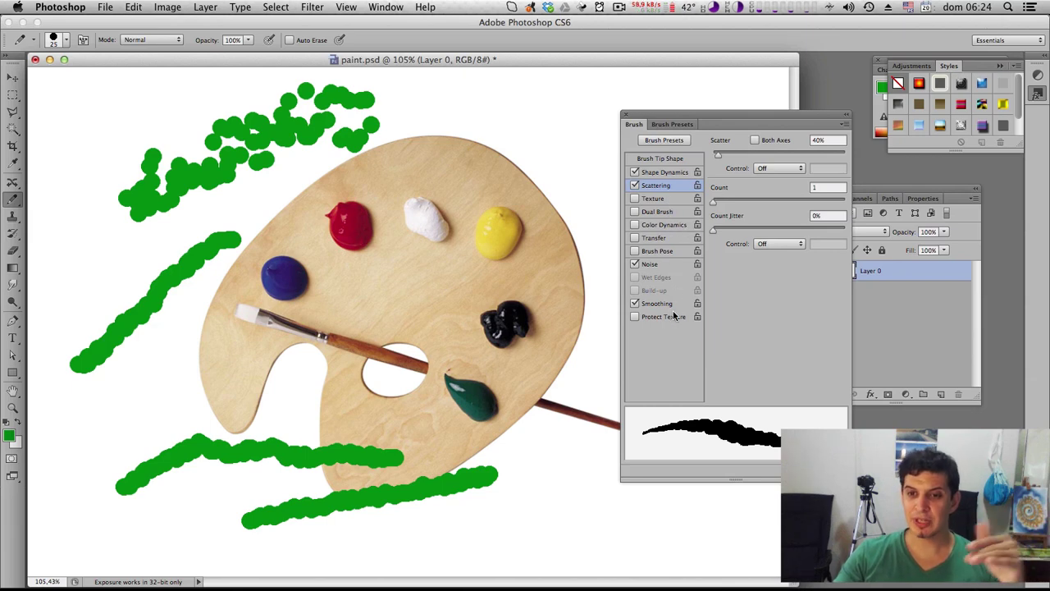
Step: Give the brush 33% angle jitter and some roundness jitter, plus scatter Count 7 with 61% Count Jitter
{"action": "left_click", "coordinate": [664, 173]}
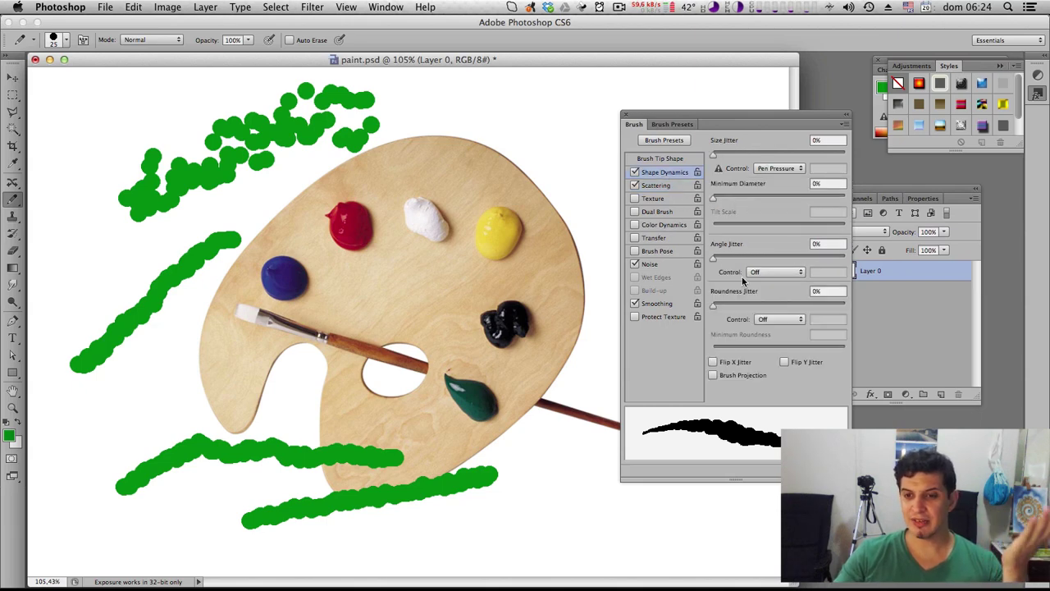
{"action": "mouse_move", "coordinate": [713, 305]}
{"action": "left_mouse_down"}
{"action": "mouse_move", "coordinate": [782, 305]}
{"action": "mouse_move", "coordinate": [722, 305]}
{"action": "left_mouse_up"}
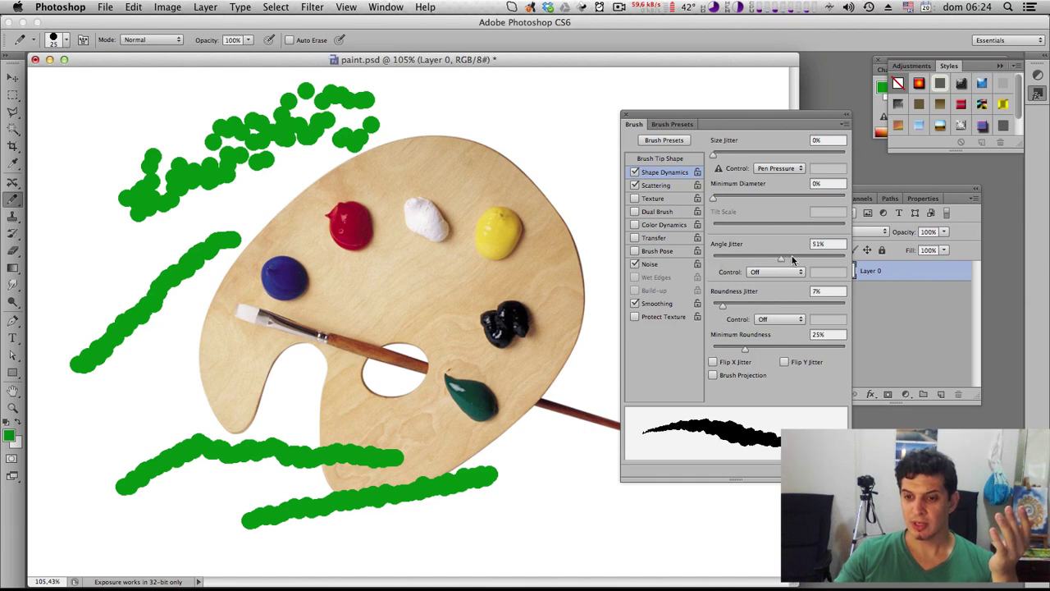
{"action": "left_click_drag", "start_coordinate": [787, 259], "coordinate": [755, 259]}
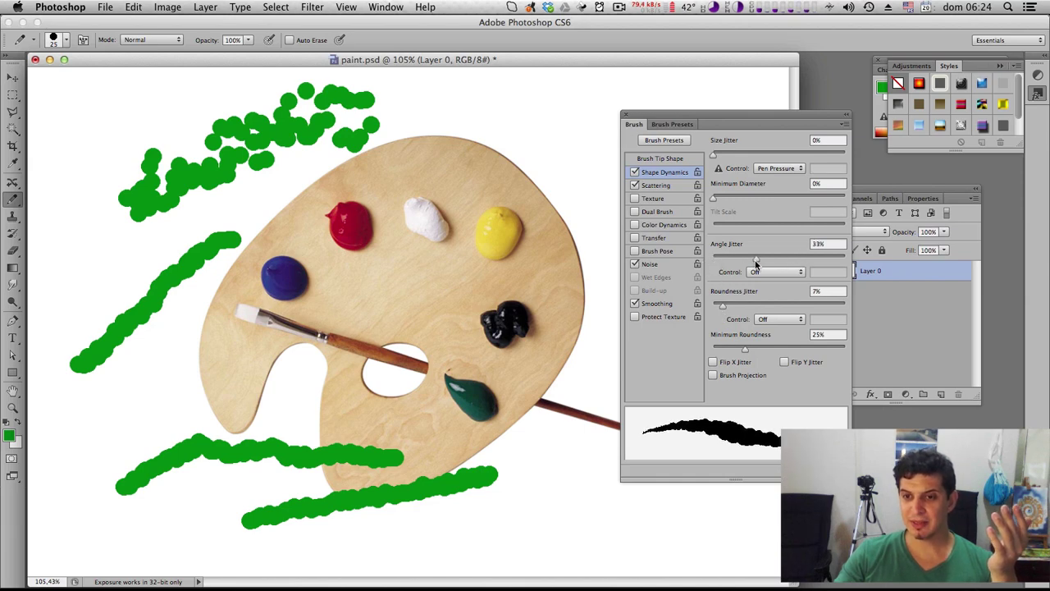
{"action": "left_click", "coordinate": [669, 187]}
{"action": "mouse_move", "coordinate": [714, 202]}
{"action": "left_mouse_down"}
{"action": "mouse_move", "coordinate": [798, 202]}
{"action": "mouse_move", "coordinate": [784, 201]}
{"action": "mouse_move", "coordinate": [794, 229]}
{"action": "left_mouse_up"}
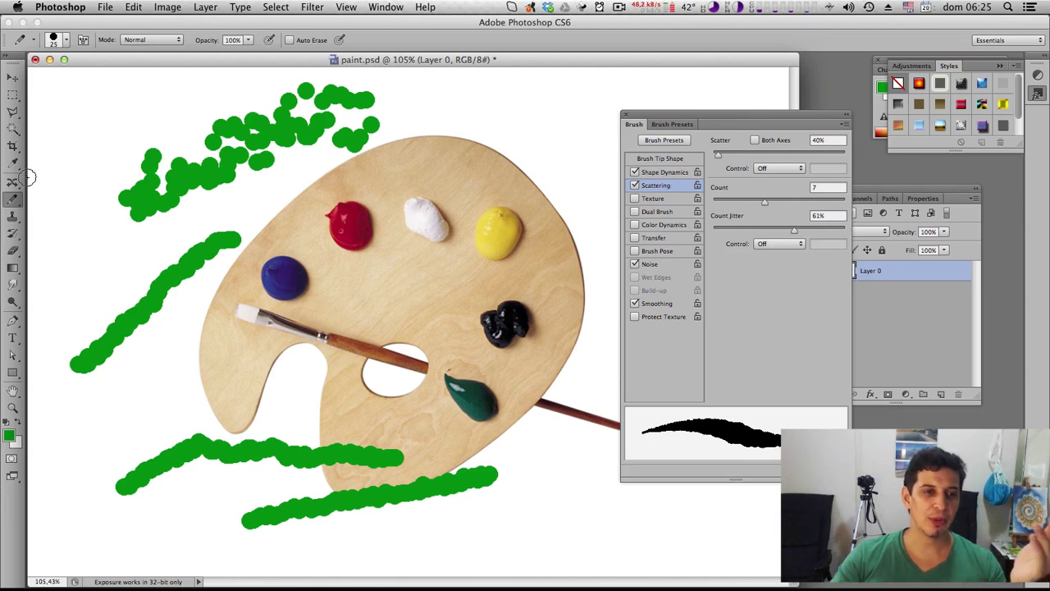
Step: Switch to the Brush tool and set its size to 100 px
{"action": "right_click", "coordinate": [13, 199]}
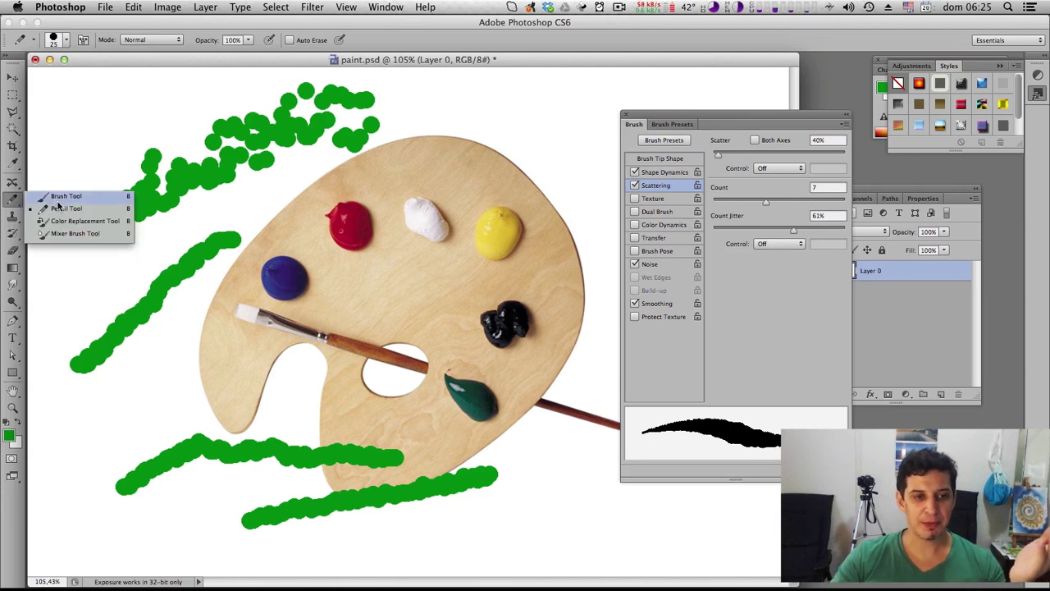
{"action": "left_click", "coordinate": [59, 201]}
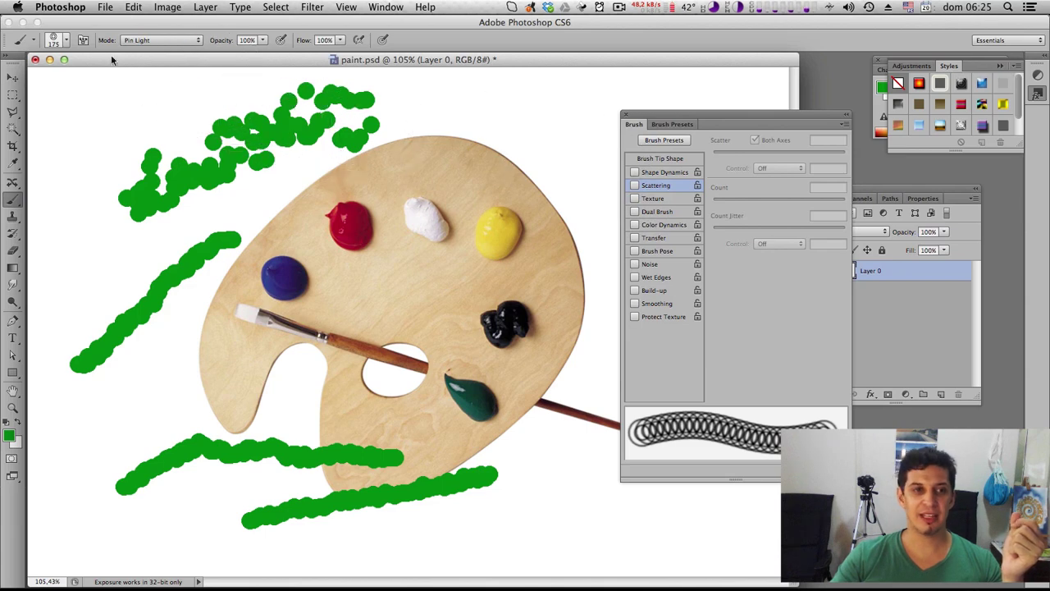
{"action": "left_click", "coordinate": [59, 40]}
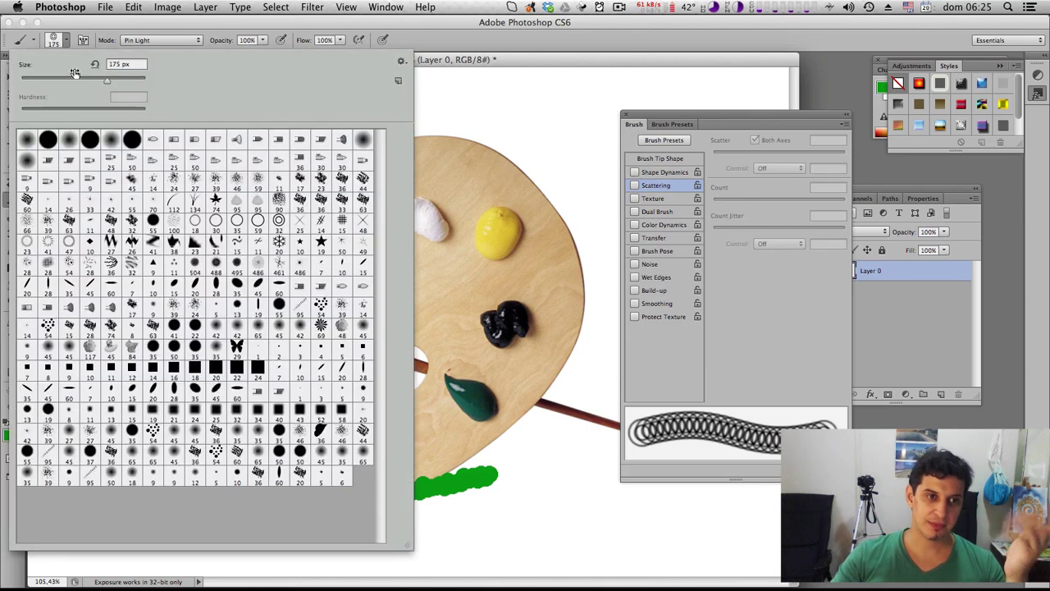
{"action": "left_click", "coordinate": [560, 65]}
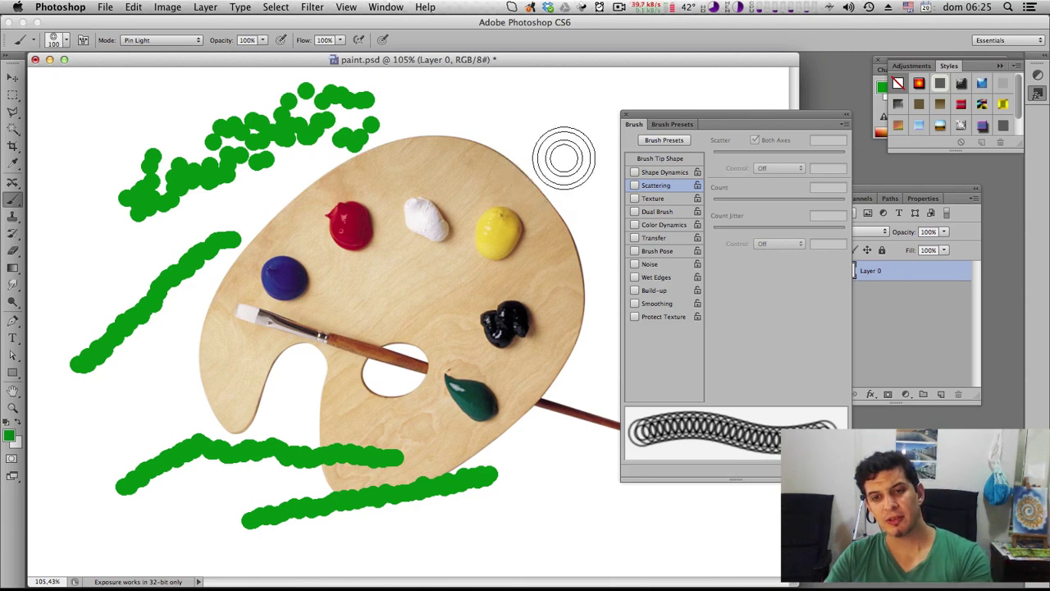
{"action": "key", "text": "bracketright"}
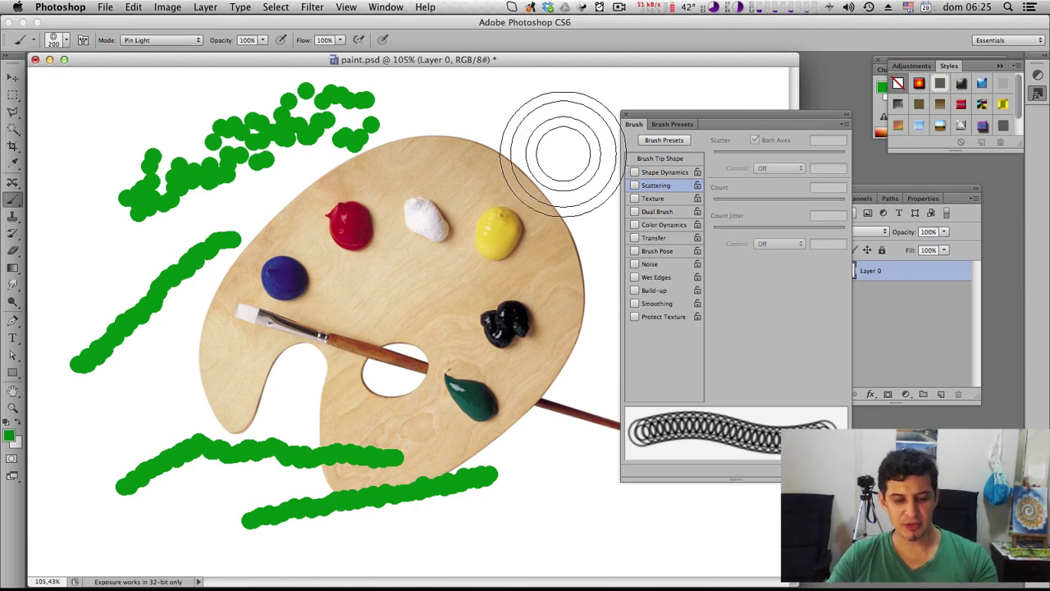
{"action": "key", "text": "bracketleft"}
{"action": "key", "text": "bracketleft"}
{"action": "key", "text": "bracketleft"}
{"action": "key", "text": "bracketleft"}
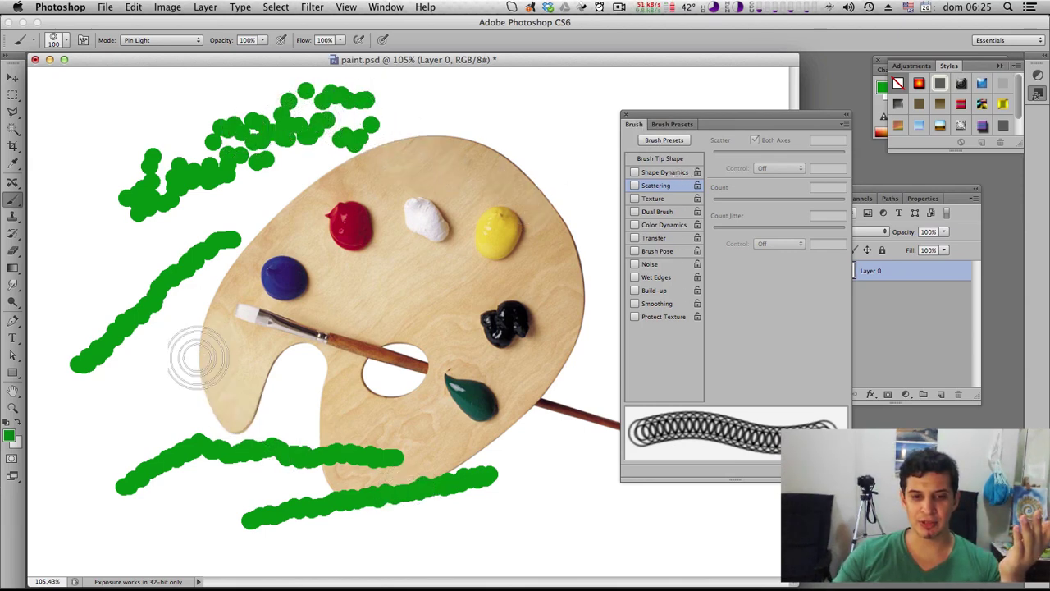
Step: Undo the green strokes and close the Brush settings panel
{"action": "key", "text": "super+alt+z"}
{"action": "key", "text": "super+alt+z"}
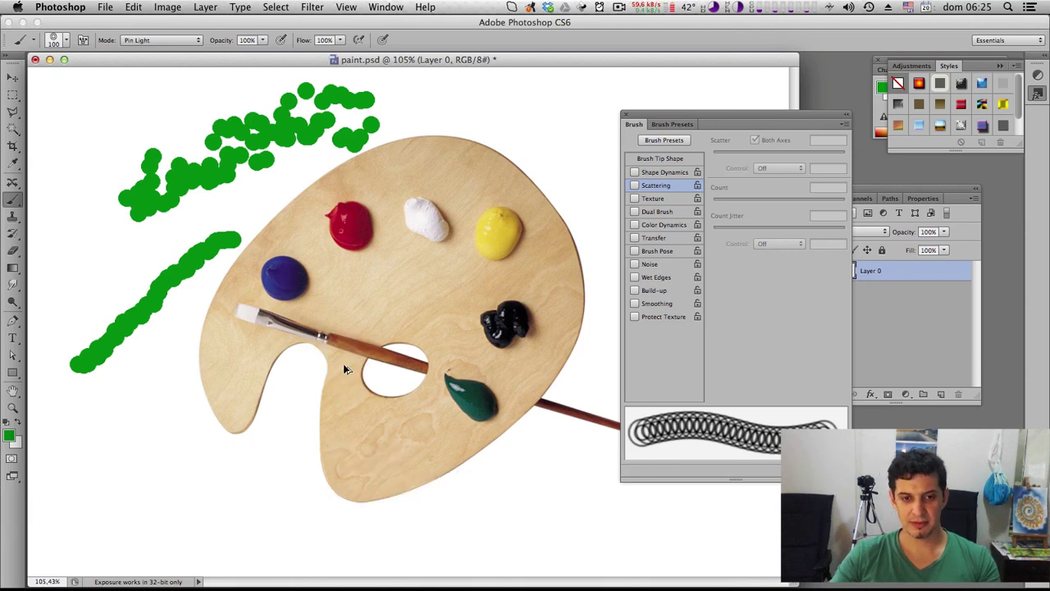
{"action": "key", "text": "super+alt+z"}
{"action": "key", "text": "super+alt+z"}
{"action": "key", "text": "super+alt+z"}
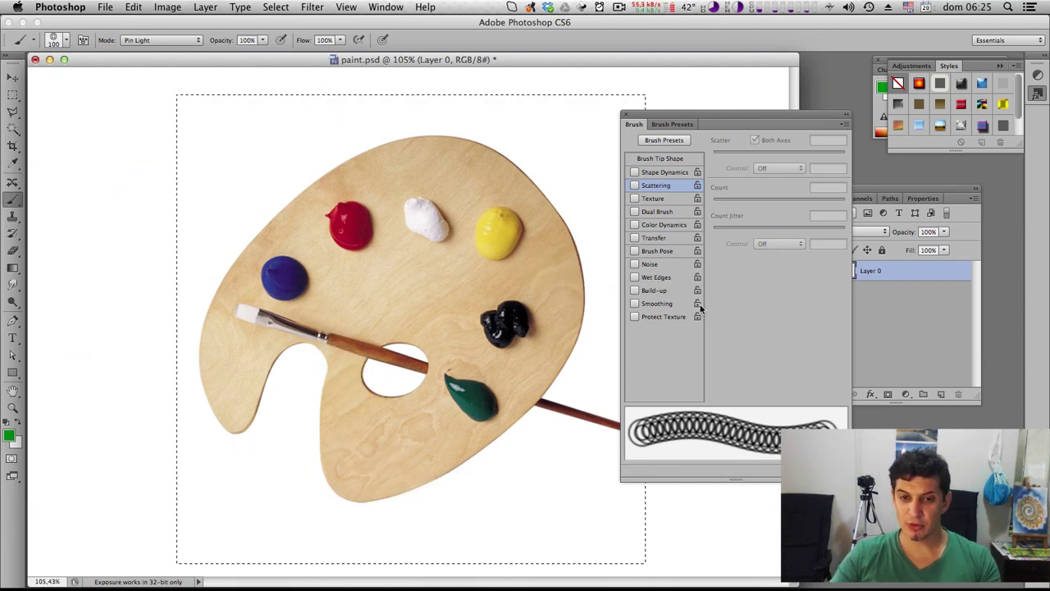
{"action": "left_click_drag", "start_coordinate": [688, 115], "coordinate": [786, 116]}
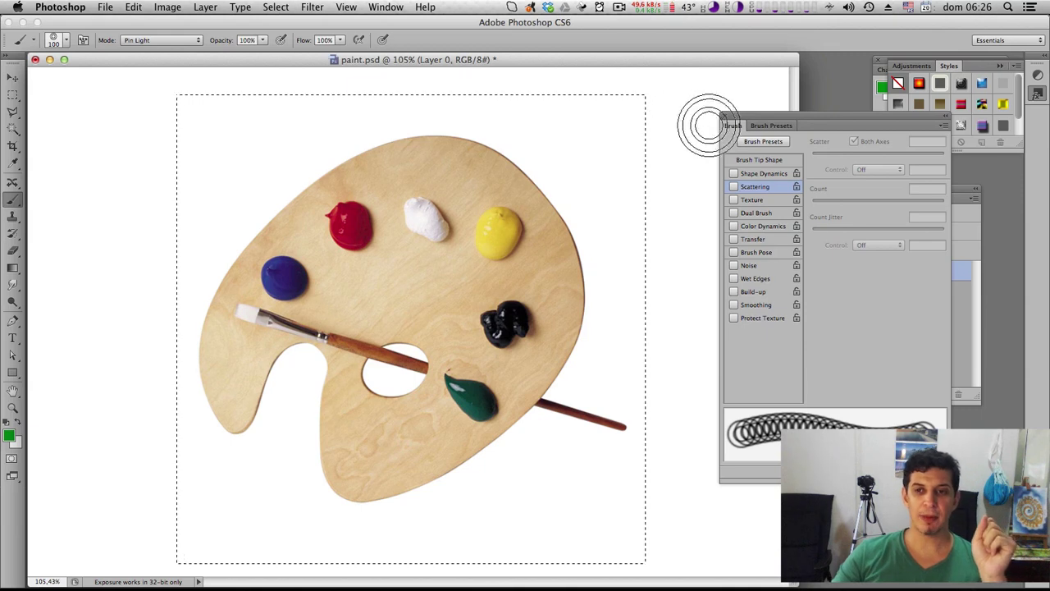
{"action": "left_click", "coordinate": [724, 115]}
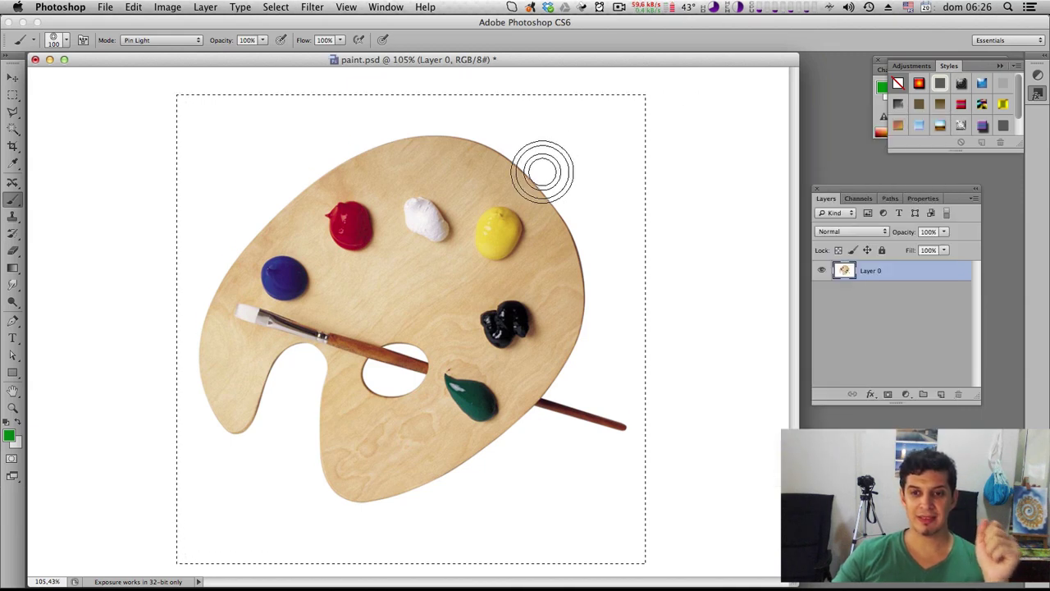
Step: Draw a rectangular marquee selection around the whole palette
{"action": "left_click", "coordinate": [13, 95]}
{"action": "left_click", "coordinate": [177, 95]}
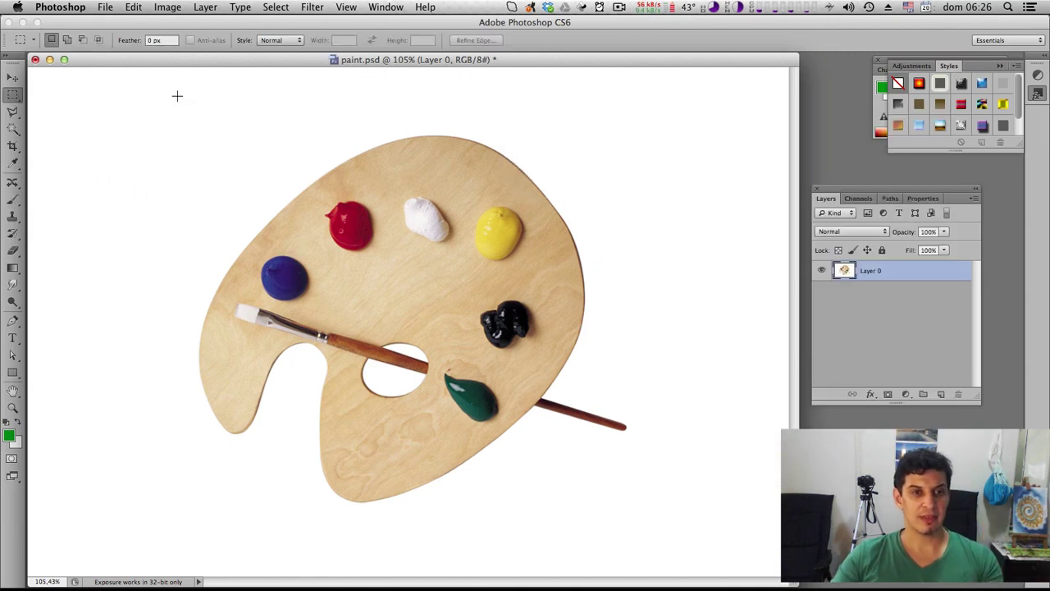
{"action": "mouse_move", "coordinate": [174, 94]}
{"action": "left_mouse_down"}
{"action": "mouse_move", "coordinate": [726, 551]}
{"action": "mouse_move", "coordinate": [642, 494]}
{"action": "left_mouse_up"}
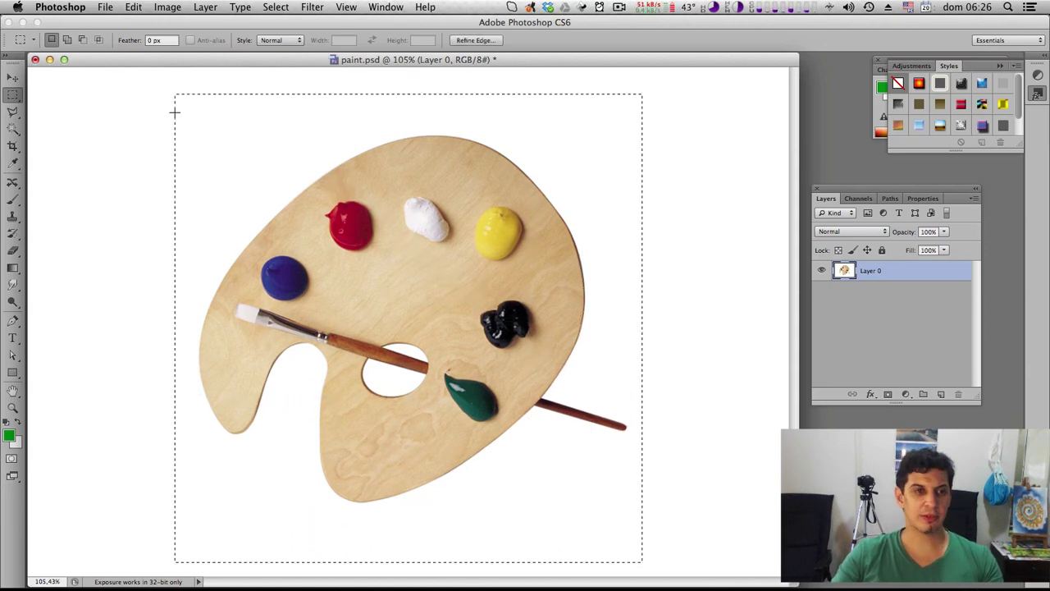
Step: Define a brush preset named PINCEL from the selection
{"action": "left_click", "coordinate": [134, 8]}
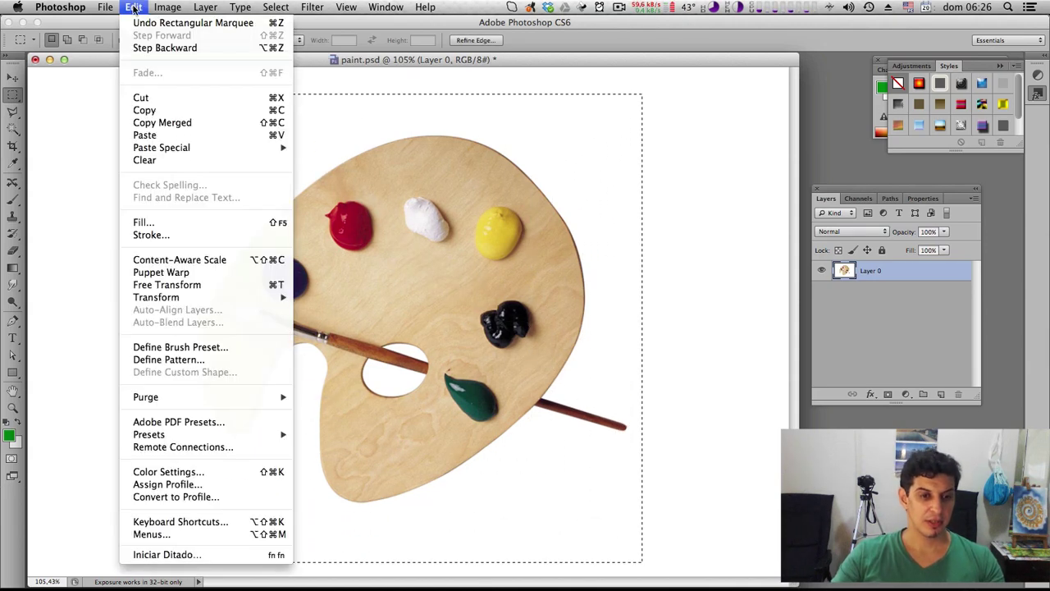
{"action": "left_click", "coordinate": [229, 351]}
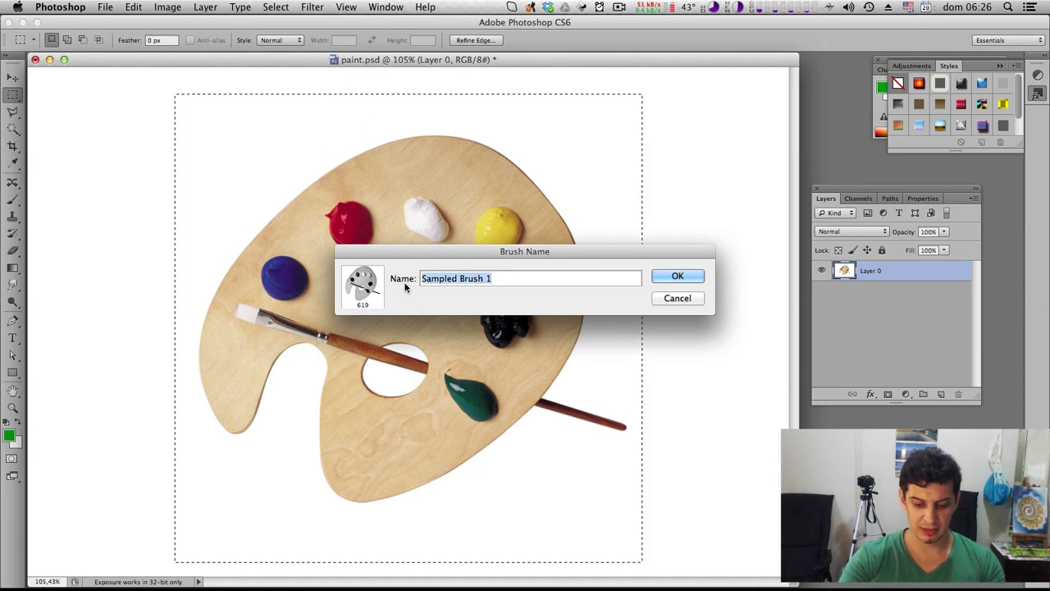
{"action": "type", "text": "P"}
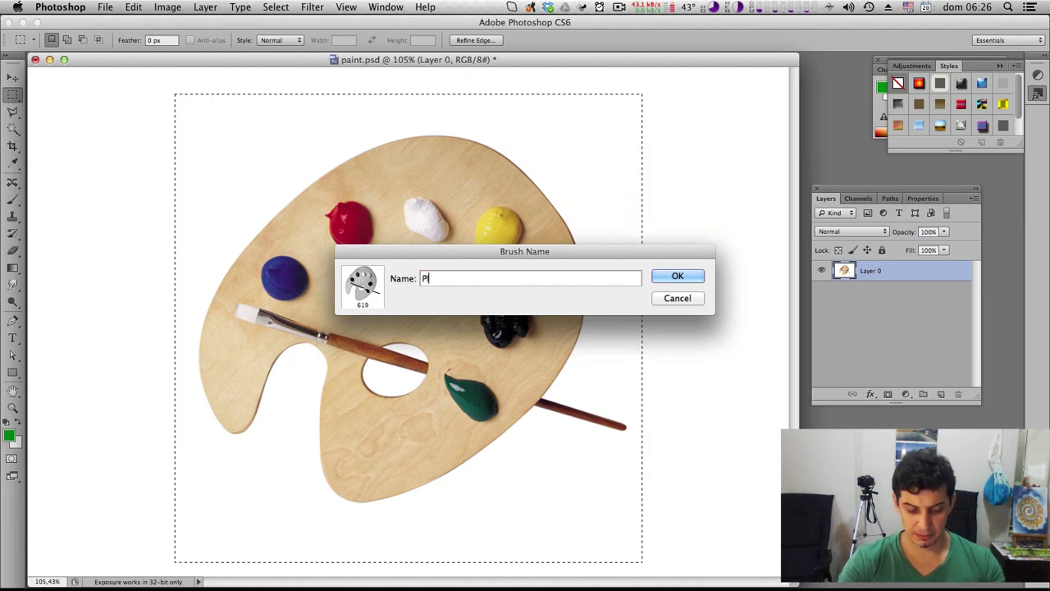
{"action": "type", "text": "INCEL"}
{"action": "key", "text": "Return"}
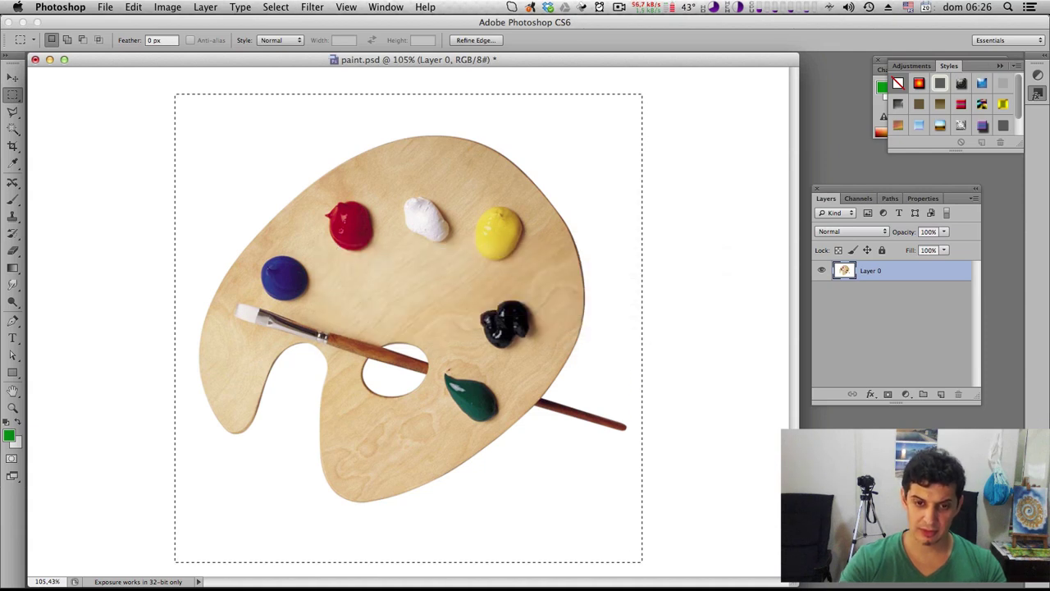
Step: Load the 619 px palette-shaped brush in the Brush tool and deselect the palette
{"action": "left_click", "coordinate": [12, 200]}
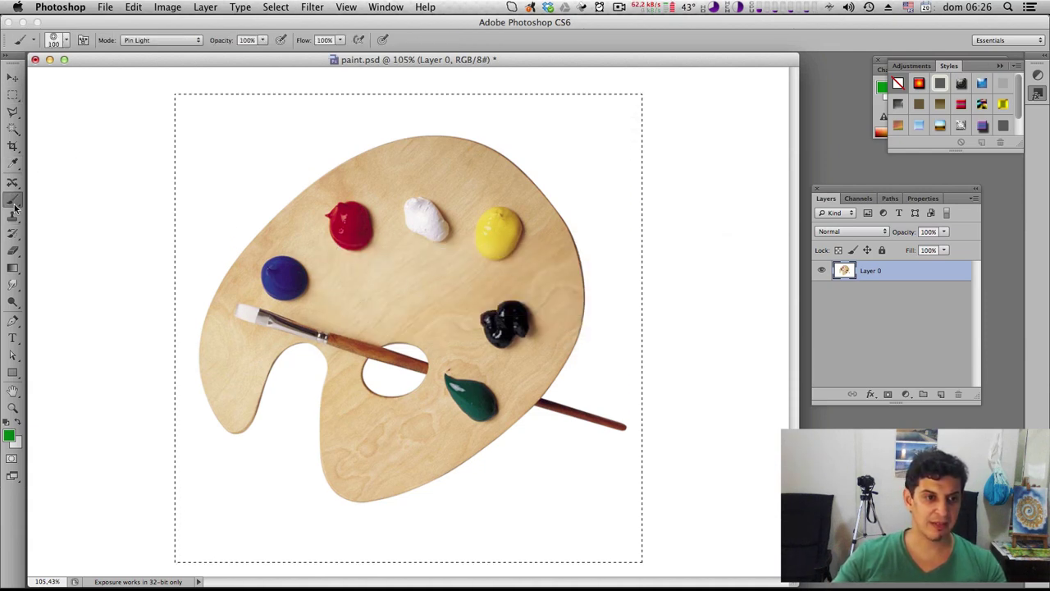
{"action": "left_click", "coordinate": [58, 40]}
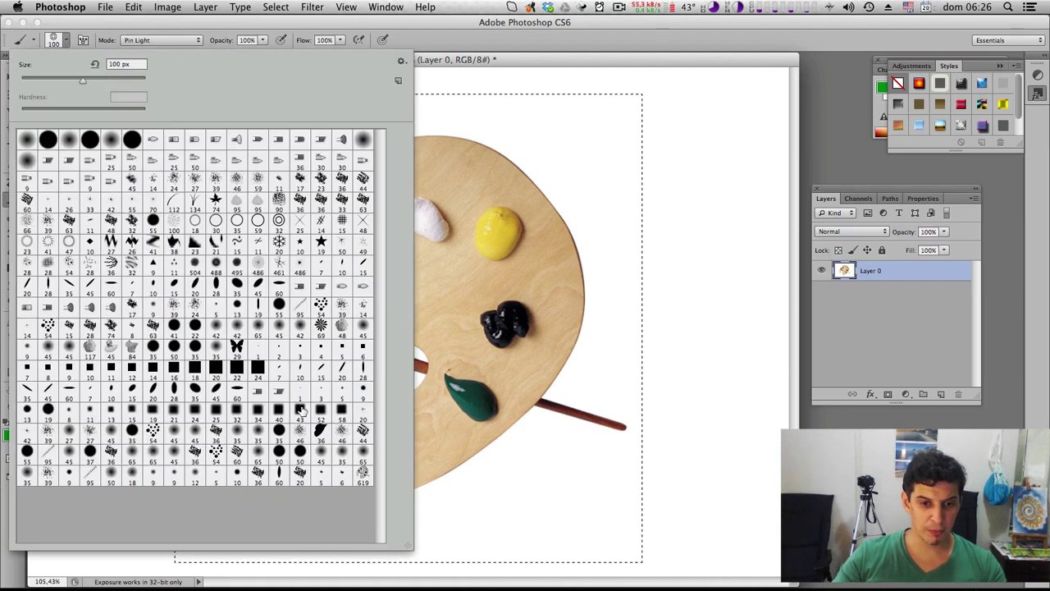
{"action": "left_click", "coordinate": [362, 474]}
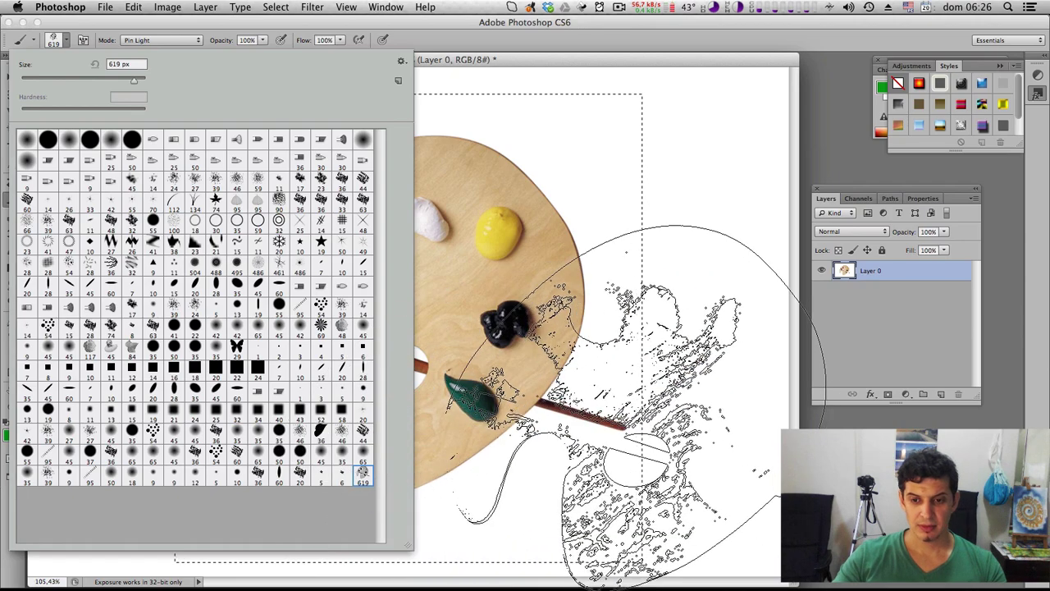
{"action": "left_click", "coordinate": [660, 302]}
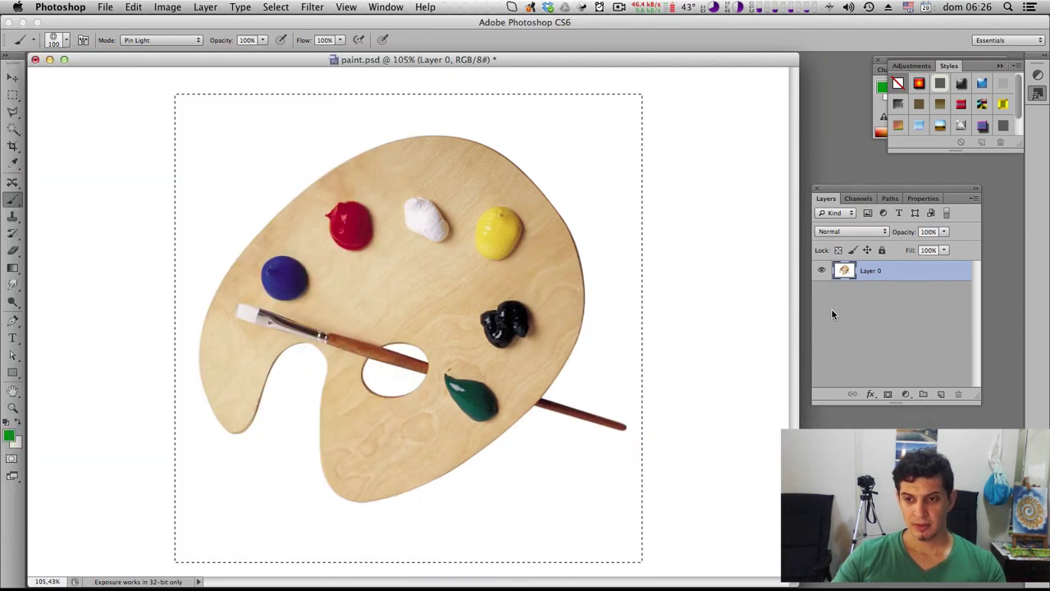
{"action": "key", "text": "ctrl+d"}
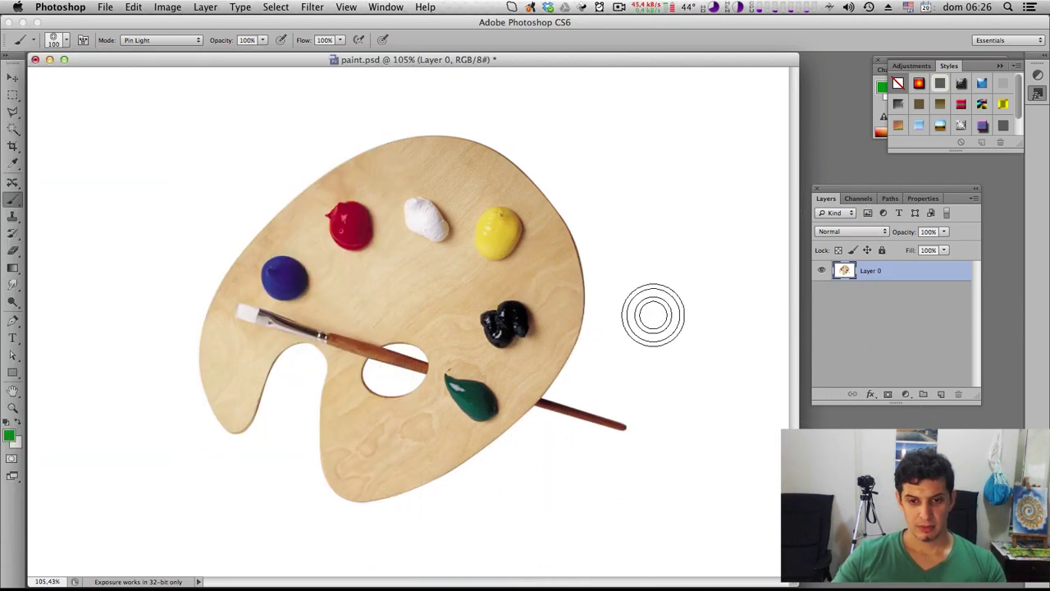
{"action": "left_click", "coordinate": [68, 42]}
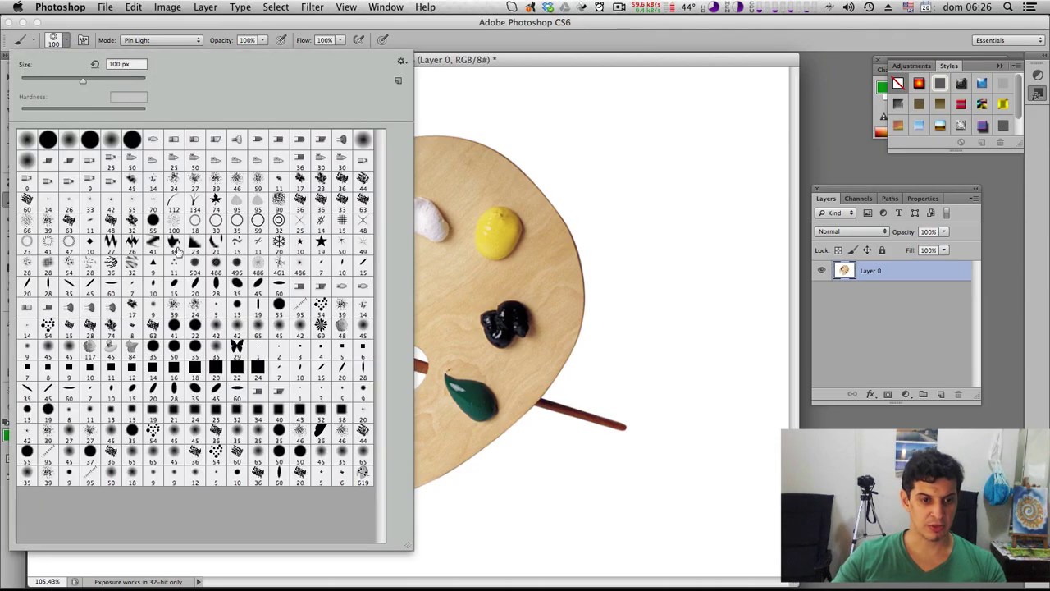
{"action": "left_click", "coordinate": [364, 484]}
{"action": "key", "text": "Return"}
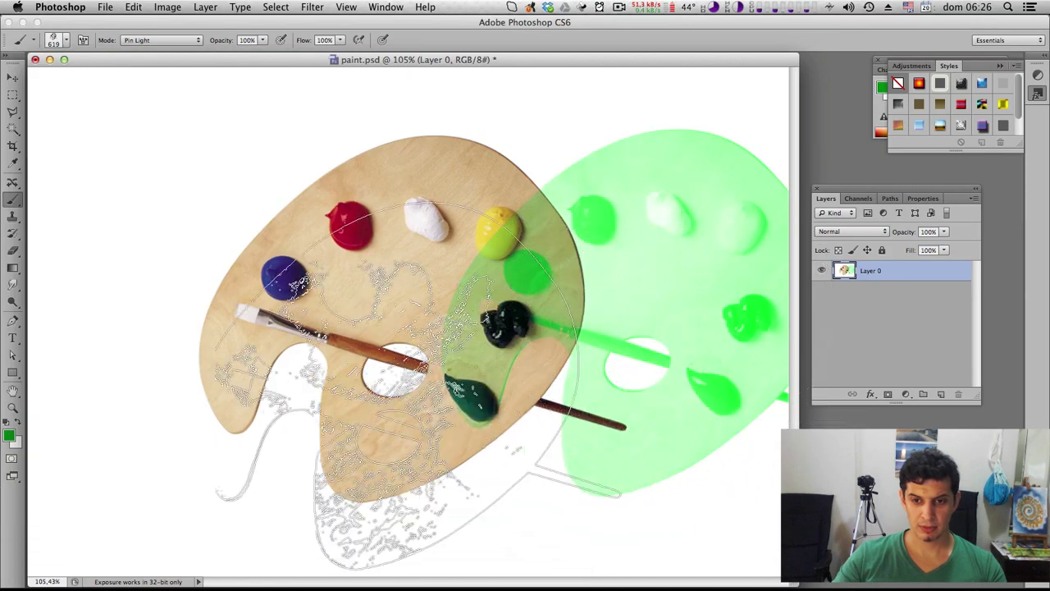
Step: Stamp large green palettes over the original, then 100 px palettes along the bottom
{"action": "left_click", "coordinate": [254, 261]}
{"action": "left_click", "coordinate": [402, 320]}
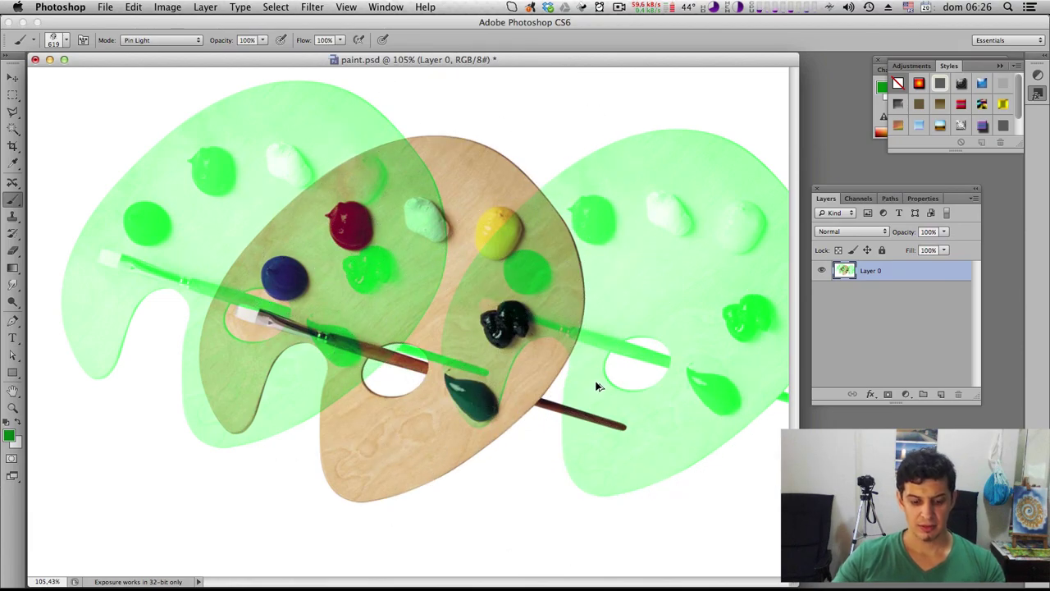
{"action": "key", "text": "bracketleft"}
{"action": "key", "text": "bracketleft"}
{"action": "key", "text": "bracketleft"}
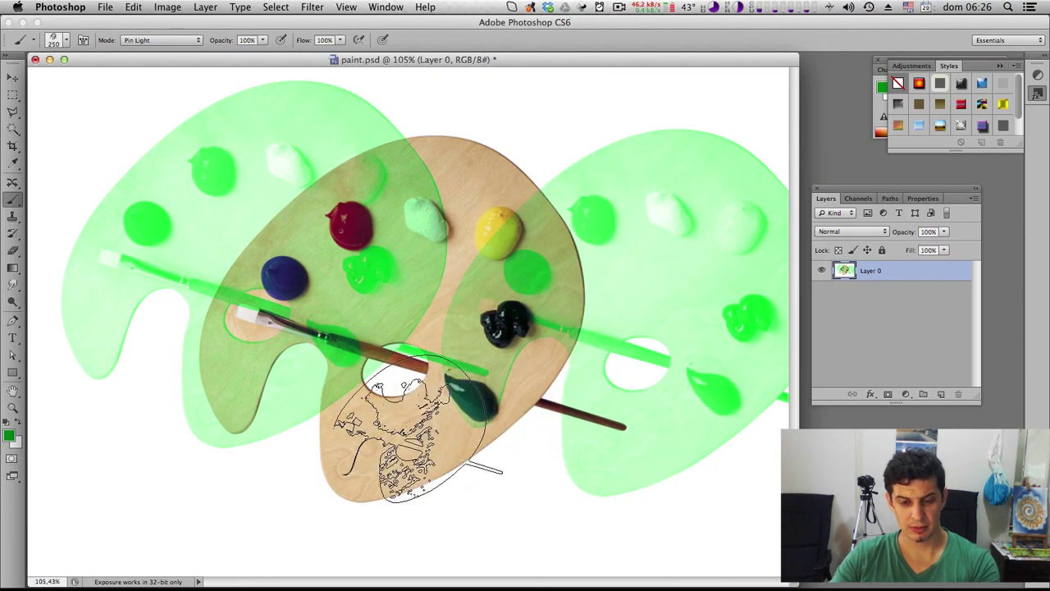
{"action": "key", "text": "bracketleft"}
{"action": "key", "text": "bracketleft"}
{"action": "key", "text": "bracketleft"}
{"action": "left_click", "coordinate": [121, 472]}
{"action": "left_click", "coordinate": [209, 513]}
{"action": "left_click", "coordinate": [418, 535]}
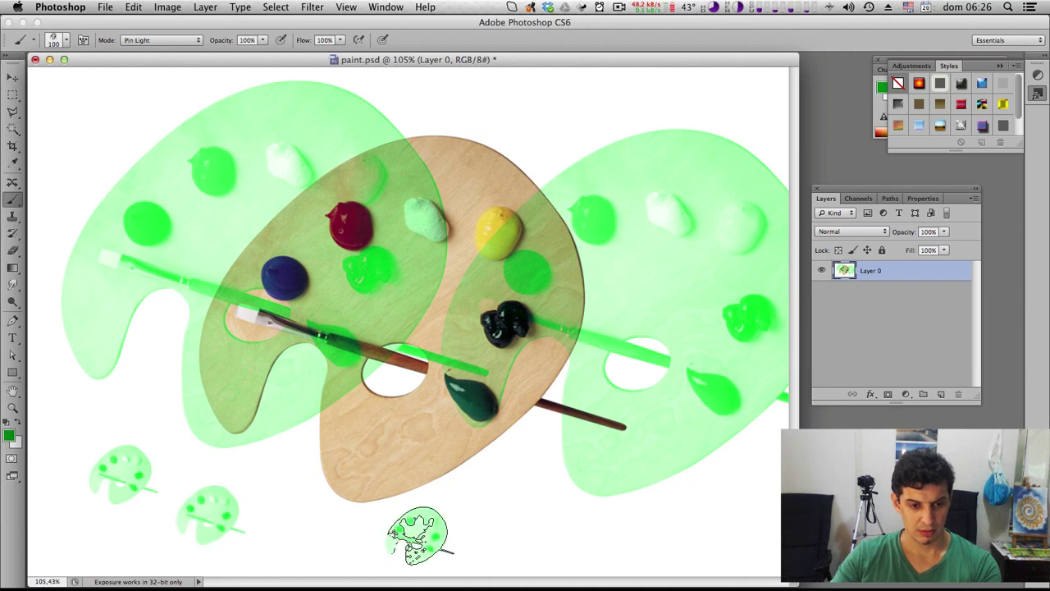
{"action": "left_click", "coordinate": [521, 535]}
Step: Stamp smaller 50 px and 45 px palettes at bottom right, then undo all stamps
{"action": "key", "text": "bracketleft"}
{"action": "left_click", "coordinate": [611, 538]}
{"action": "left_click", "coordinate": [671, 532]}
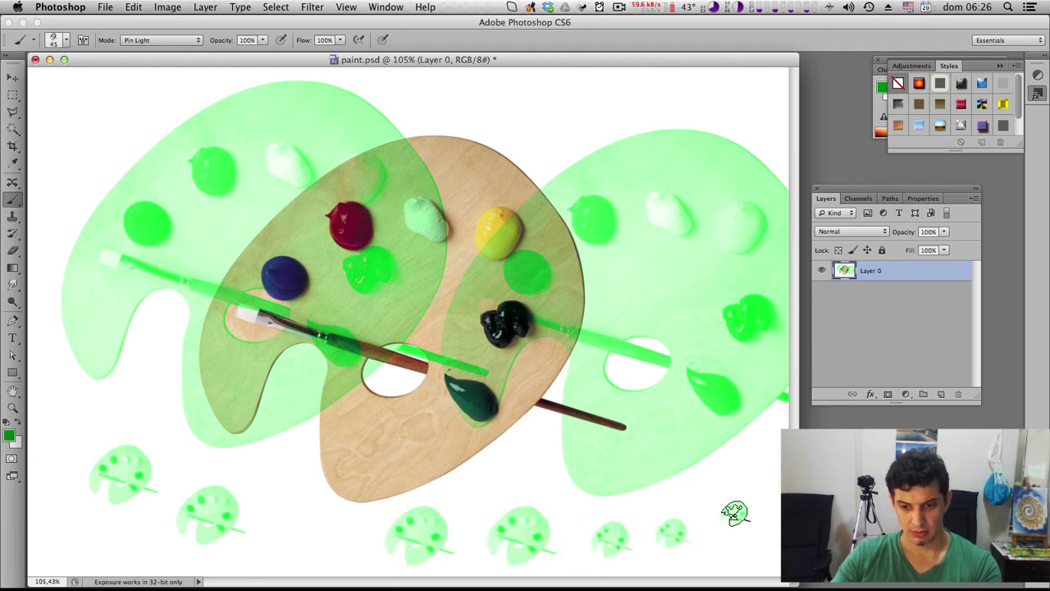
{"action": "key", "text": "bracketleft"}
{"action": "left_click", "coordinate": [735, 512]}
{"action": "key", "text": "ctrl+alt+z"}
{"action": "key", "text": "ctrl+alt+z"}
{"action": "key", "text": "ctrl+alt+z"}
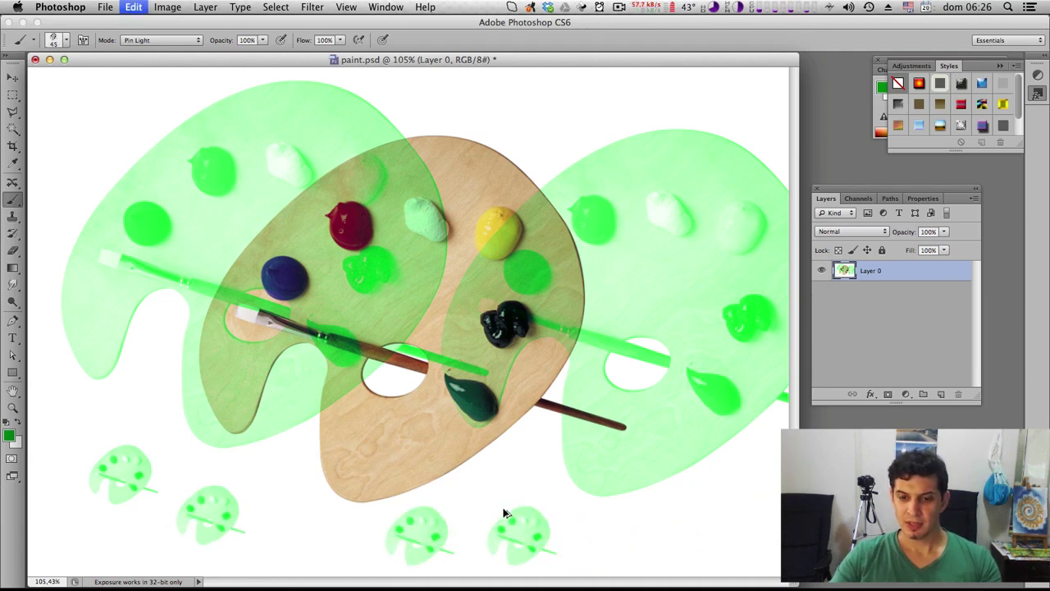
{"action": "key", "text": "ctrl+alt+z"}
{"action": "key", "text": "ctrl+alt+z"}
{"action": "key", "text": "ctrl+alt+z"}
{"action": "key", "text": "ctrl+alt+z"}
{"action": "key", "text": "ctrl+alt+z"}
{"action": "key", "text": "ctrl+alt+z"}
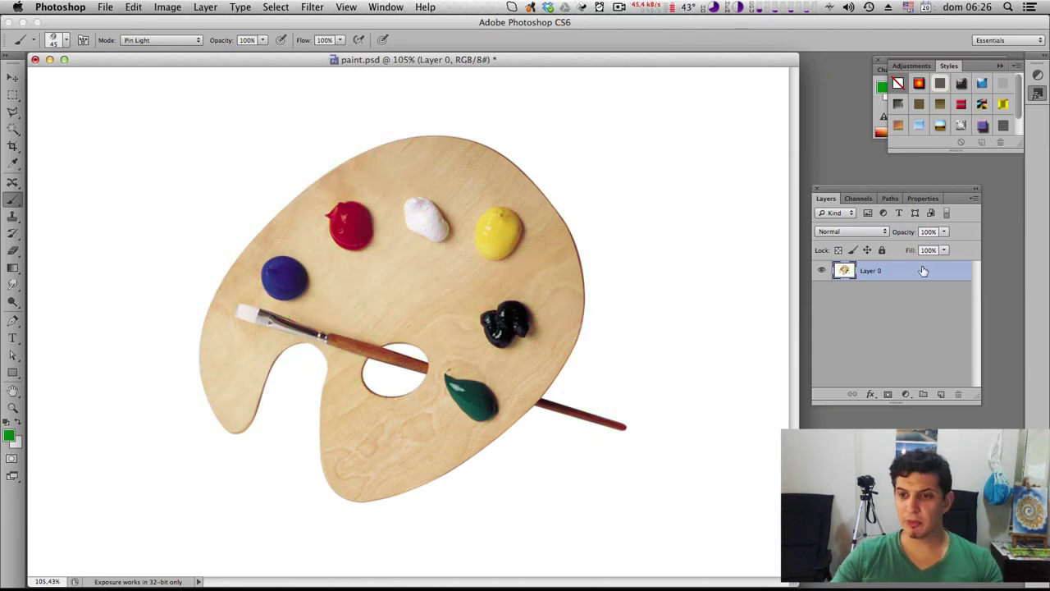